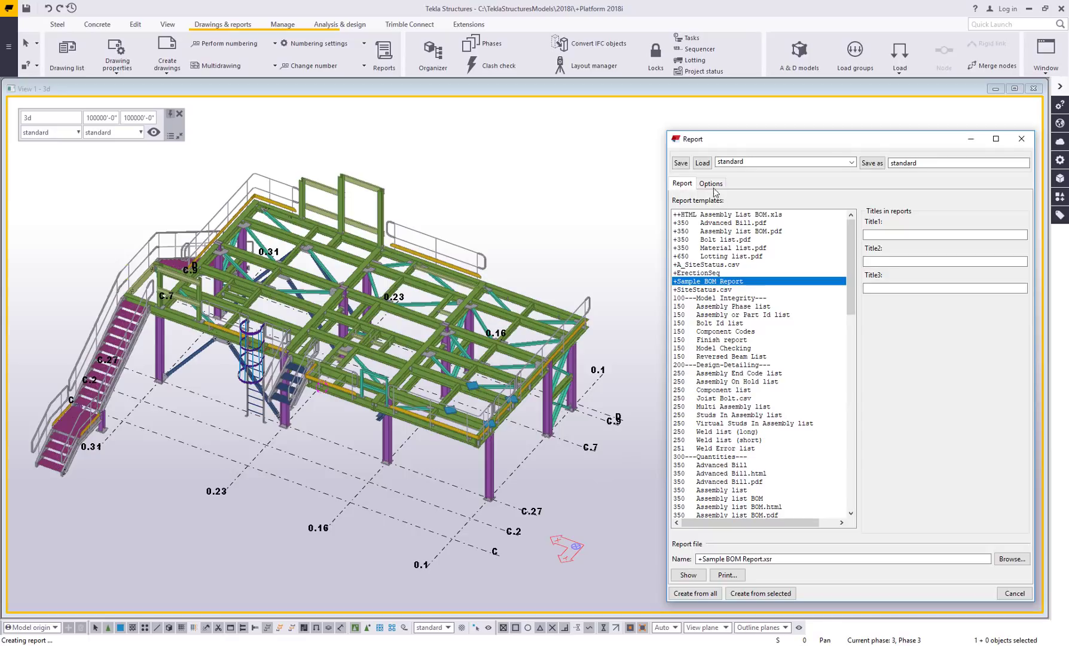
Step: Generate the Sample BOM Report from all, replace the old file, and close the list
left_click(715, 184)
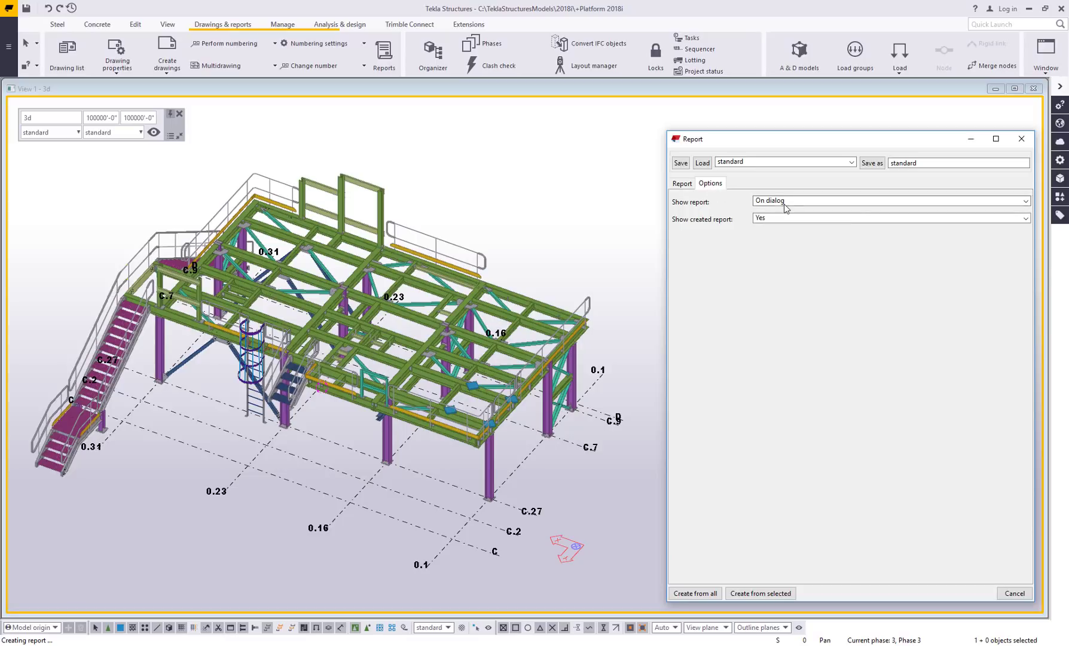
left_click(696, 593)
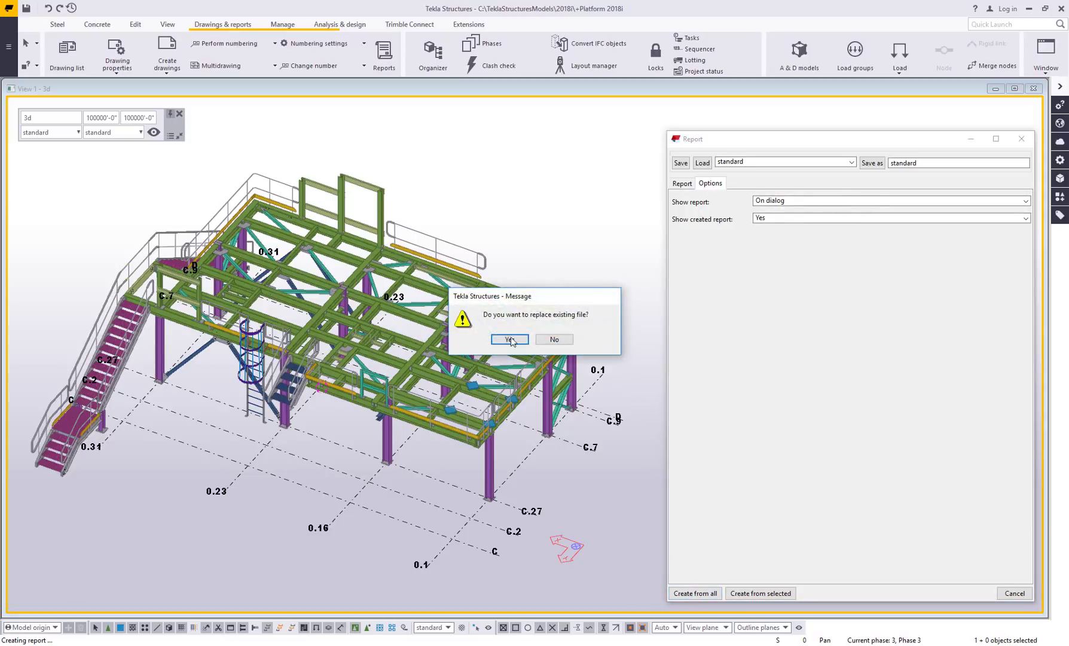
left_click(510, 339)
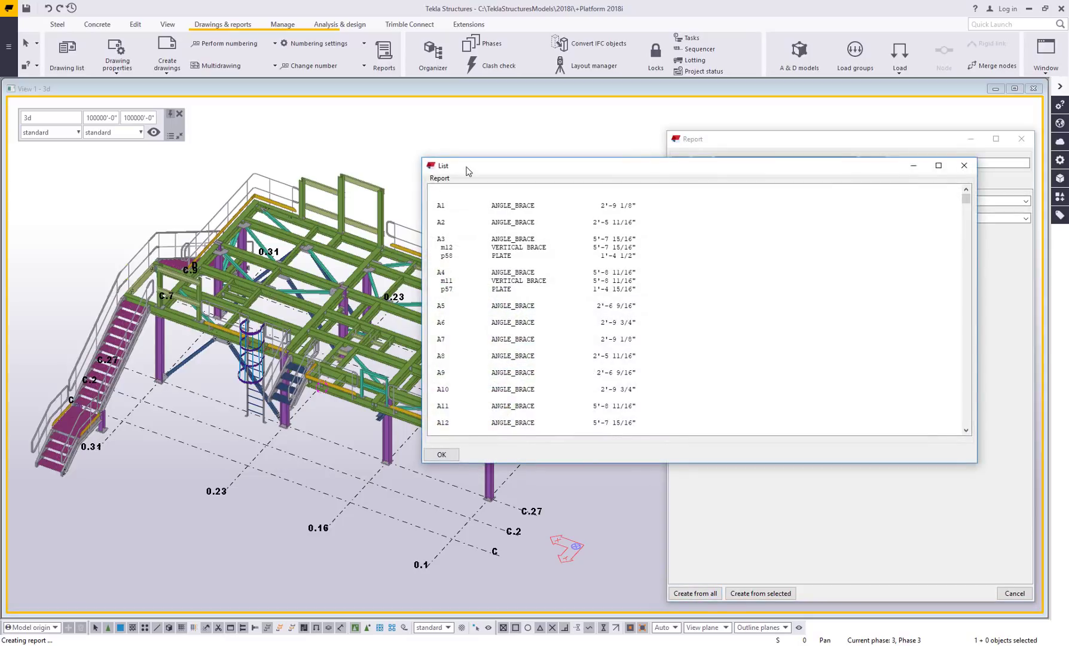
left_click_drag(466, 166, 487, 147)
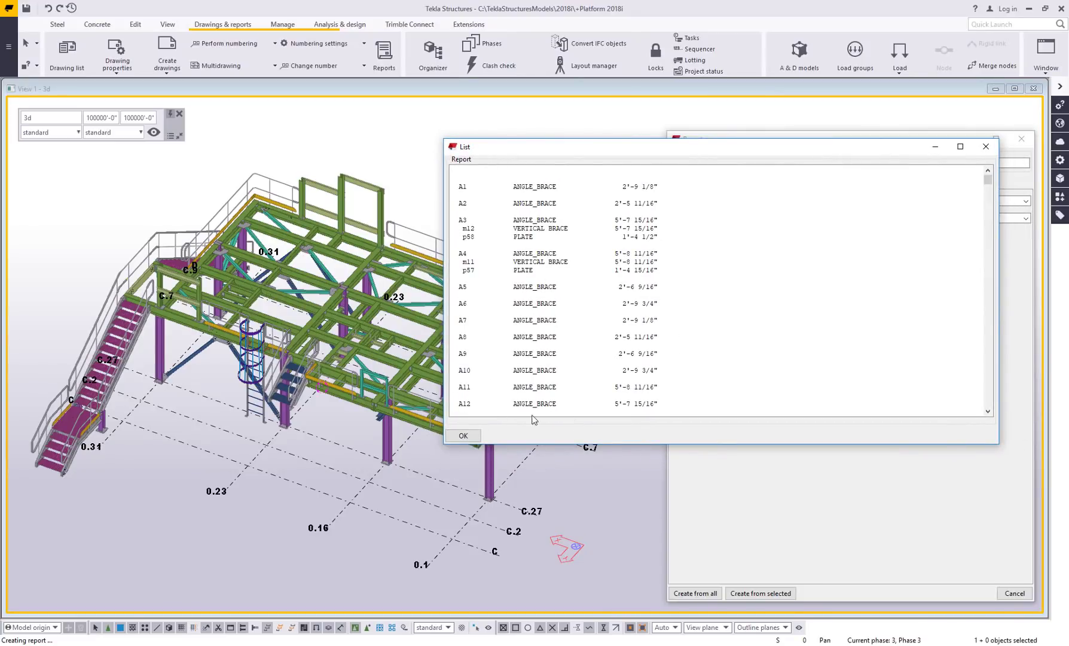
left_click(465, 436)
Step: Set Show report to With associated viewer and create the report from all again
left_click(783, 200)
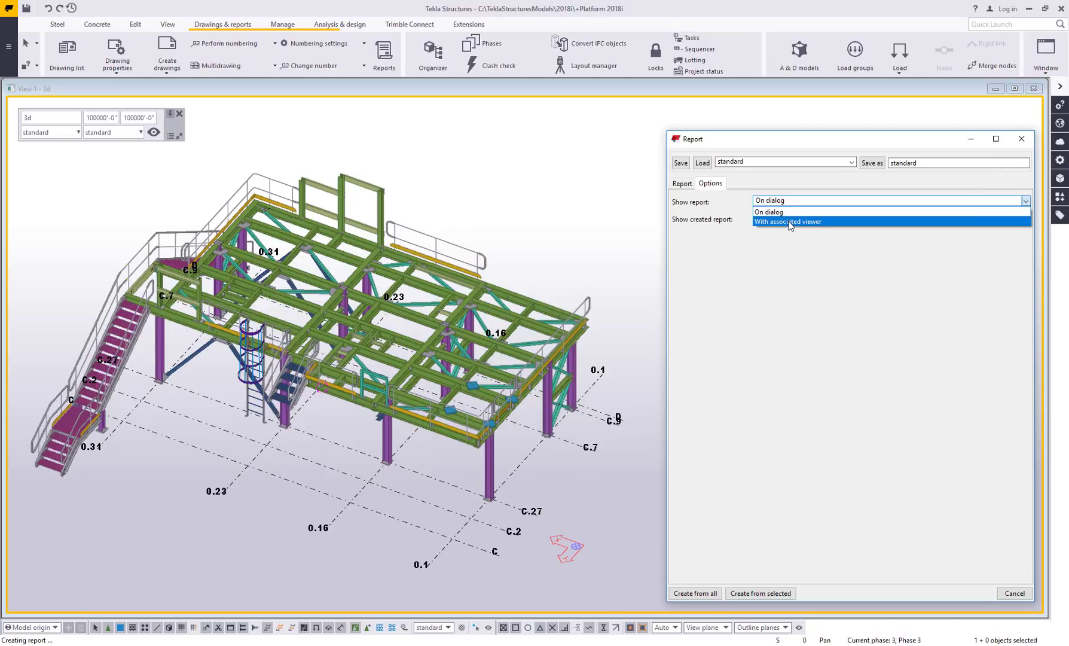
left_click(790, 222)
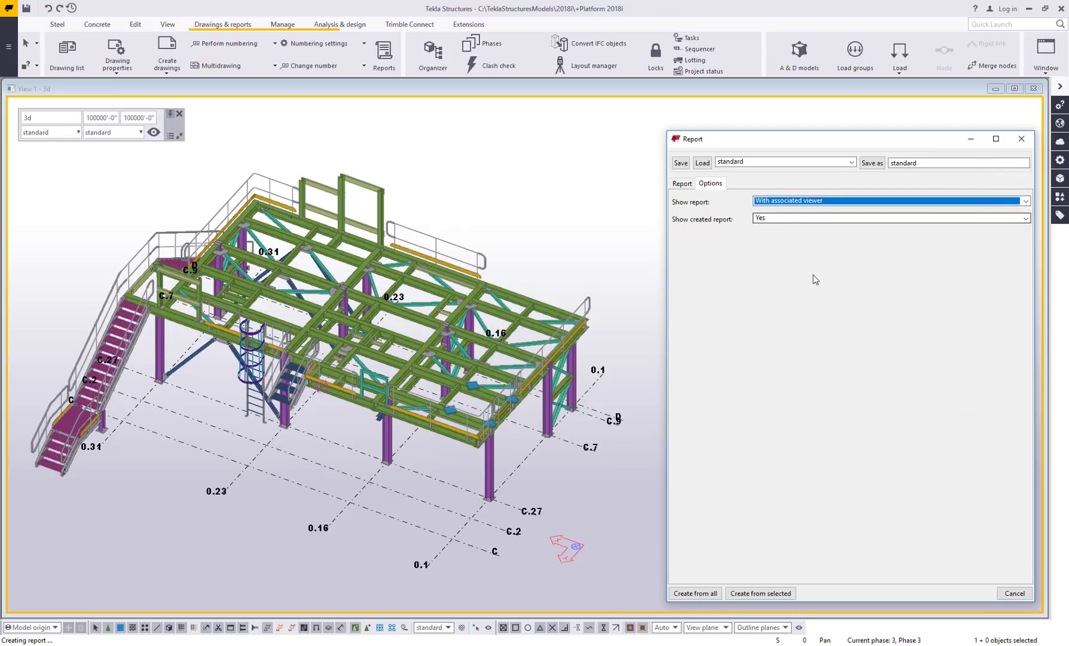
left_click(704, 593)
Step: Replace the report file, close the Notepad text view, and set Show report to On dialog
left_click(509, 339)
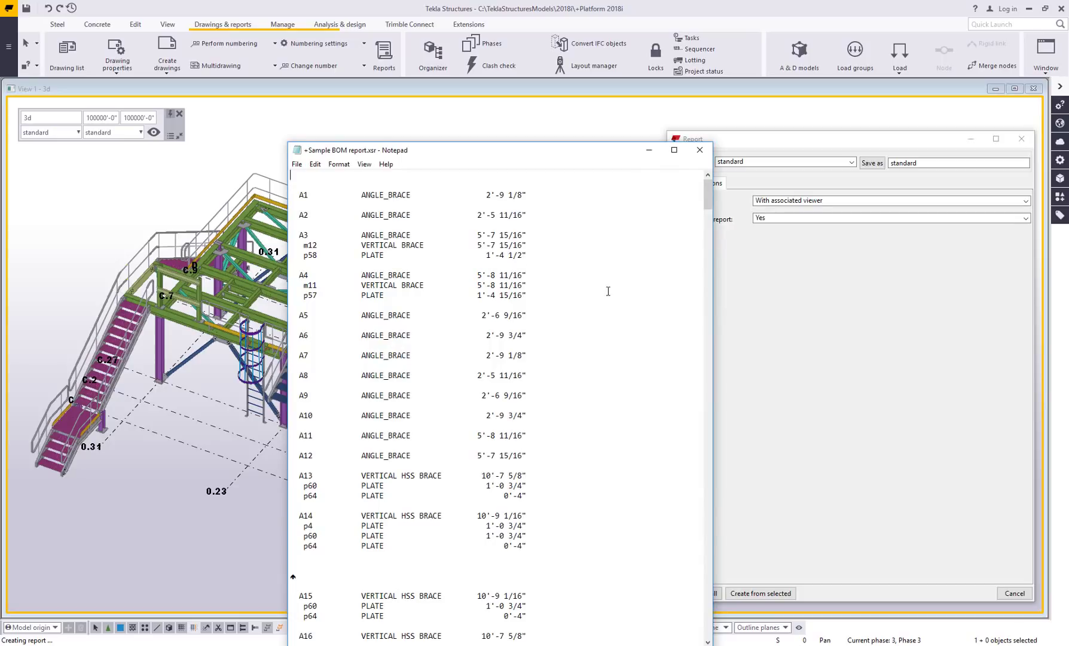
left_click(699, 150)
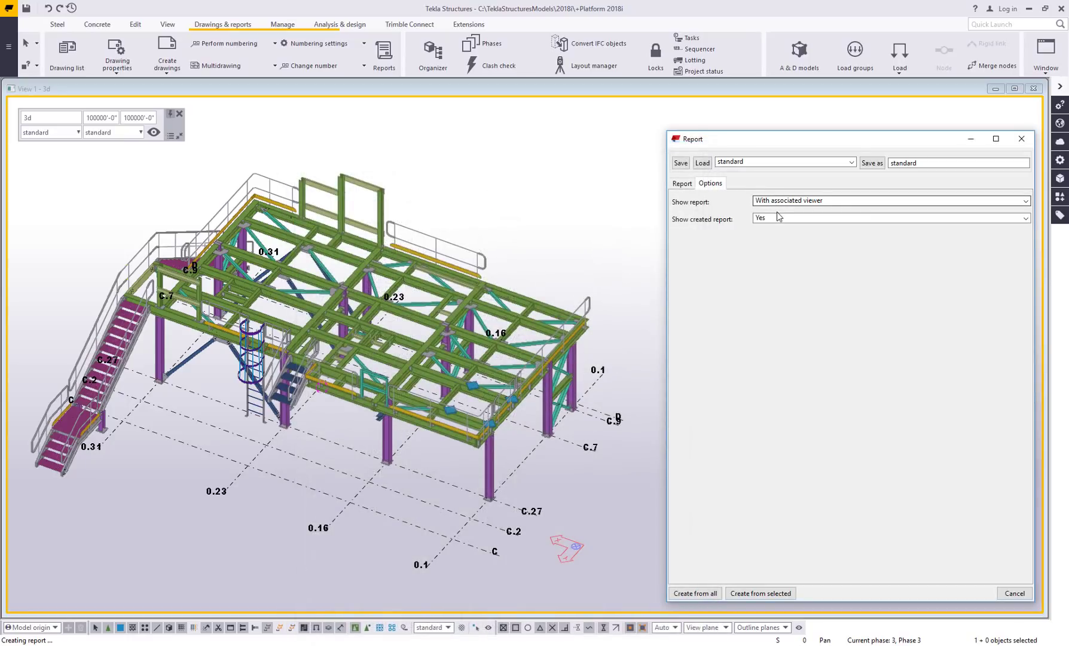
left_click(777, 203)
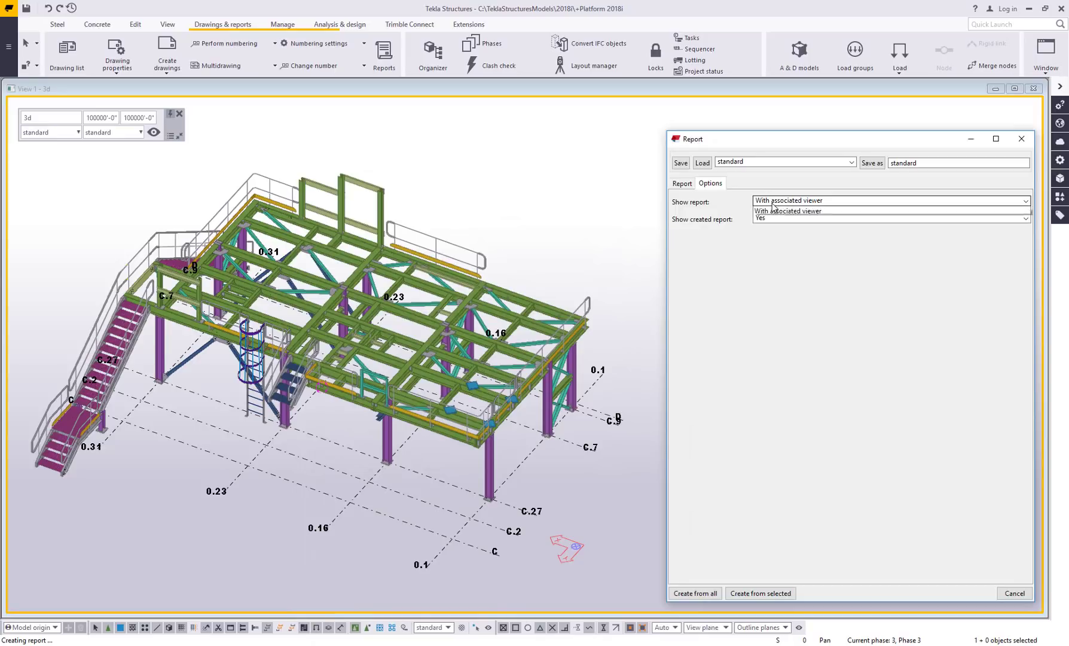
left_click(777, 212)
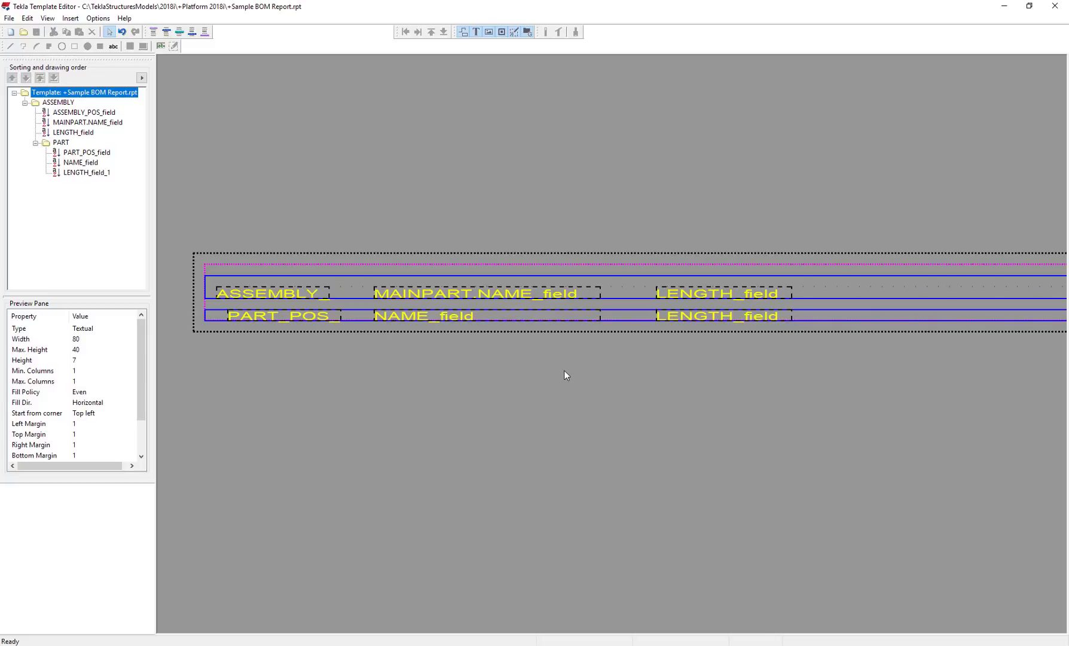
Step: Add comma text objects after the assembly and part position fields
left_click(113, 46)
left_click(254, 128)
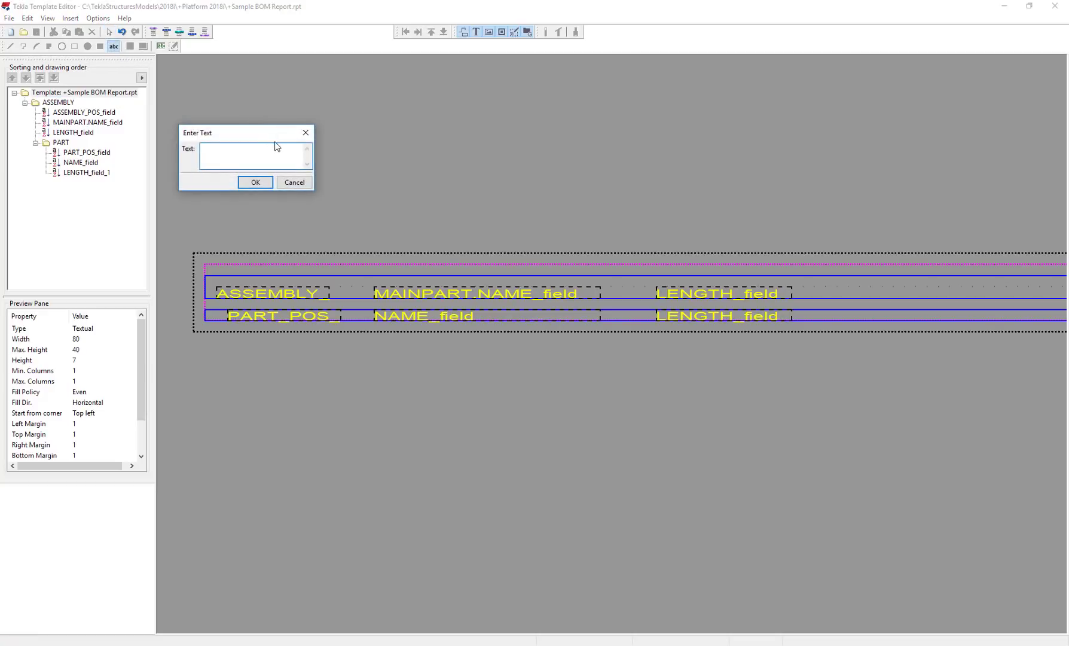
left_click(257, 183)
left_click(353, 298)
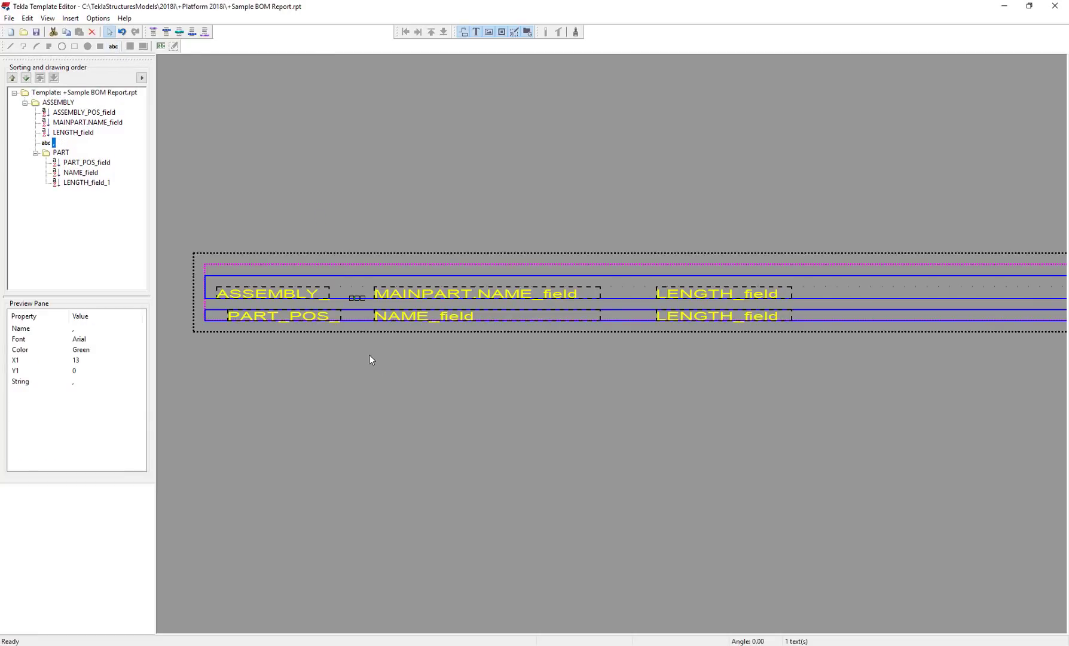
left_click(114, 47)
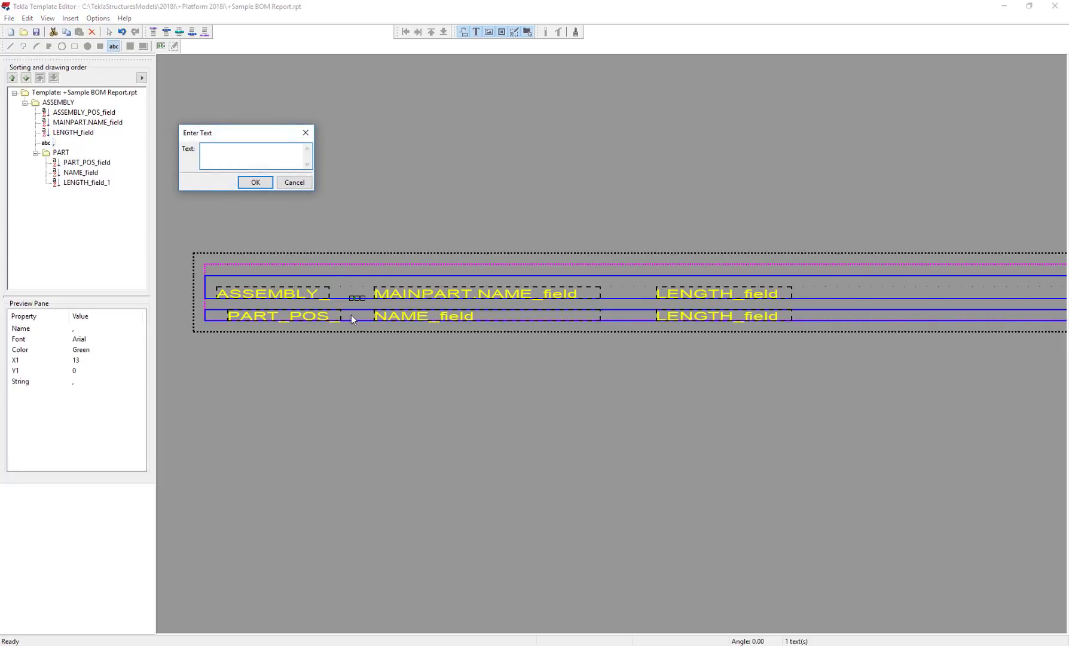
left_click(250, 186)
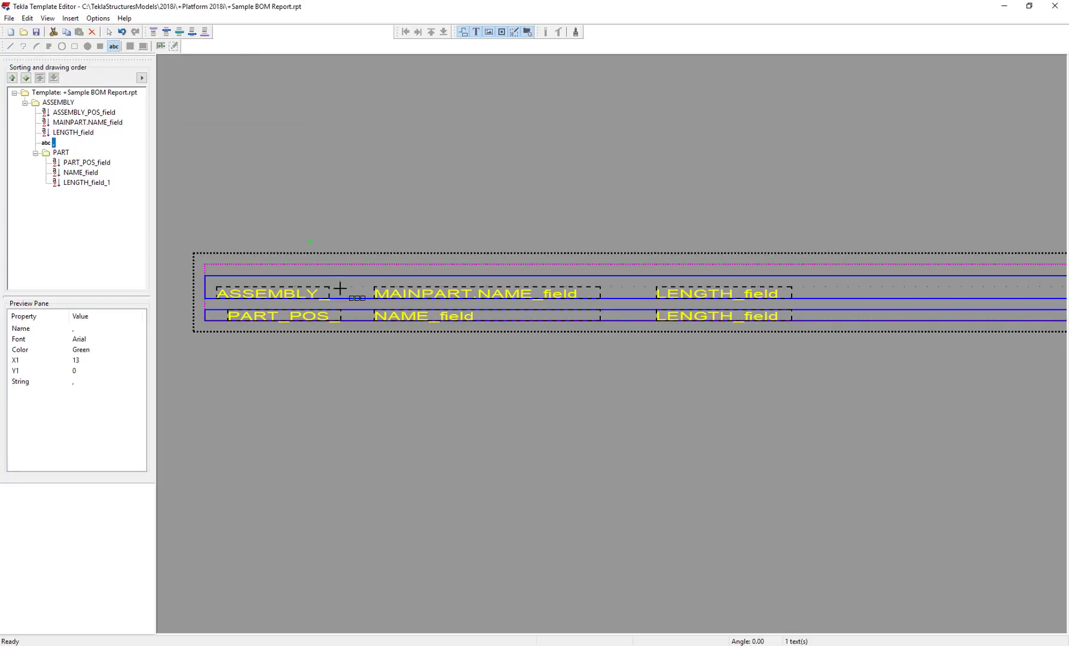
left_click(361, 320)
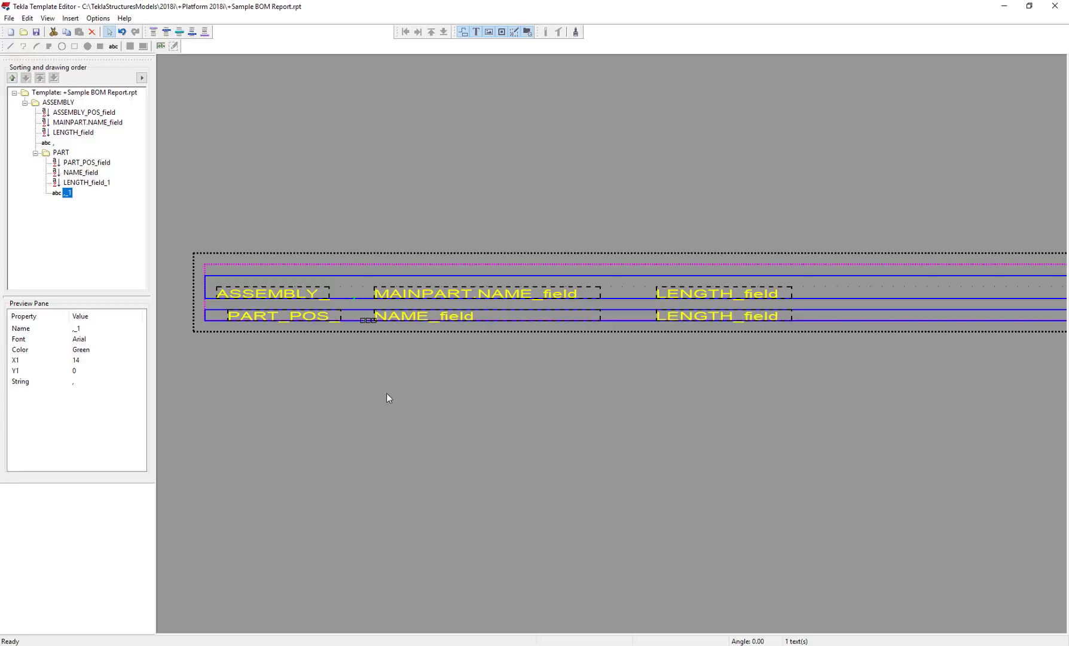
Step: Copy the comma and paste it before the LENGTH fields in both rows
right_click(364, 315)
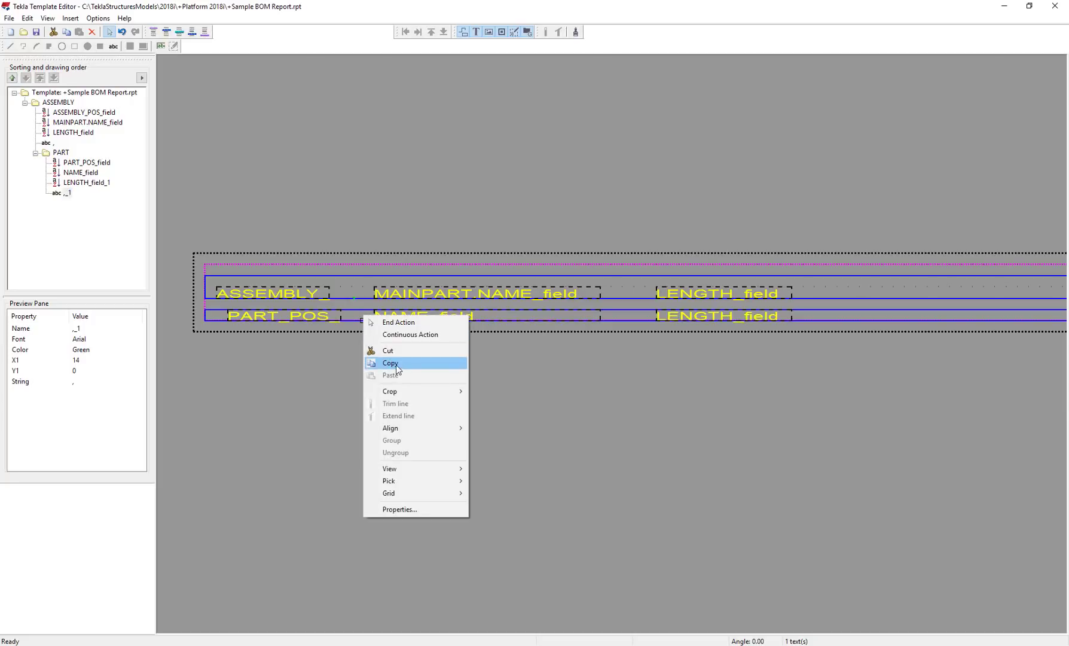
left_click(623, 291)
right_click(623, 291)
left_click(640, 348)
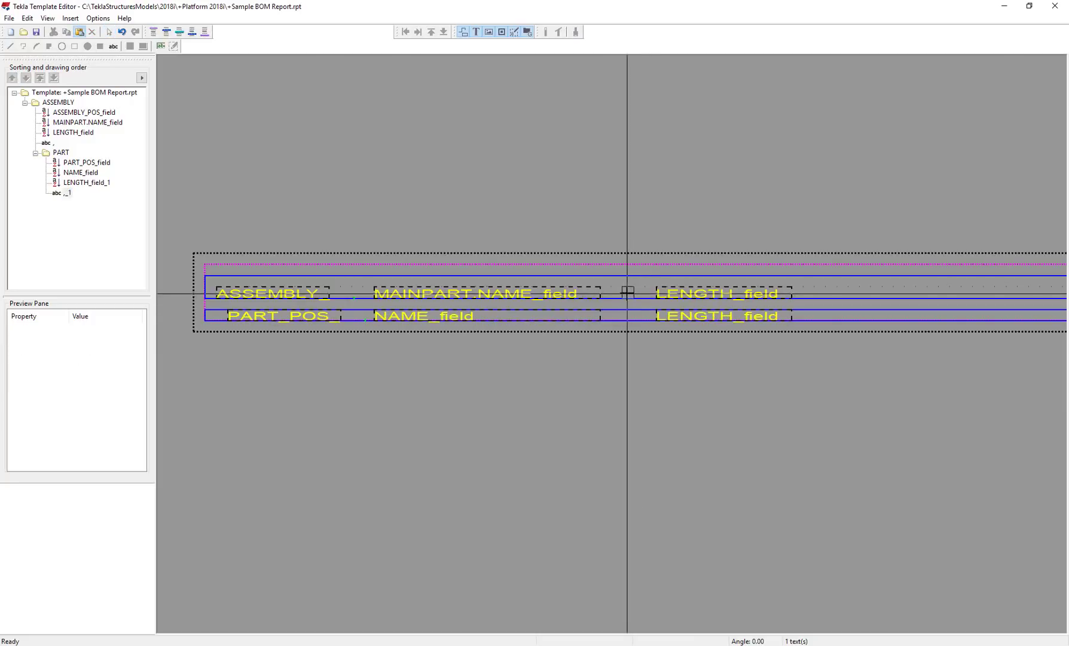
left_click(629, 295)
right_click(629, 321)
left_click(643, 381)
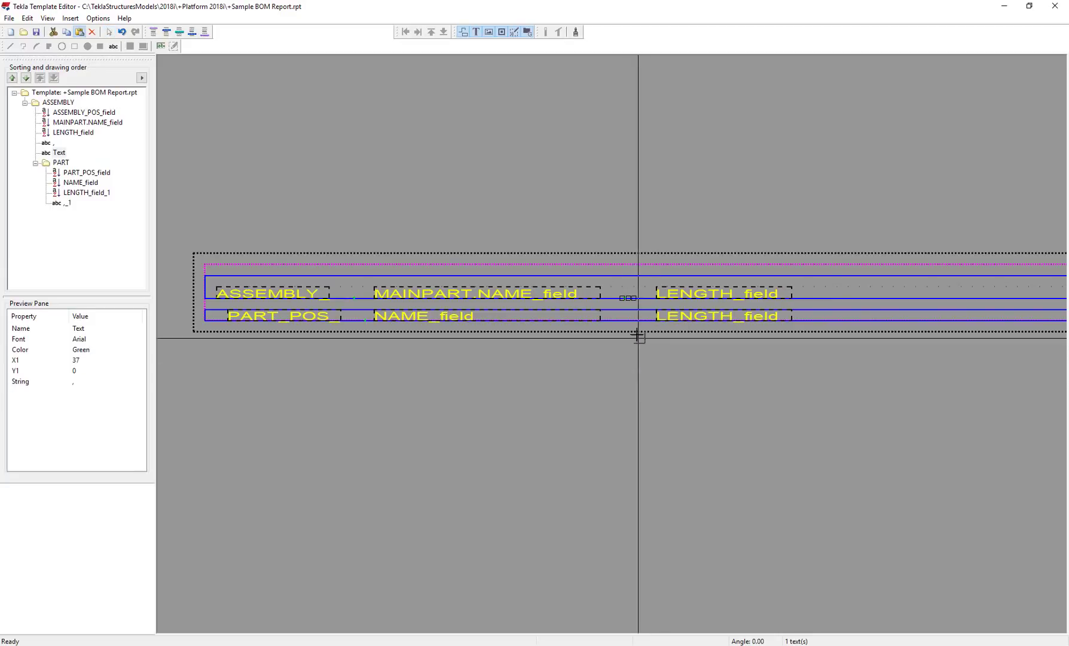
left_click(627, 317)
left_click(639, 385)
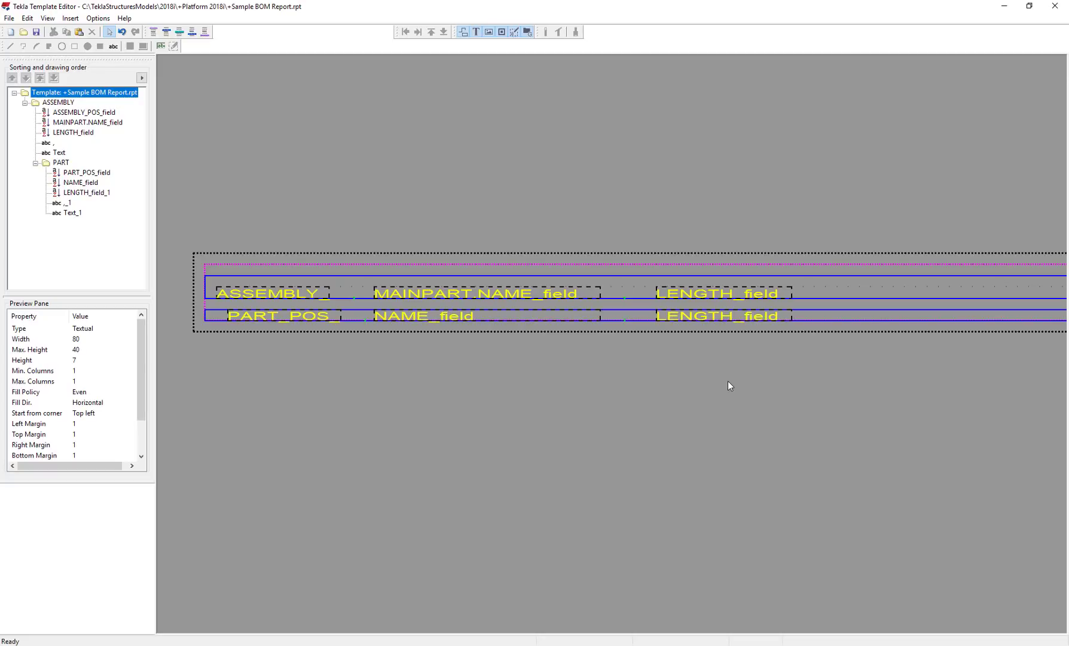
Step: Use Save As and insert 'csv' before .rpt in the template's file name
left_click(9, 18)
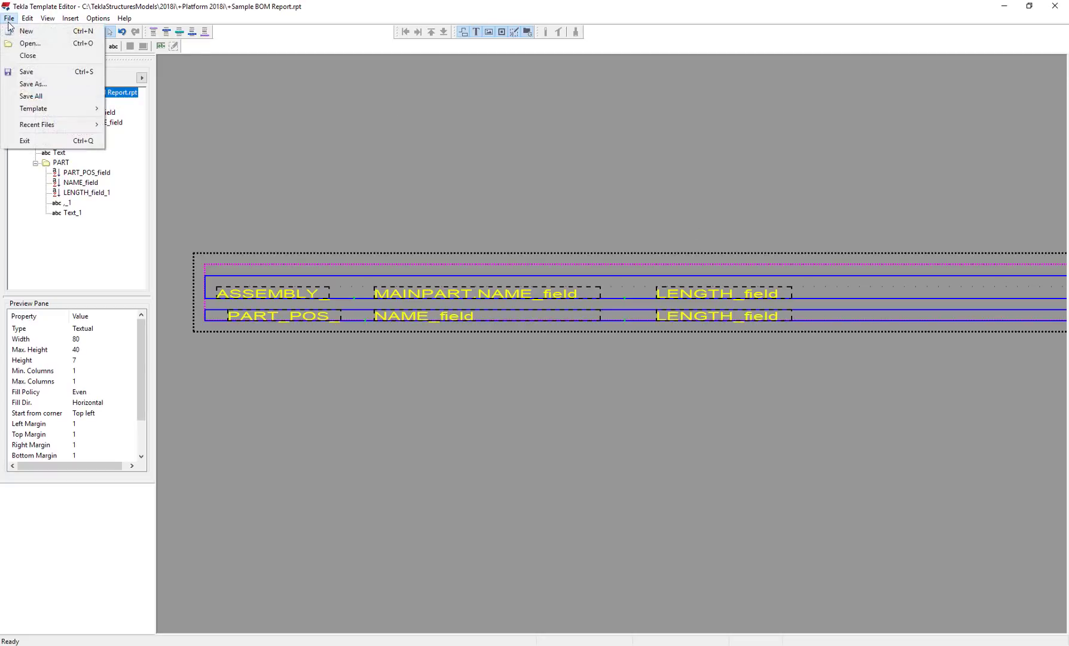
left_click(40, 88)
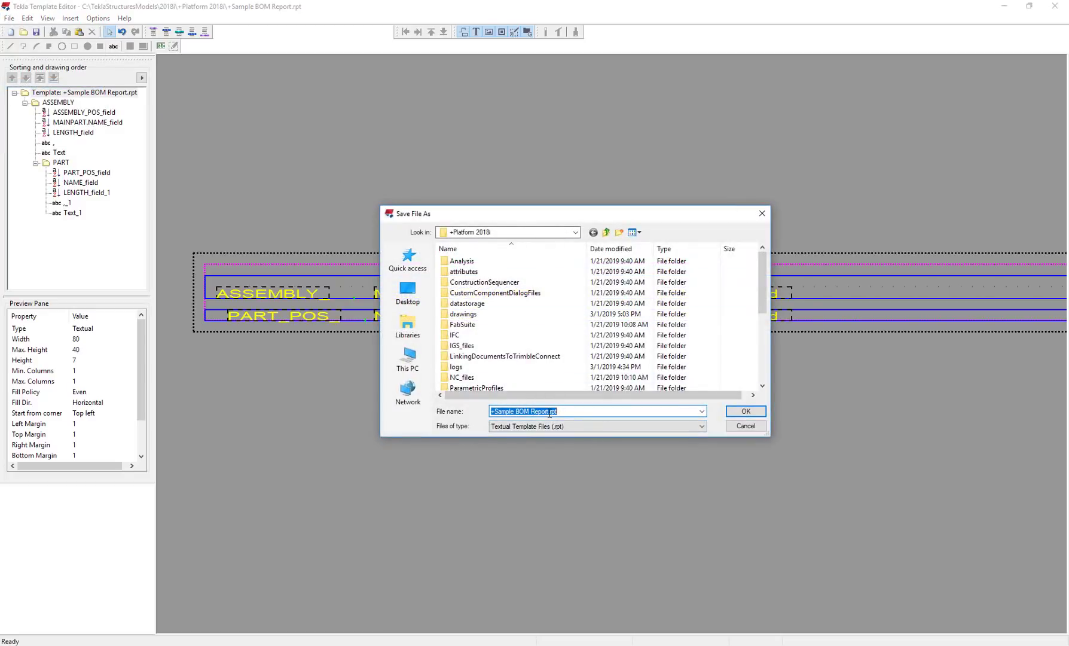
left_click(540, 412)
type("csv.")
Step: Save as +Sample BOM Report.csv.rpt, then reopen Report and select the new .csv template
left_click(755, 413)
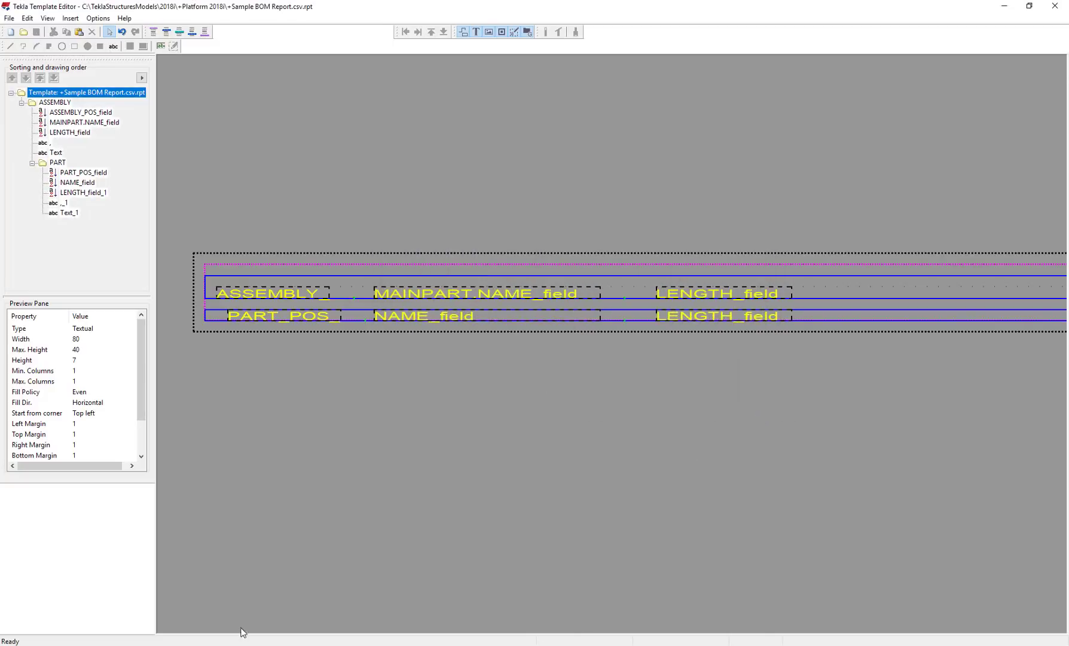
left_click(239, 604)
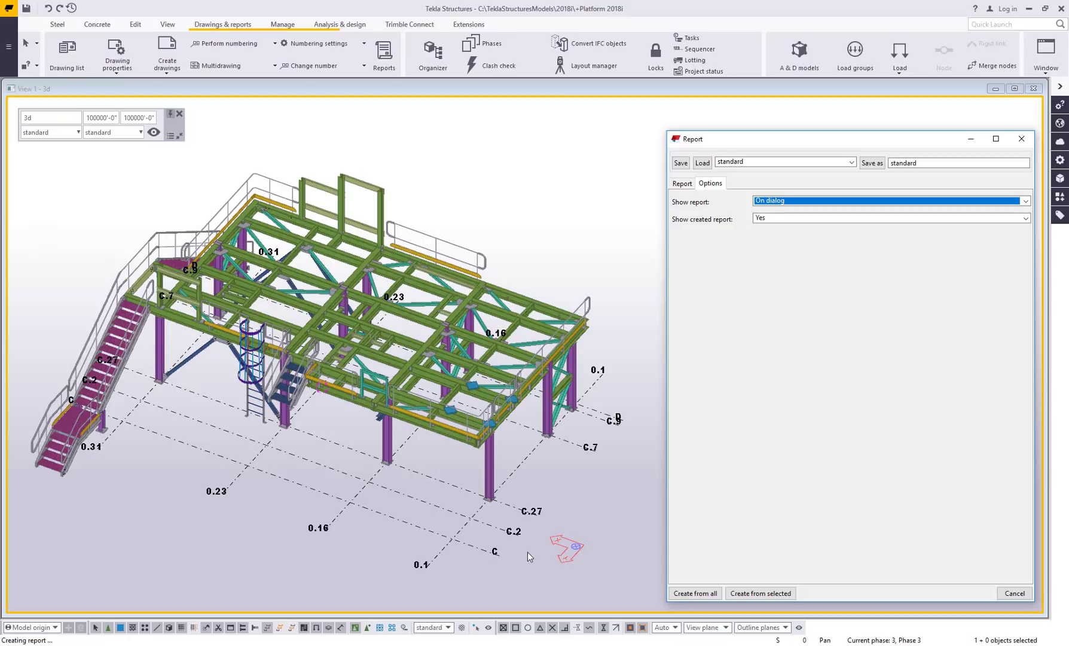
left_click(682, 183)
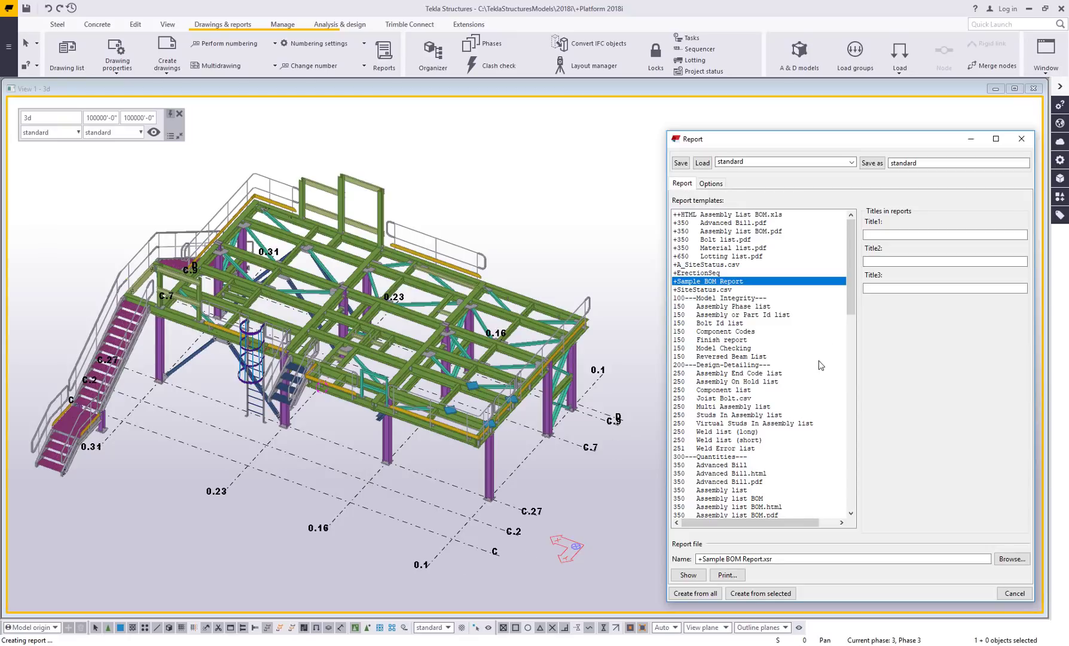
left_click(1014, 593)
left_click(383, 55)
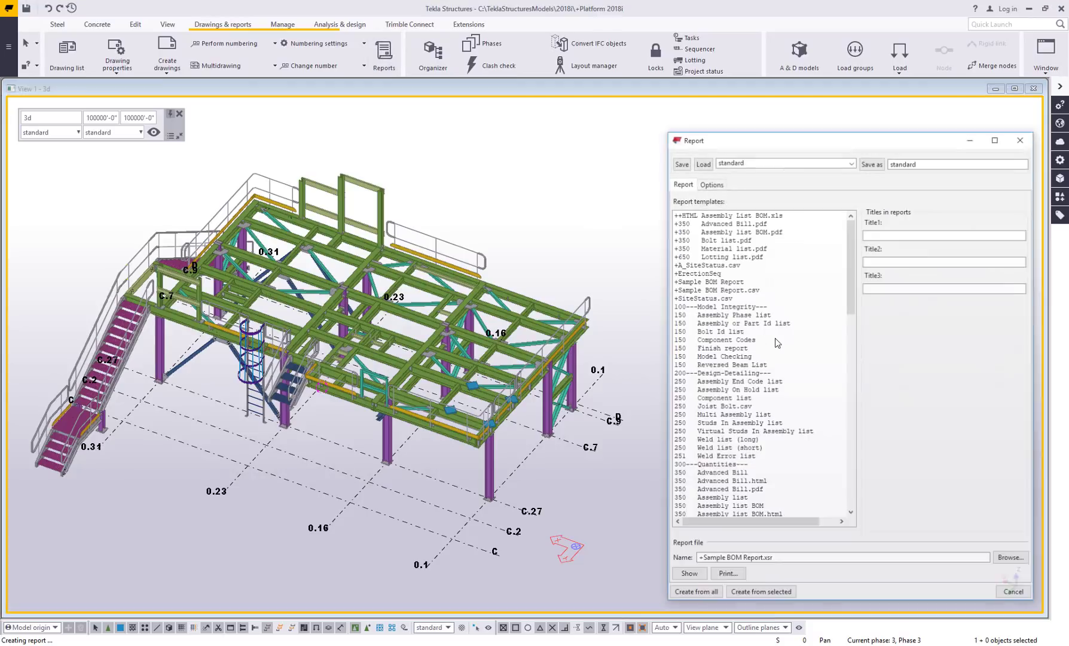
left_click(715, 290)
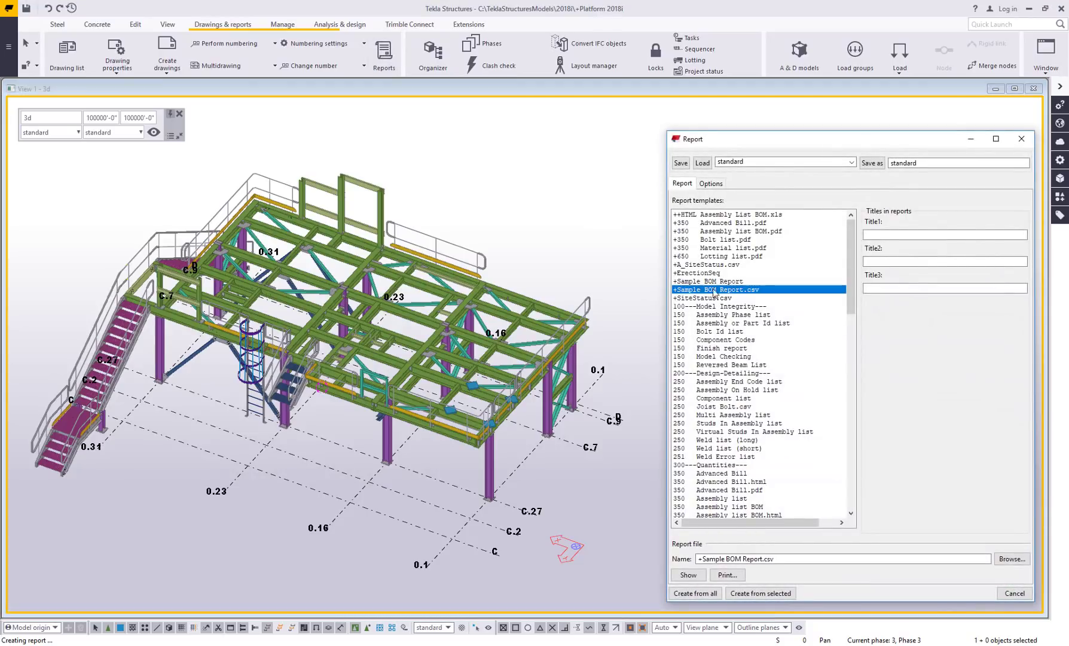
left_click(752, 282)
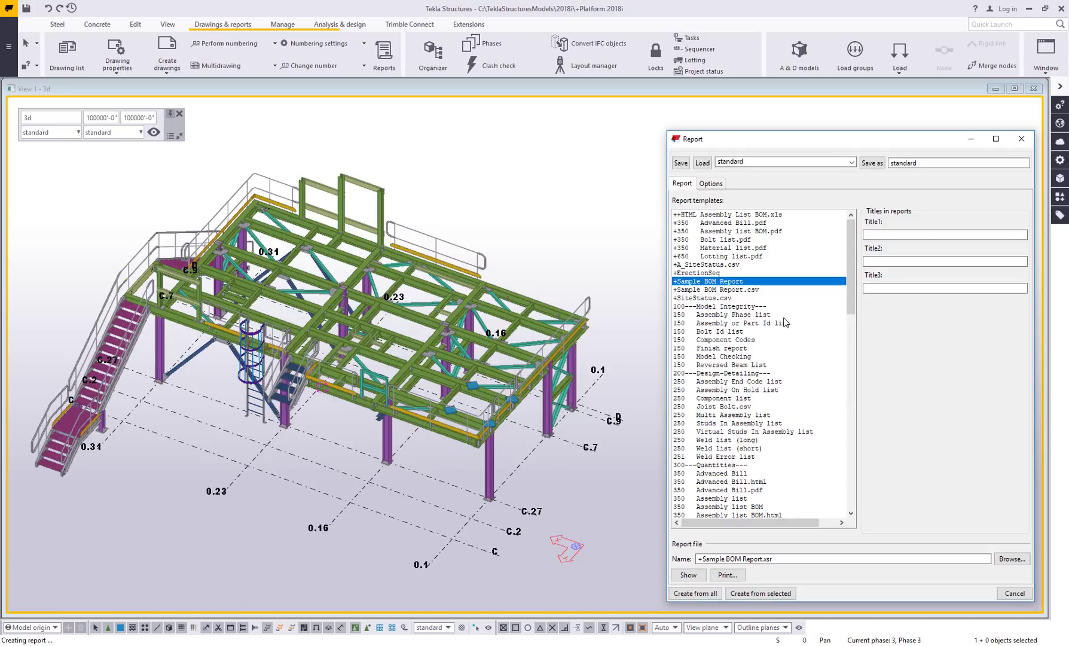
left_click(761, 291)
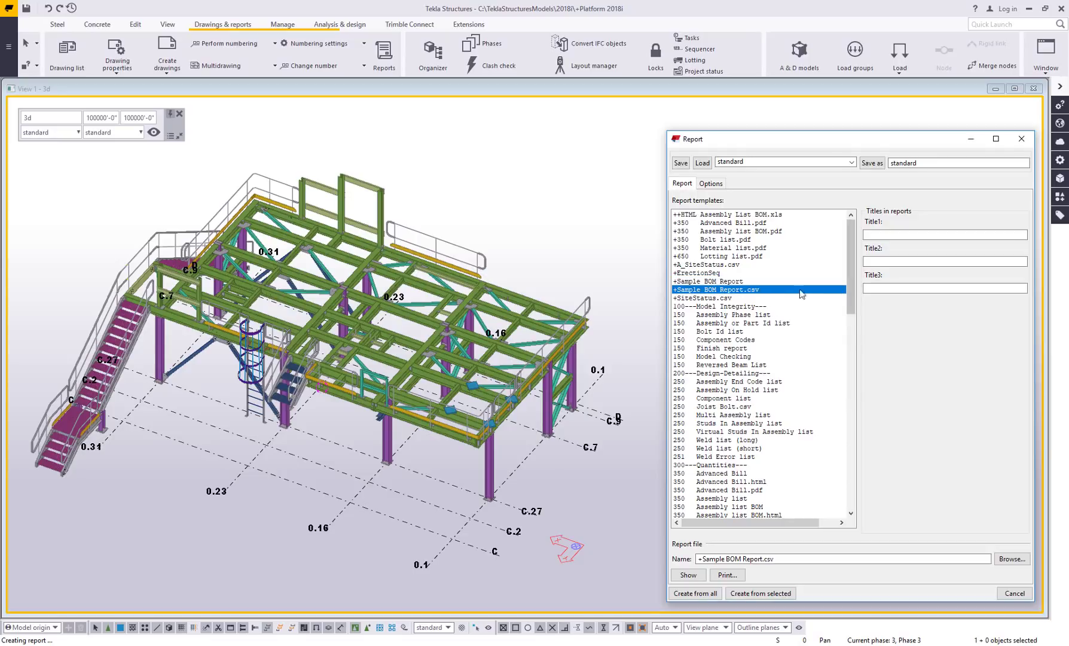
Step: Set Show report to On dialog, create the report from all, and close the listing
left_click(711, 183)
left_click(786, 202)
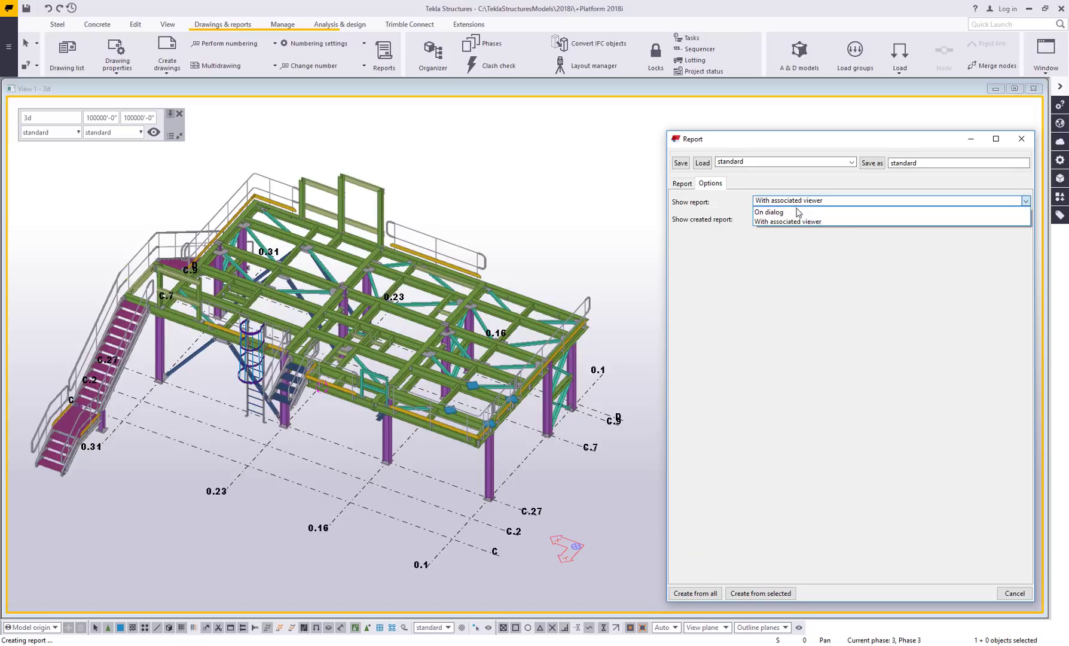
left_click(792, 212)
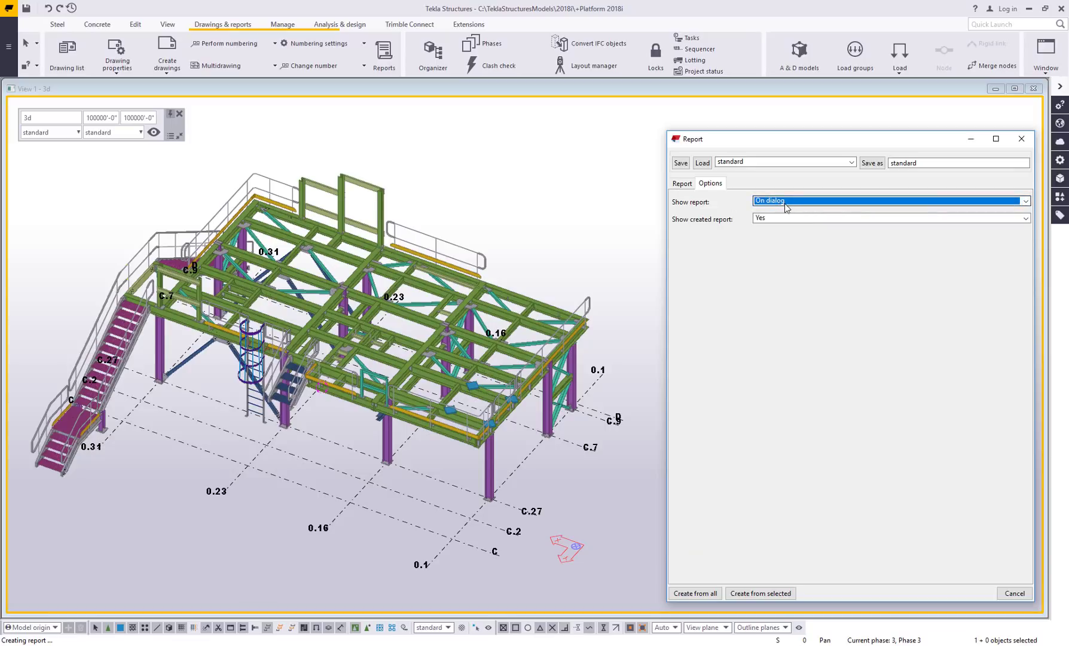
left_click(695, 594)
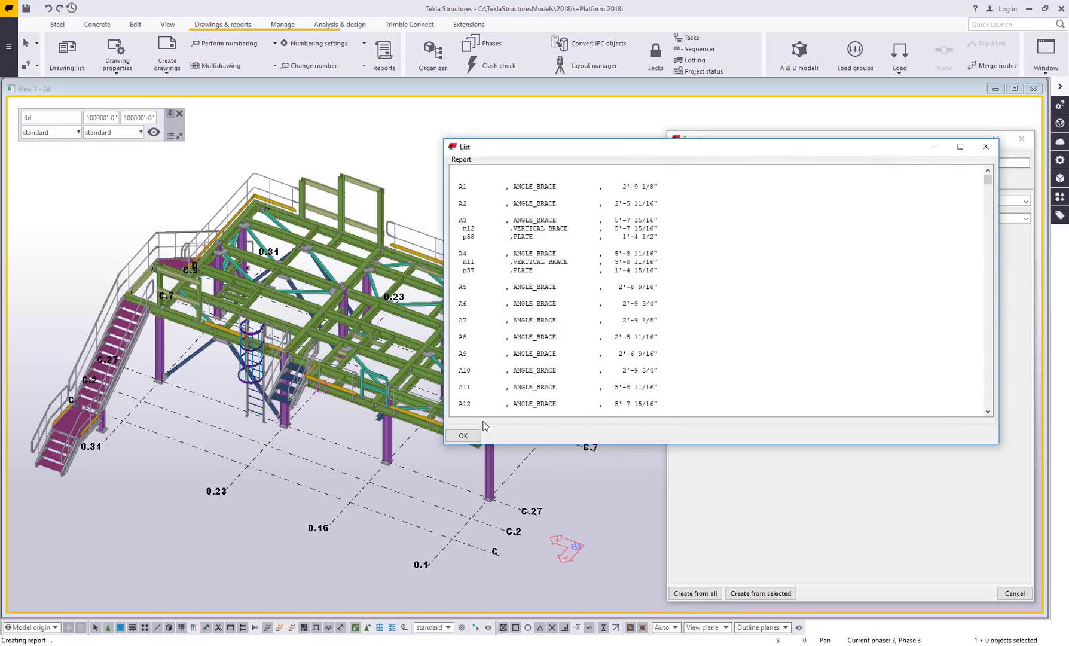
left_click(469, 436)
Step: Switch to With associated viewer and recreate +Sample BOM Report.csv from all, replacing the file
left_click(785, 201)
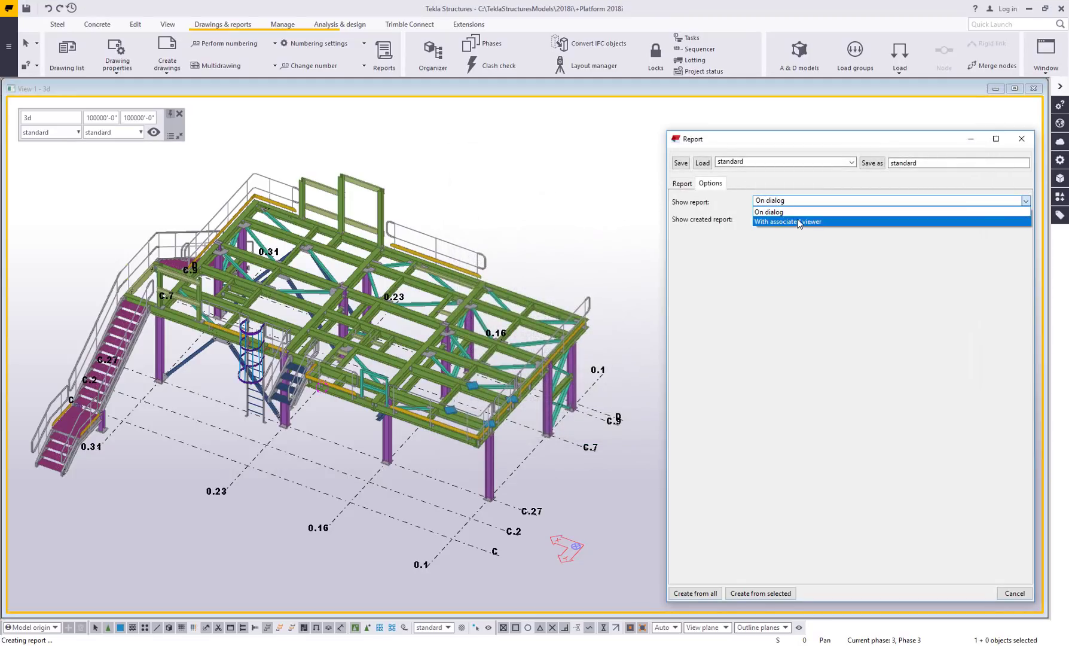
left_click(786, 219)
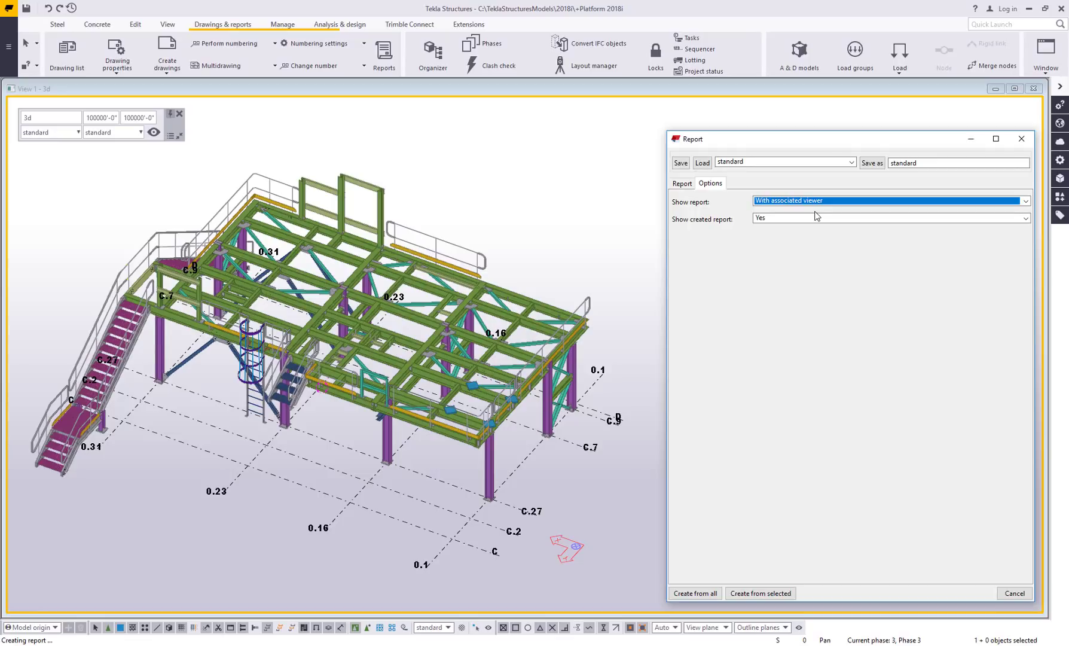
left_click(680, 186)
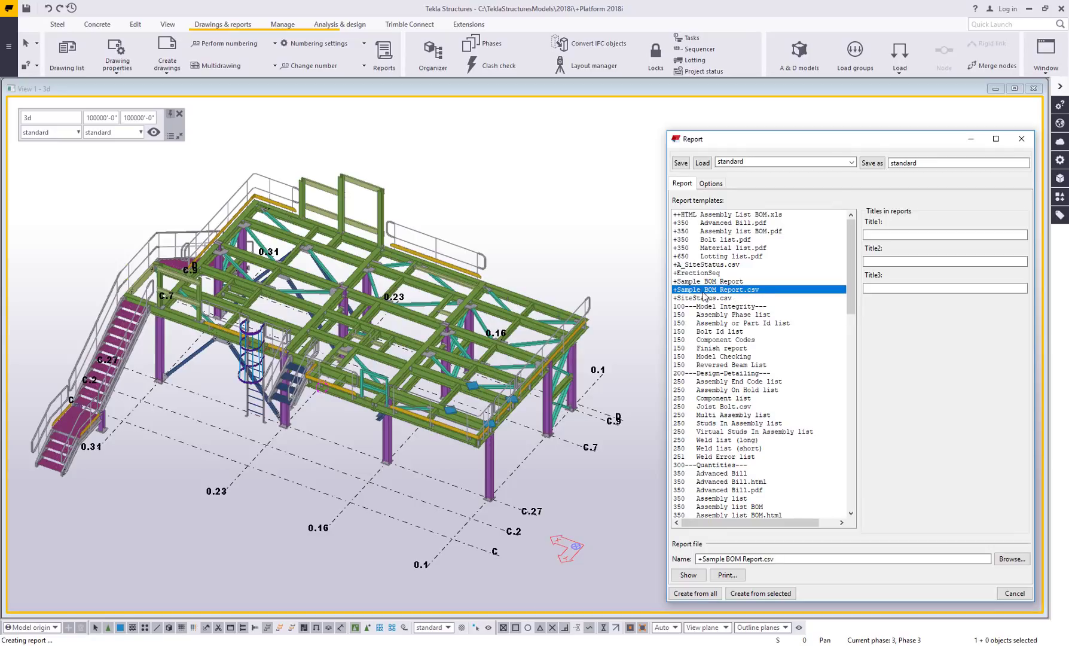
left_click(723, 186)
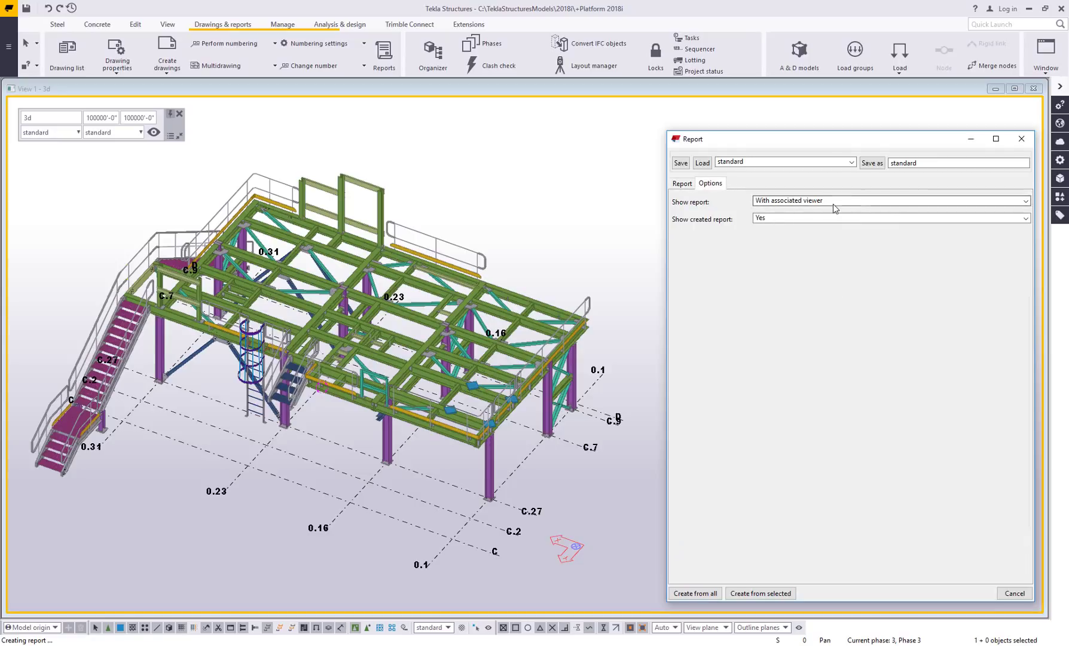
left_click(685, 184)
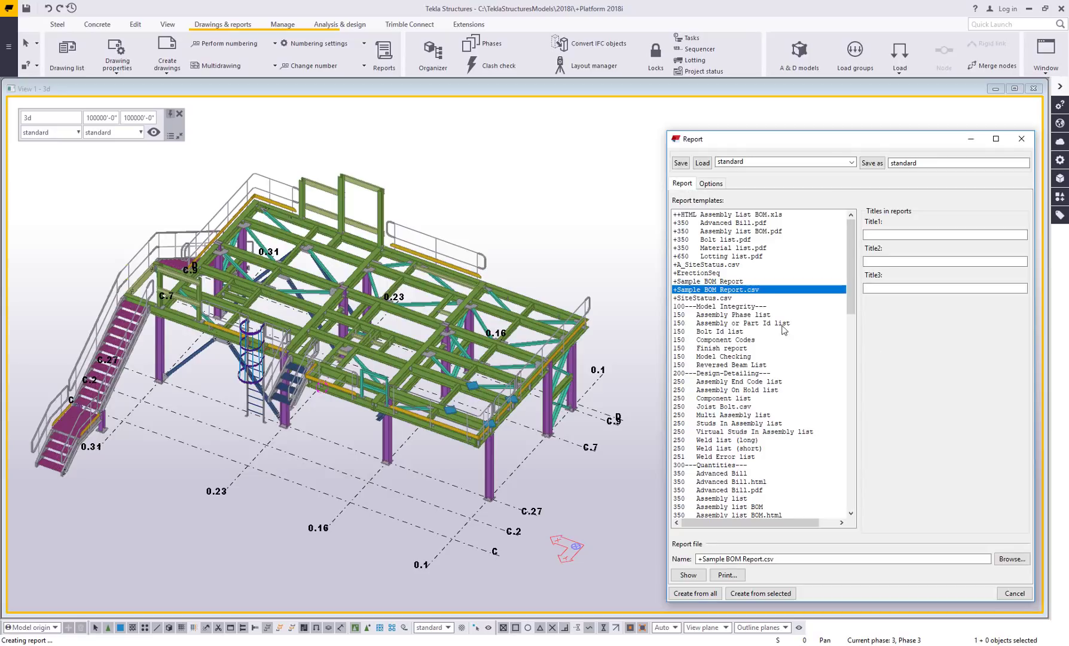
left_click(696, 593)
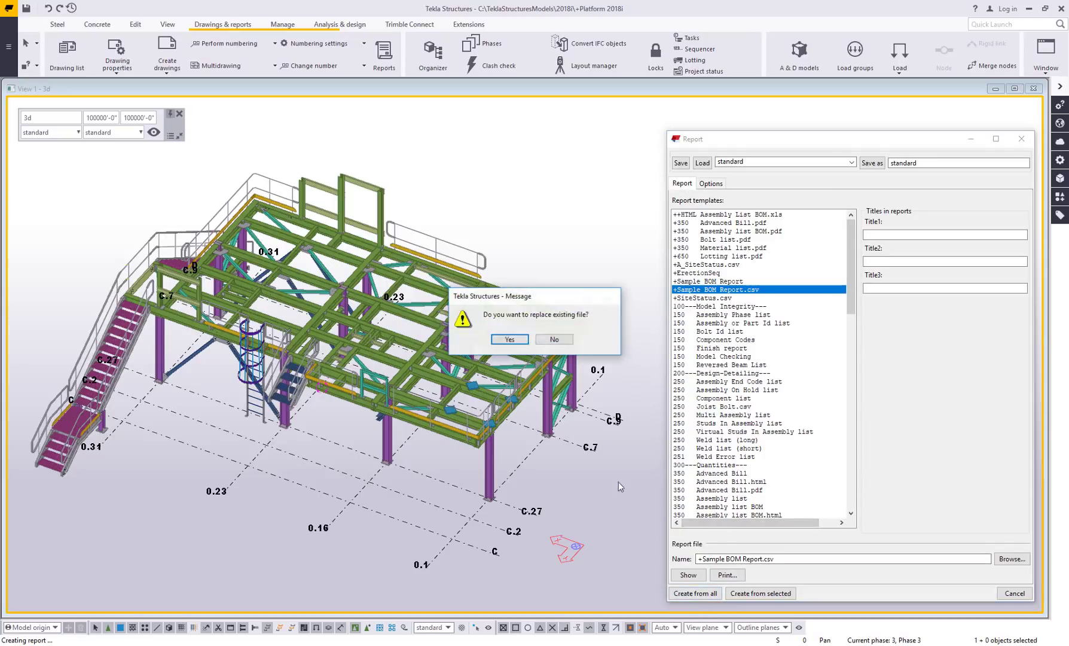
left_click(510, 340)
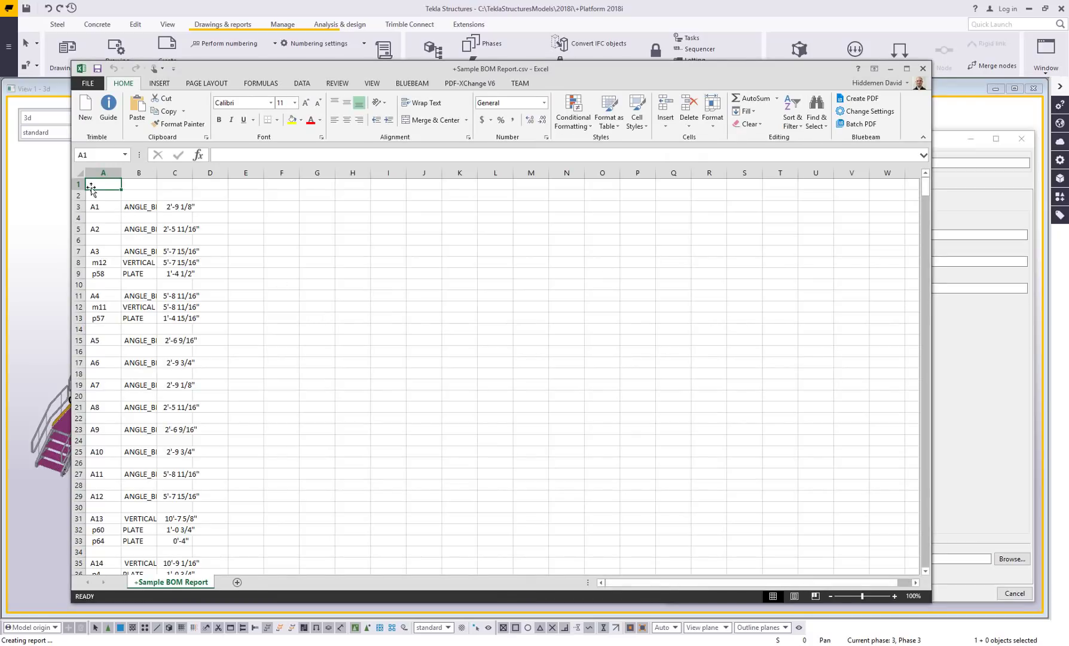
Step: AutoFit all columns, inspect the first assembly's values, then close Excel without saving
left_click(76, 172)
double_click(120, 172)
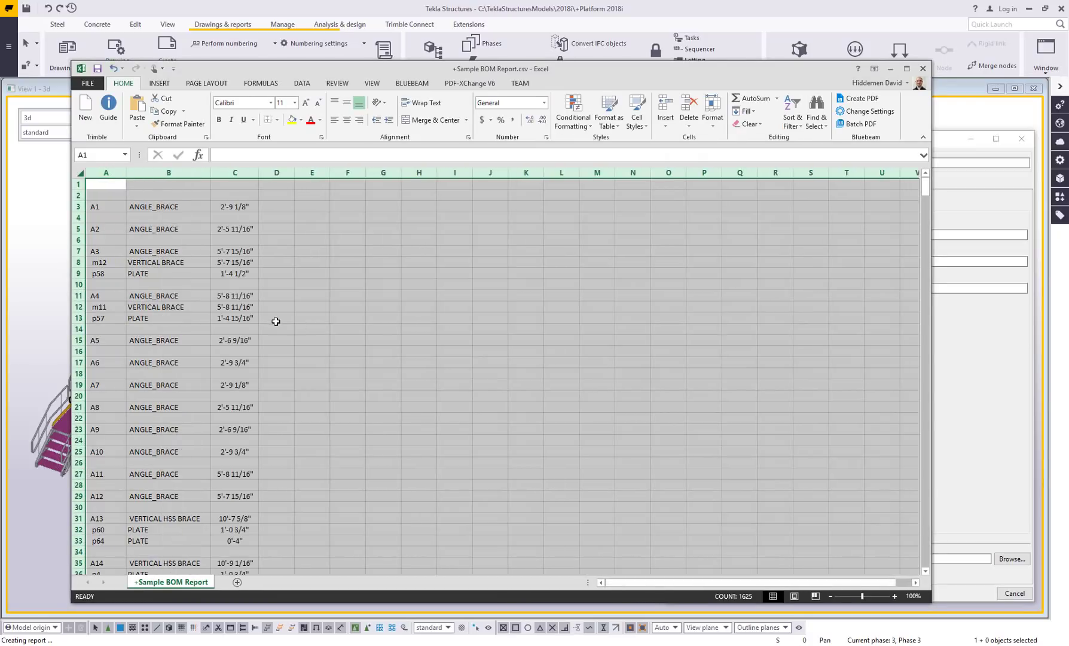
left_click(276, 317)
left_click_drag(90, 206, 234, 207)
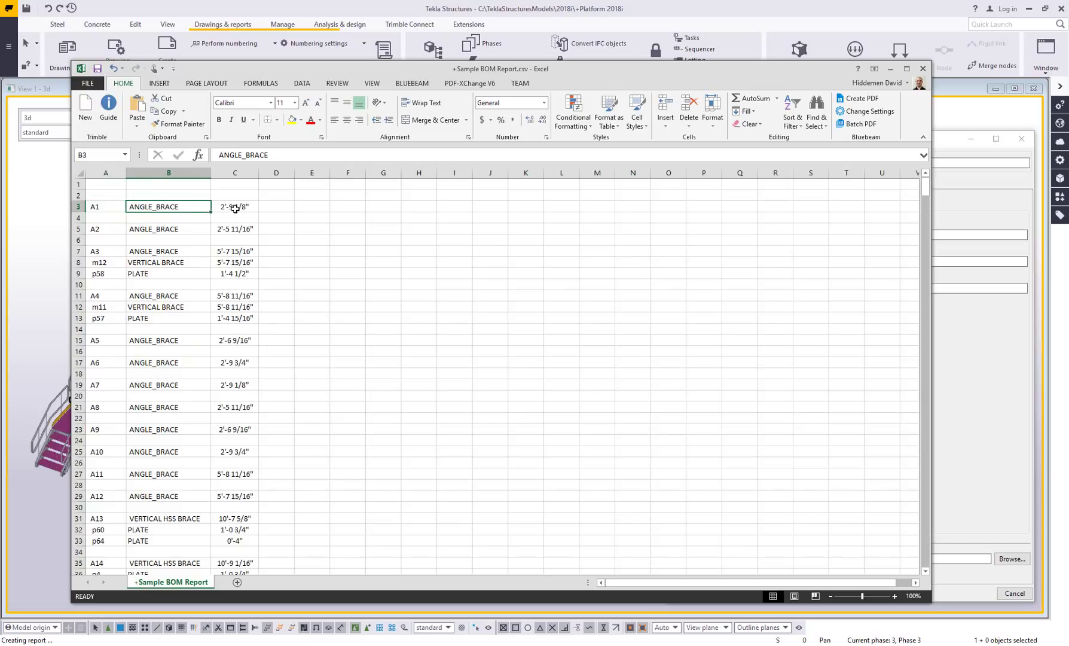
left_click(235, 207)
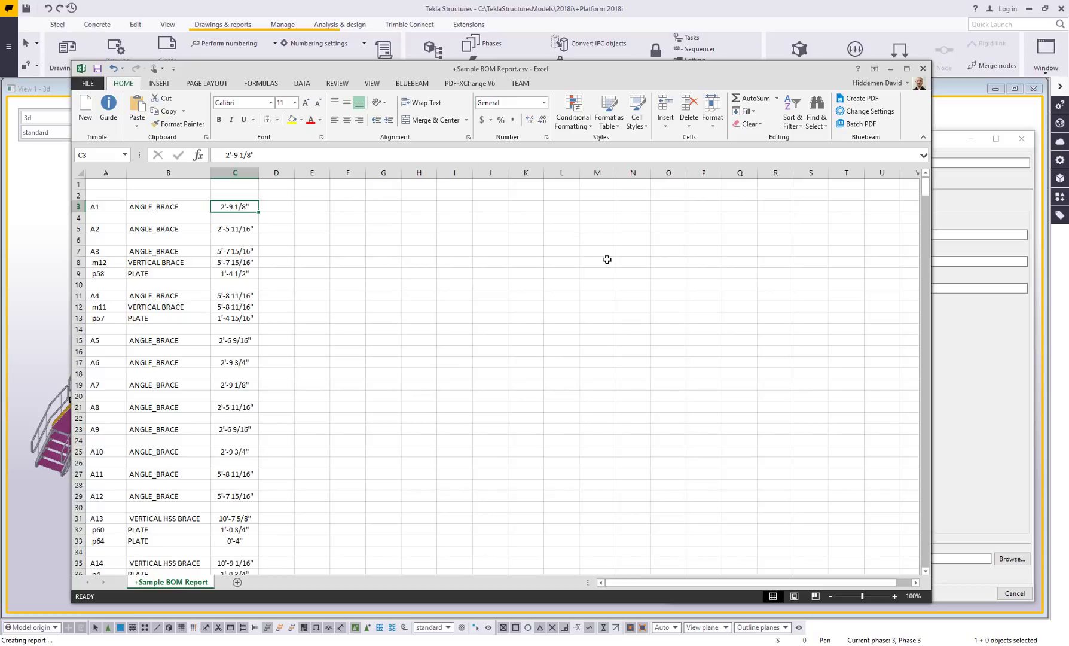
left_click(923, 71)
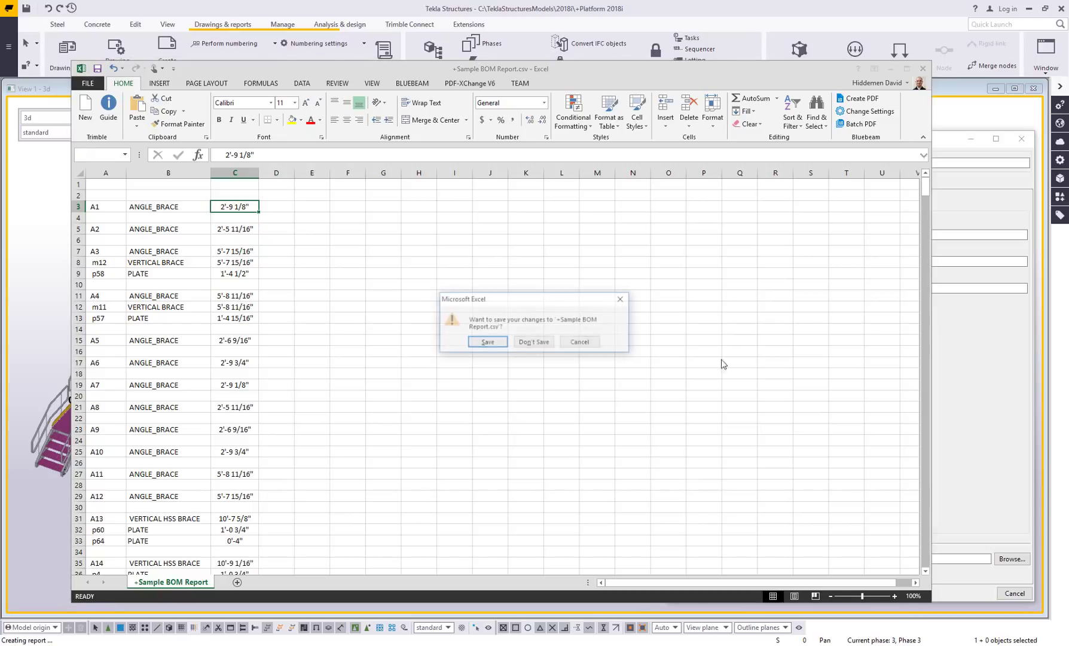
left_click(532, 347)
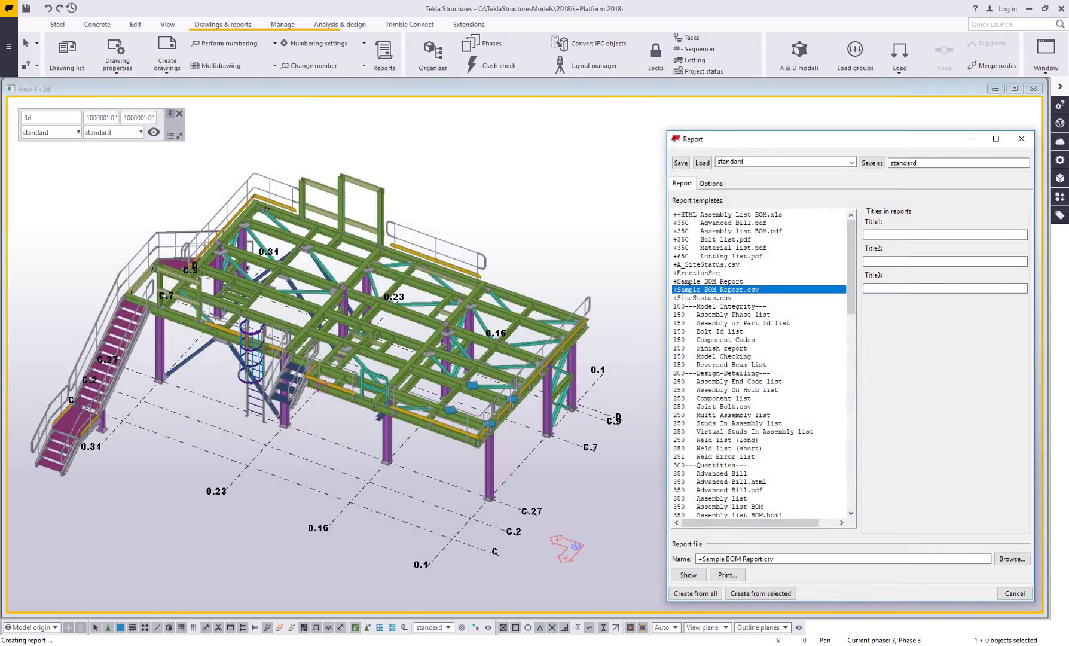
Step: Bring Template Editor forward, open +Sample BOM Report.rpt, and pan its layout into view
mouse_move(260, 642)
left_click(259, 604)
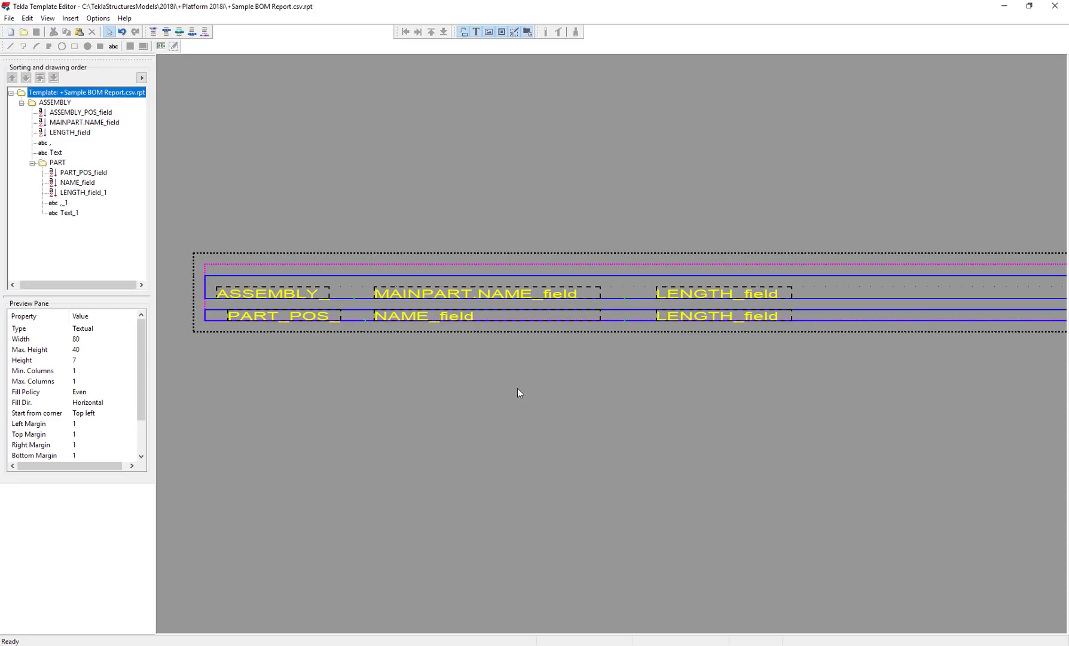
left_click(22, 33)
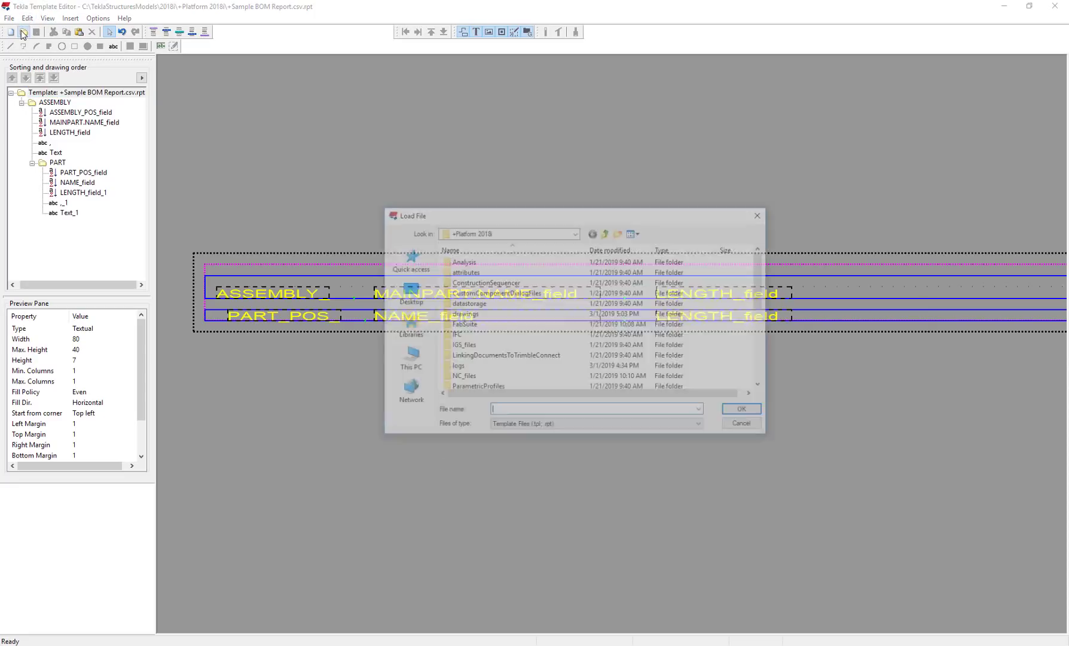
scroll(560, 363, "down", 6)
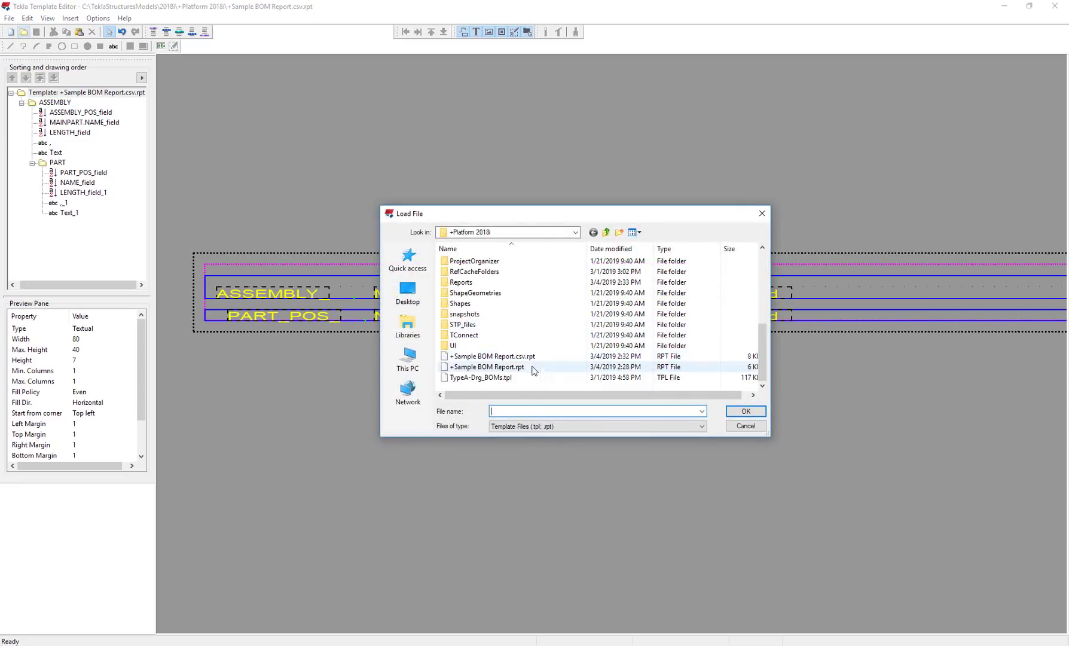
double_click(514, 367)
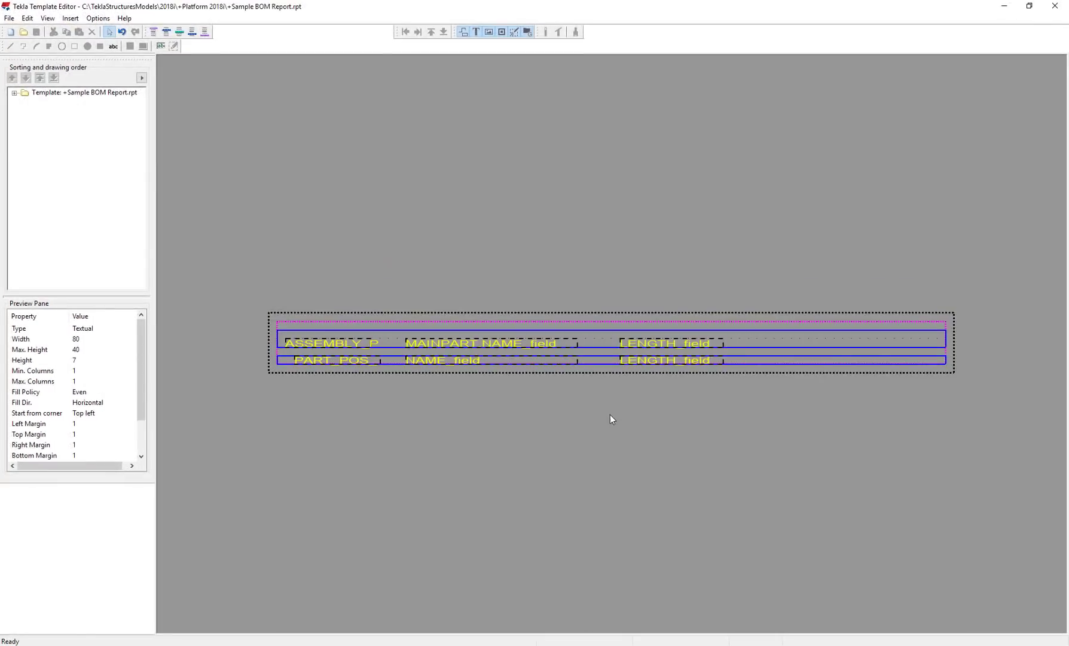
middle_click_drag(757, 370, 711, 299)
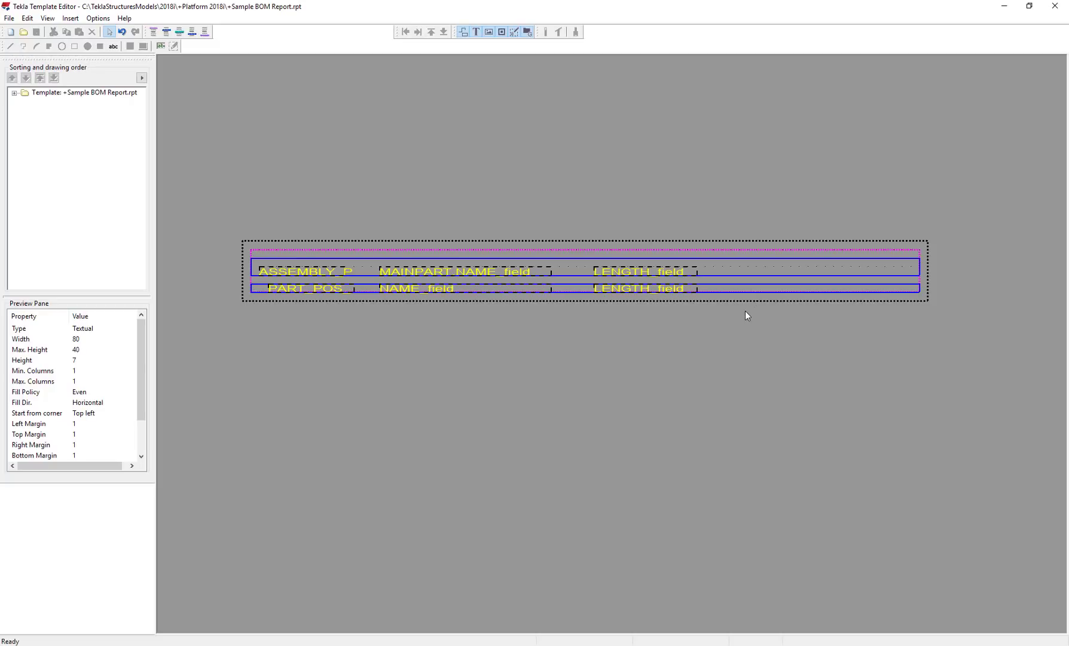
middle_click_drag(741, 332, 676, 333)
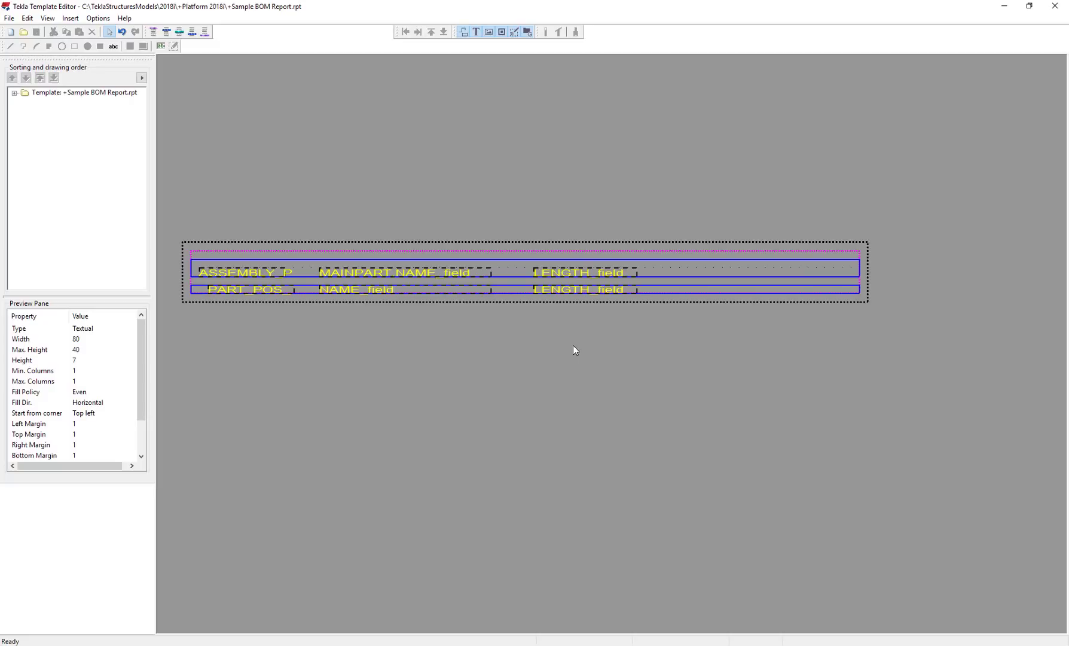
Step: Add a GUID value field to the ASSEMBLY row
left_click(161, 46)
left_click(666, 272)
scroll(610, 392, "down", 12)
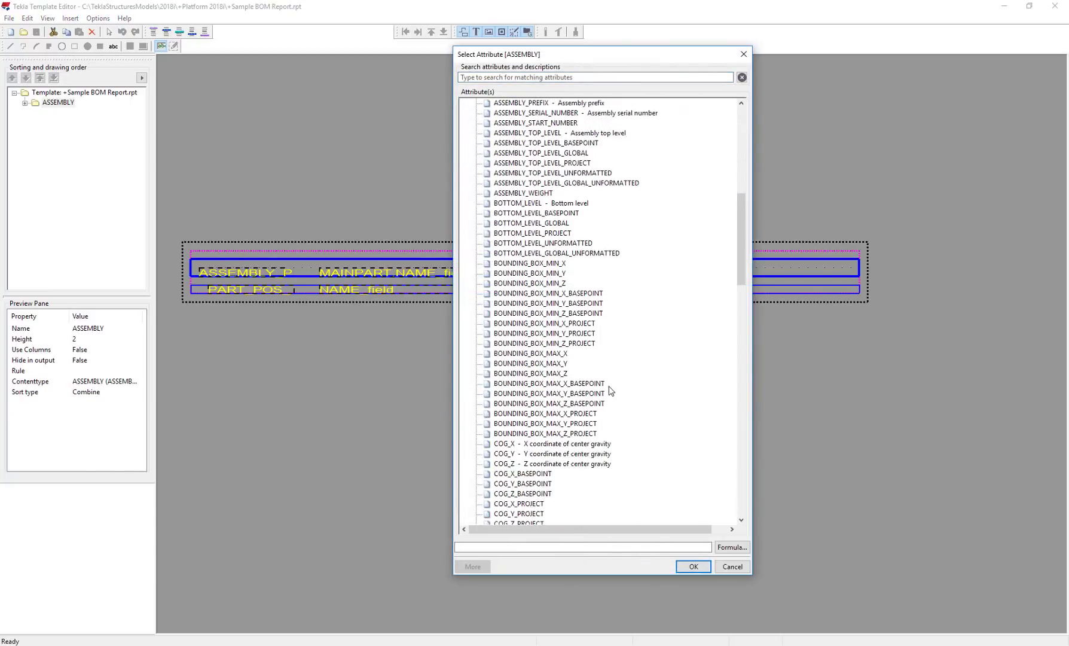
scroll(610, 390, "down", 7)
left_click(507, 354)
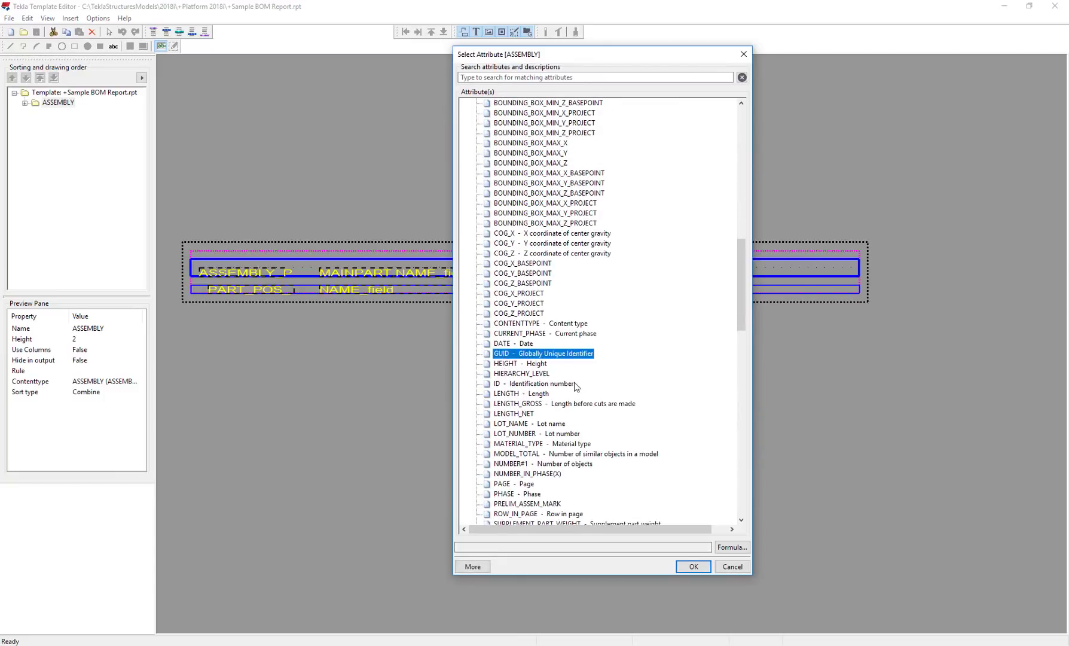
left_click(700, 566)
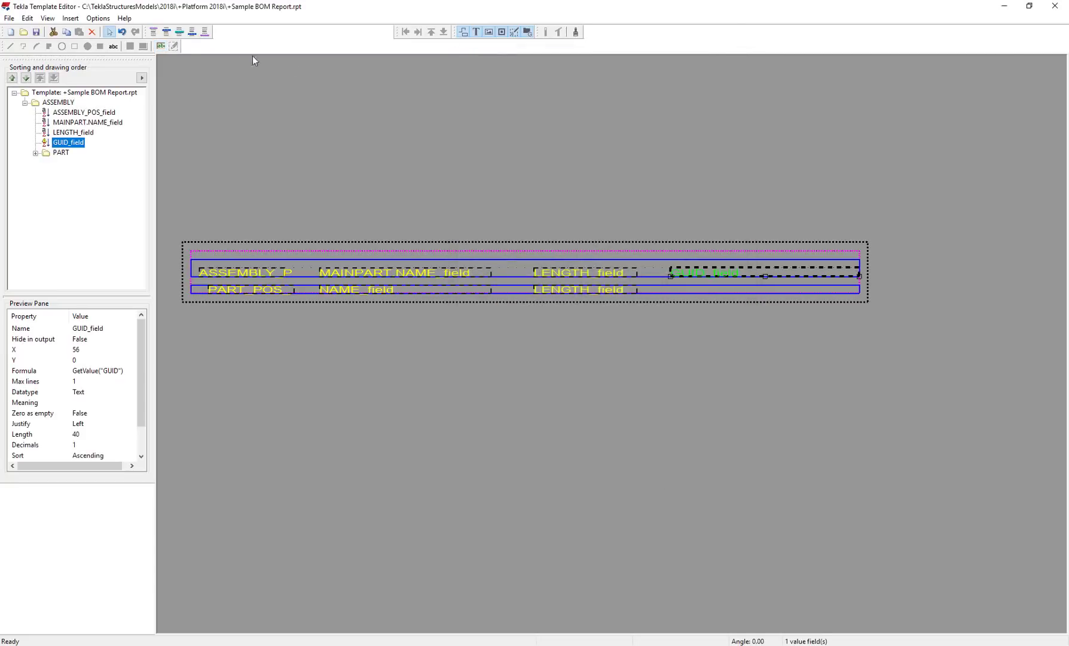
Step: Add a GUID value field to the PART row
left_click(162, 46)
left_click(669, 293)
scroll(599, 417, "down", 3)
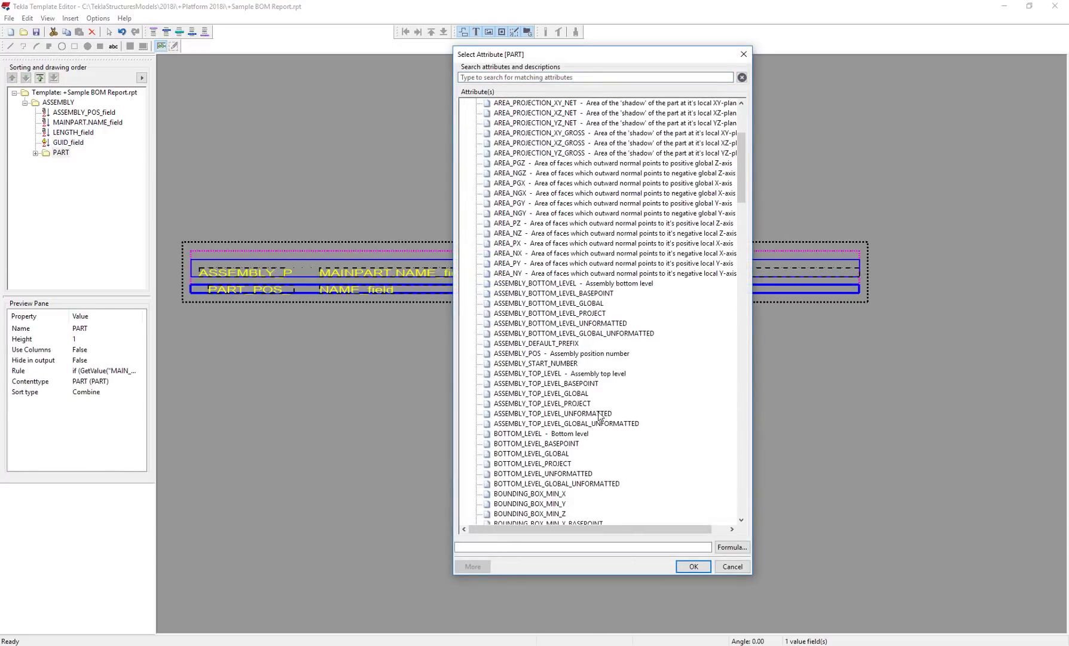
scroll(600, 417, "down", 20)
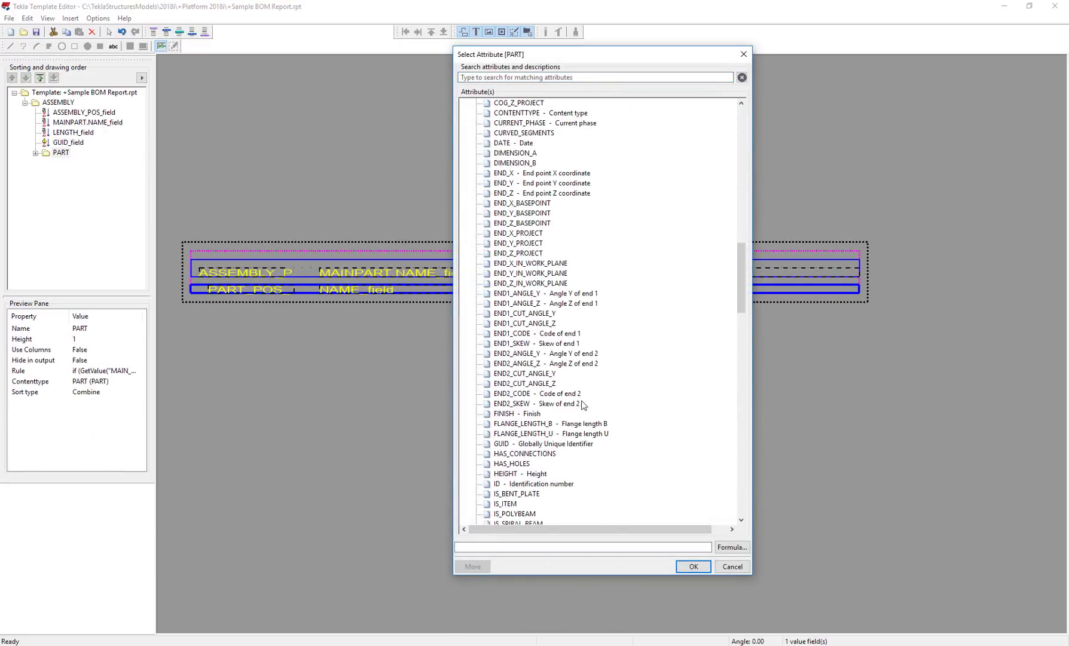
scroll(583, 405, "down", 2)
double_click(516, 389)
middle_click_drag(742, 364, 640, 373)
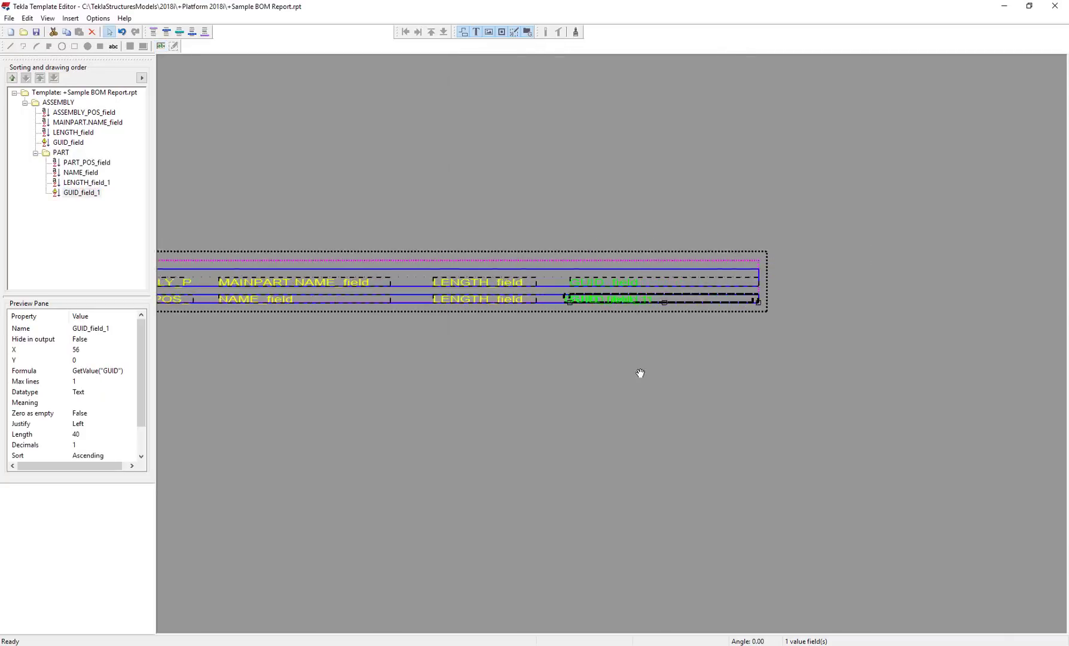
scroll(670, 341, "up", 3)
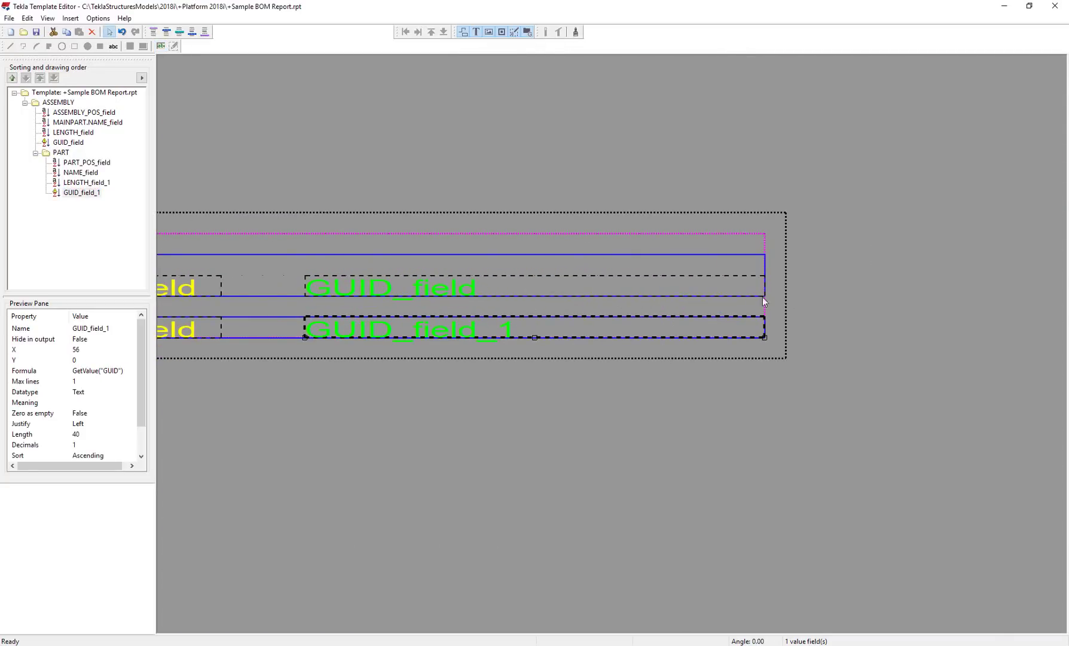
scroll(749, 300, "down", 4)
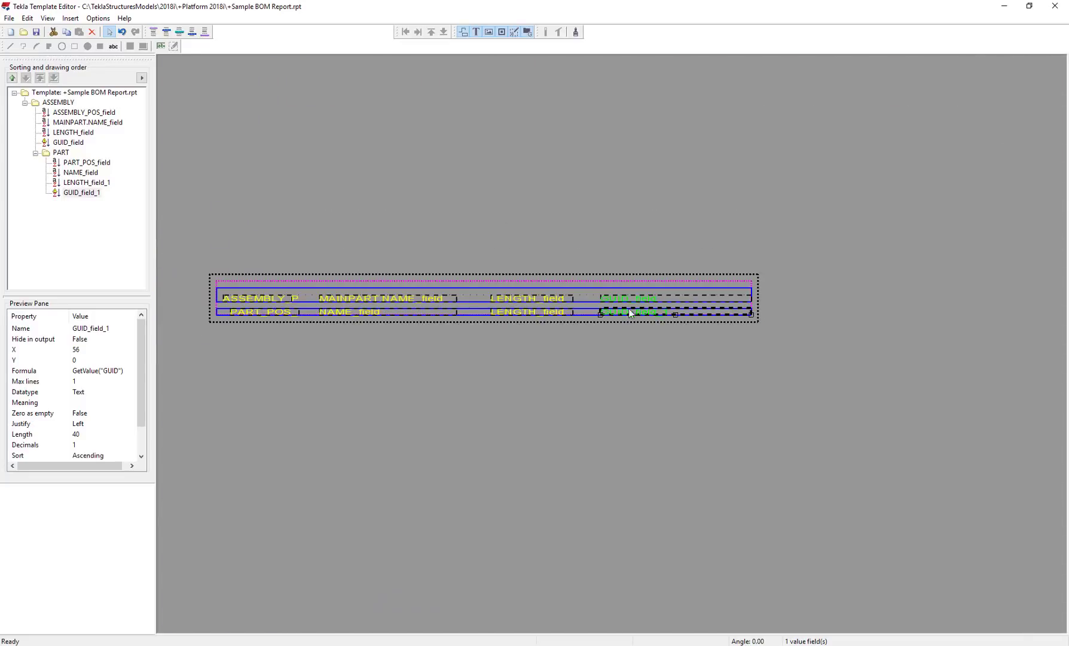
Step: Set the template page width to 120 characters
double_click(377, 149)
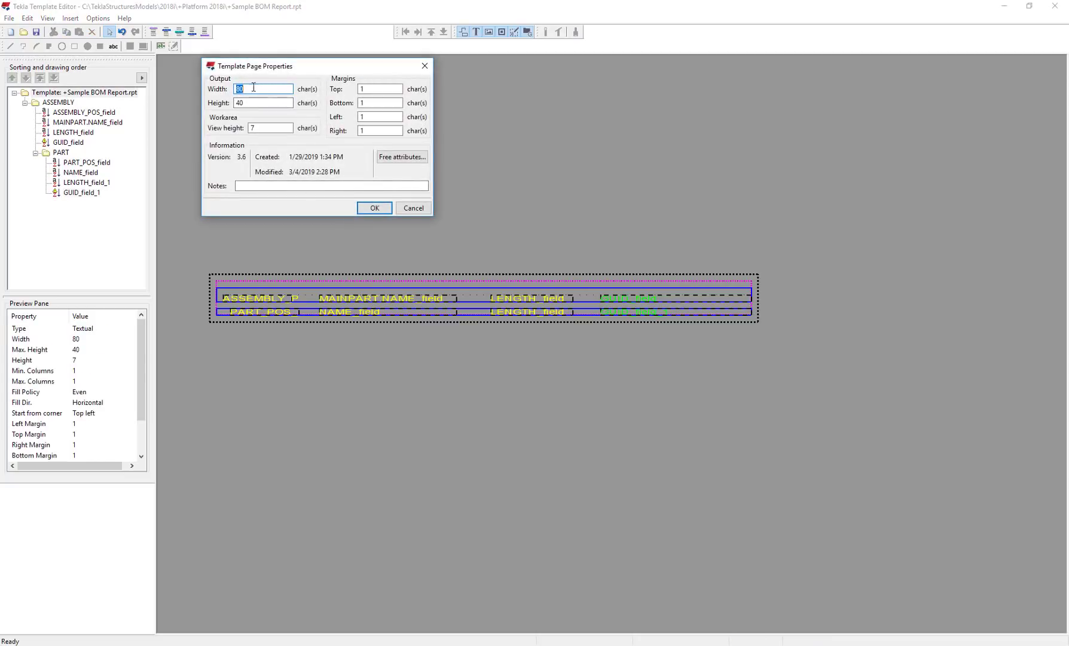
type("120")
left_click(372, 207)
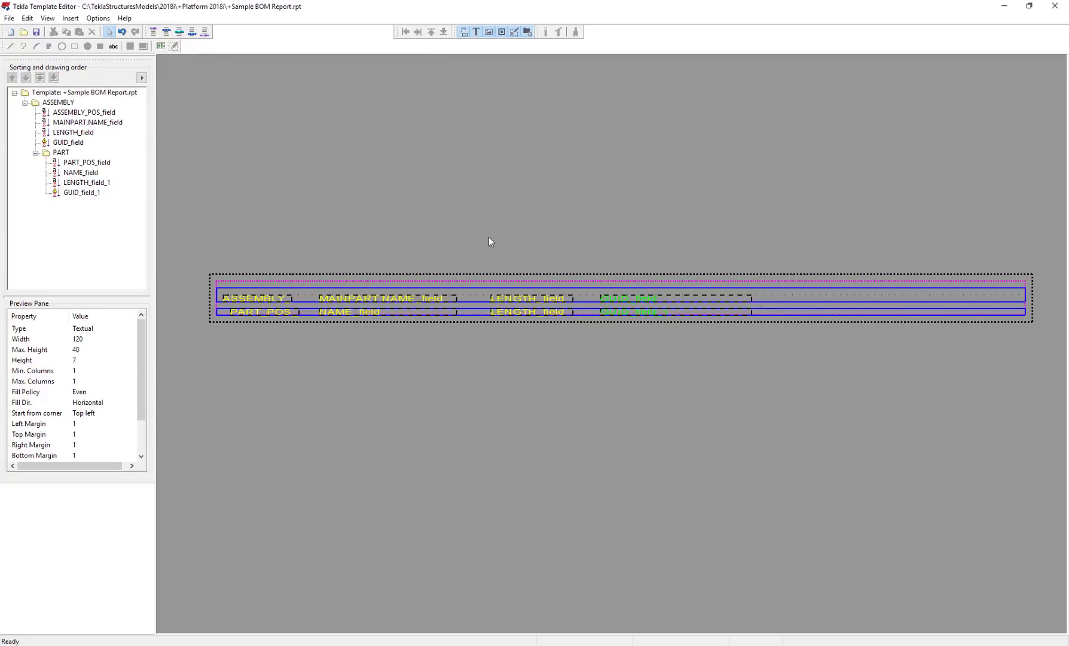
Step: Move both GUID fields to the right together and reselect the assembly GUID field
scroll(485, 219, "up", 3)
left_click(417, 286)
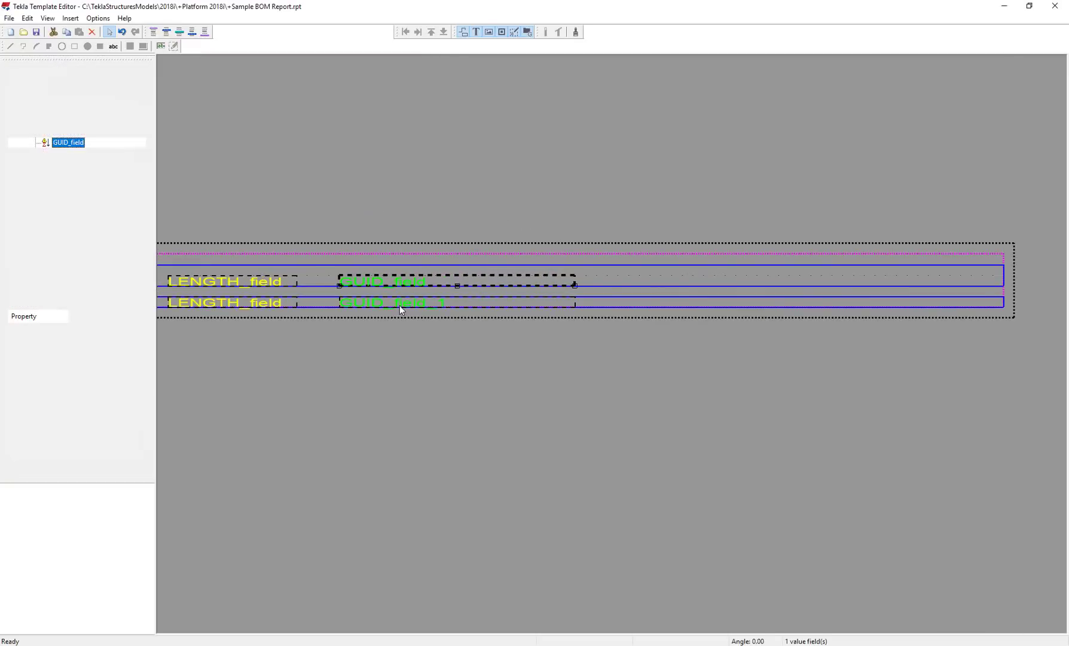
left_click(399, 305, "shift")
left_click_drag(421, 307, 527, 307)
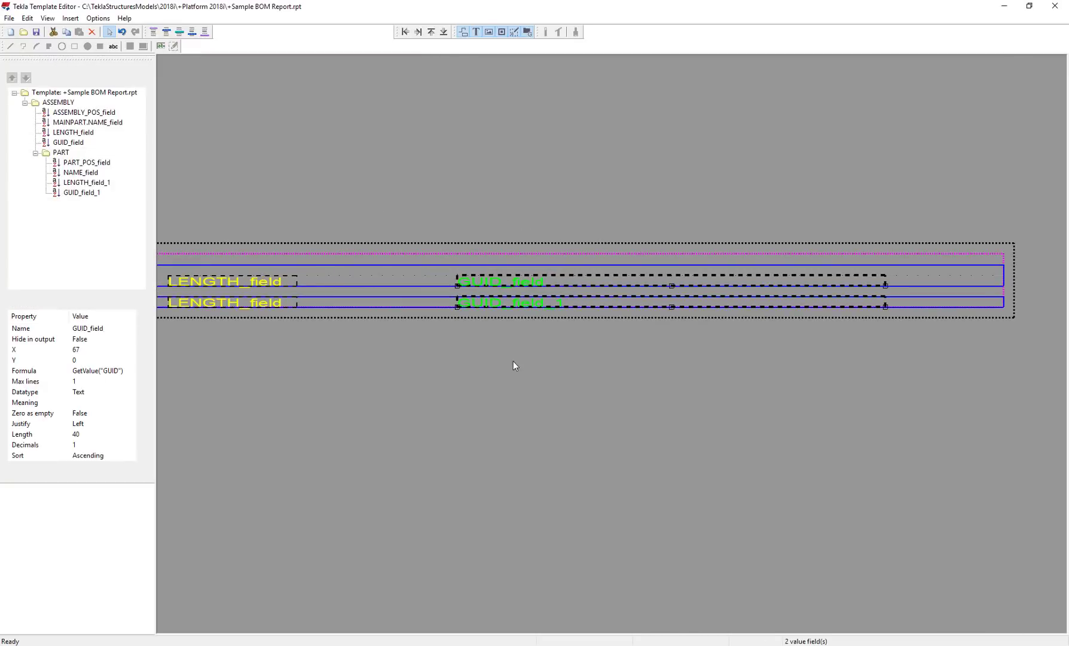
left_click(513, 361)
left_click(522, 282)
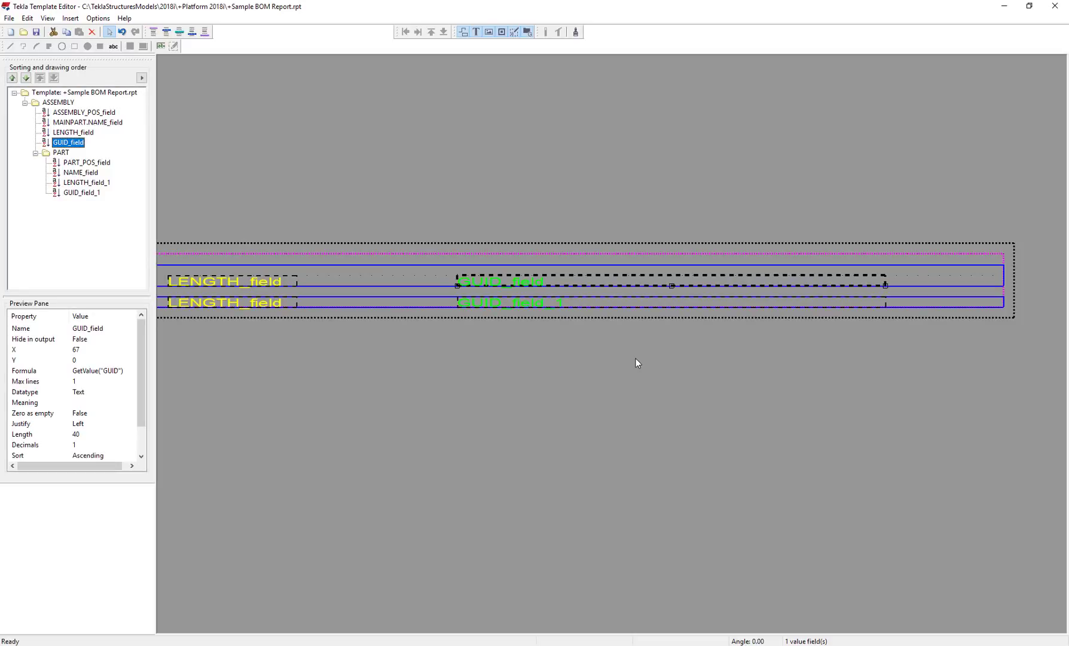
left_click(523, 370)
Step: Create a 'guid:' text label and place it before GUID_field on the ASSEMBLY row
scroll(442, 280, "up", 2)
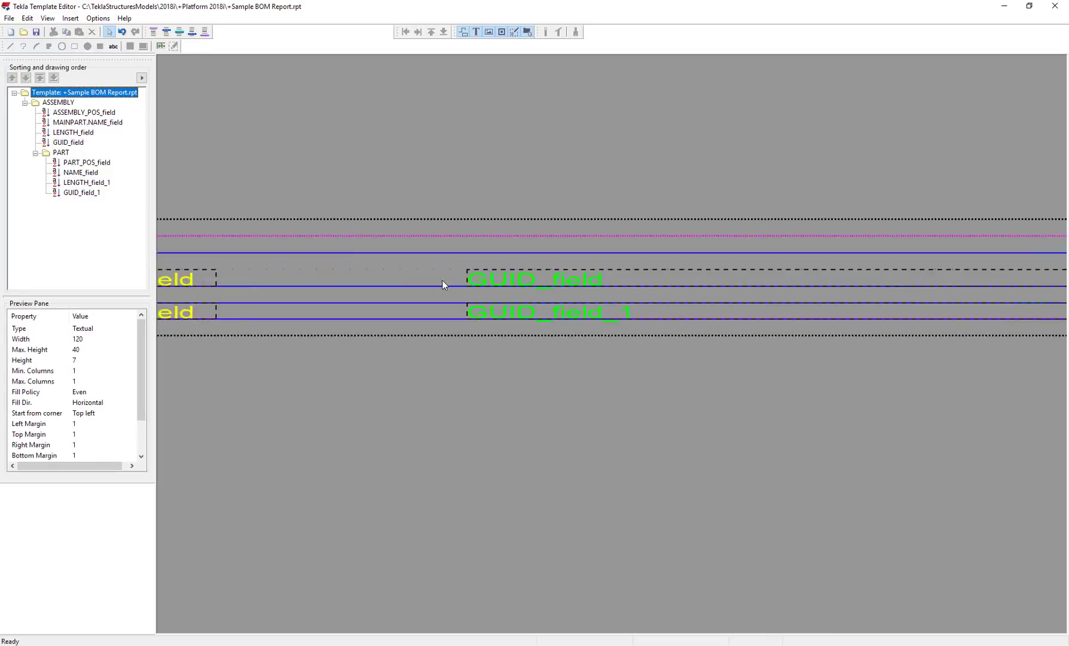
left_click(114, 47)
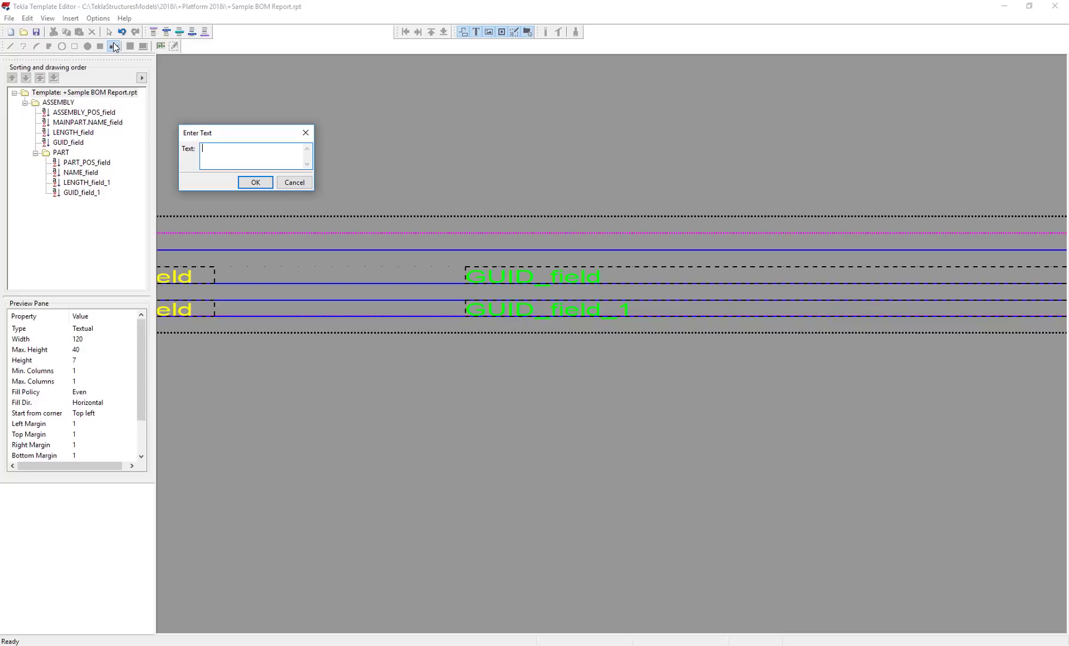
type("guid:")
left_click(251, 182)
left_click(358, 277)
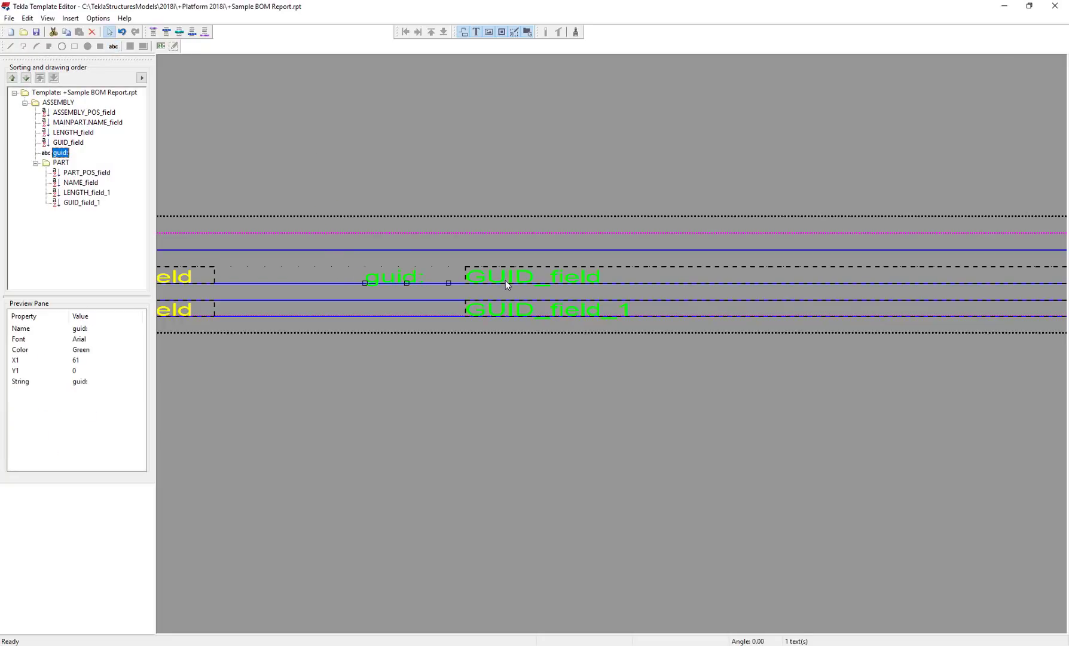
Step: Paste a copy of the 'guid:' label before GUID_field_1 on the PART row
key("ctrl+v")
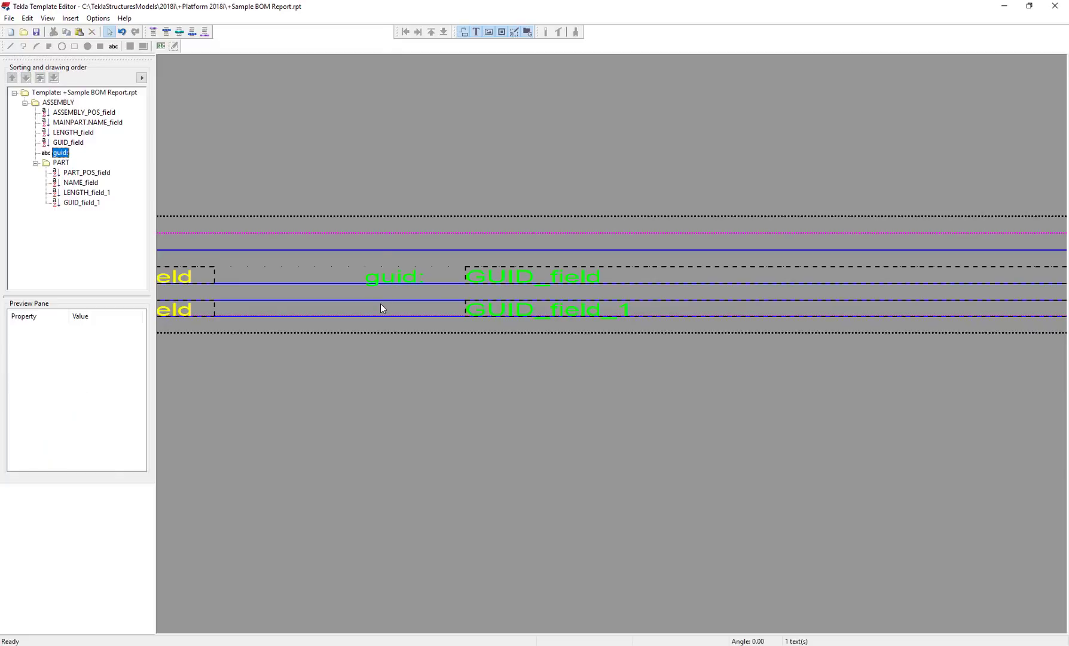
left_click(362, 312)
left_click(395, 389)
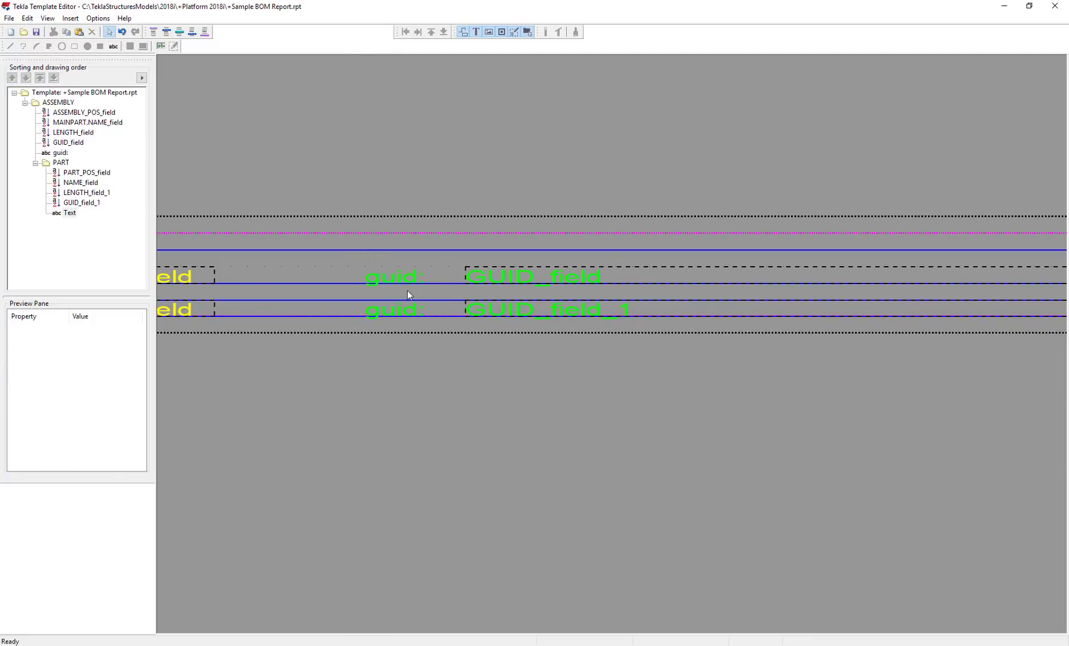
Step: Check both 'guid:' labels and their GUID fields by selecting each in turn
left_click(409, 278)
left_click(512, 279)
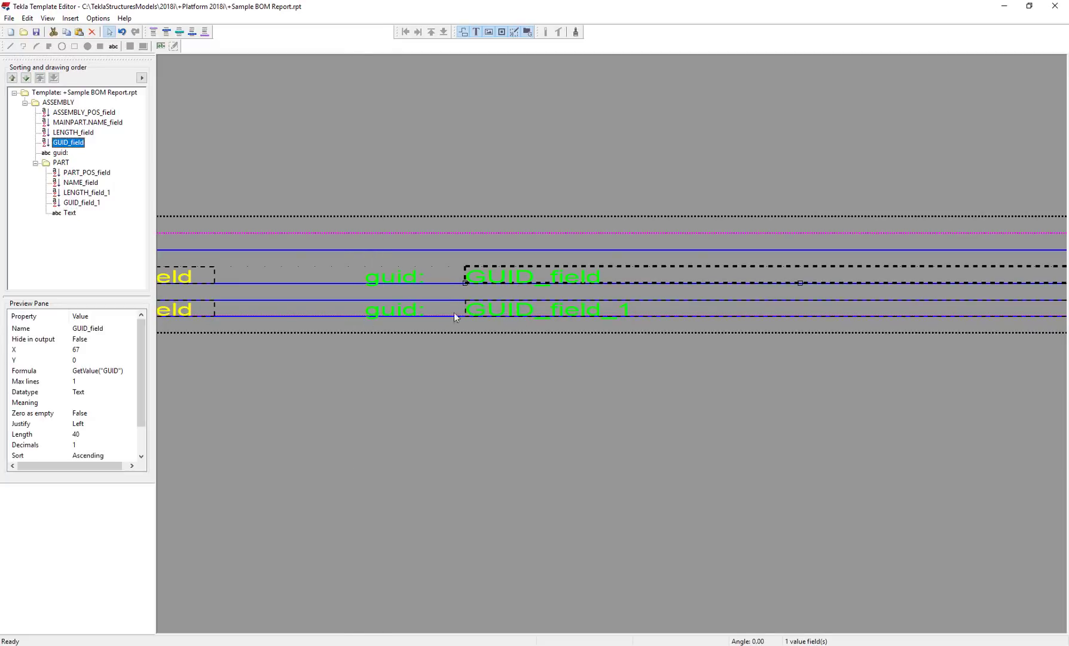
left_click(416, 315)
left_click(496, 309)
scroll(511, 407, "down", 4)
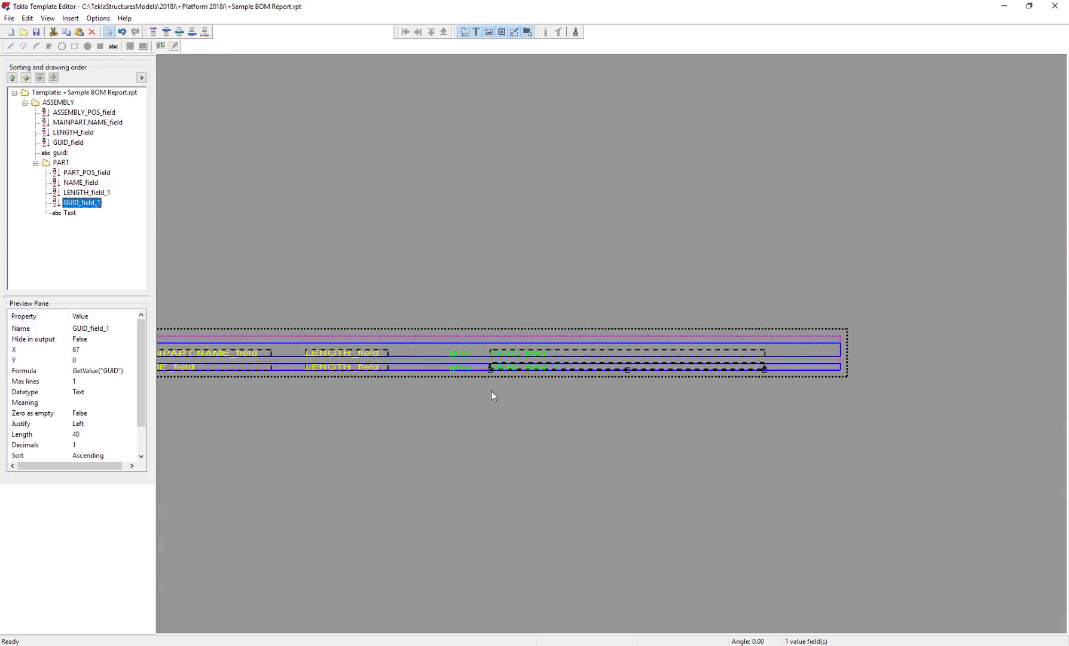
left_click(479, 330)
scroll(482, 335, "up", 2)
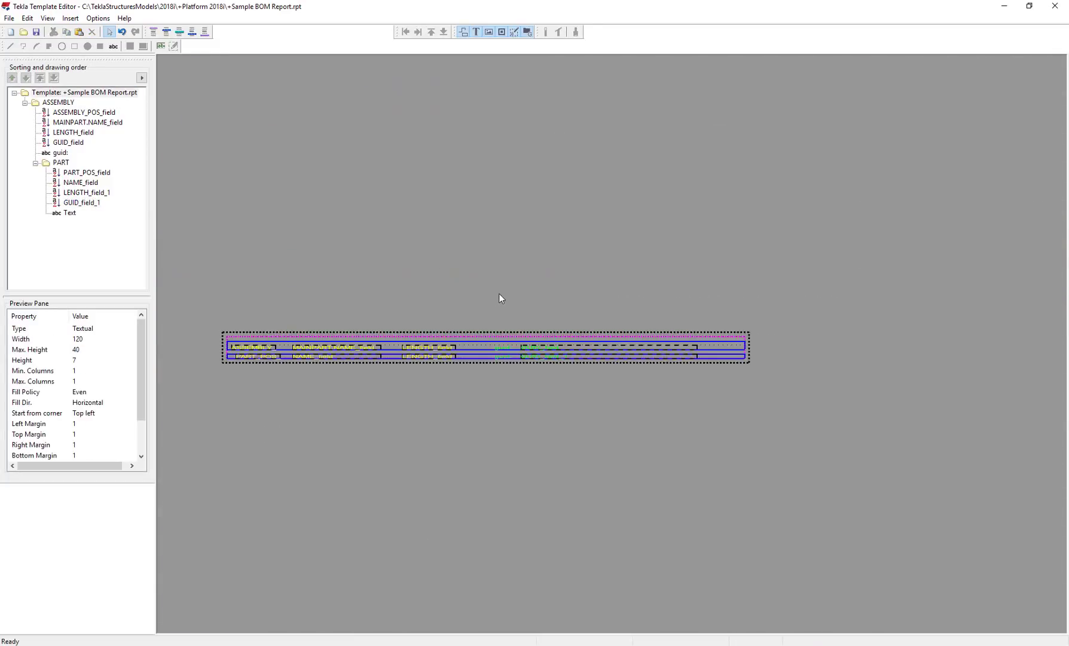
Step: Save the template as '+Sample BOM Report - selectable.rpt' and switch back to Tekla Structures
left_click(9, 18)
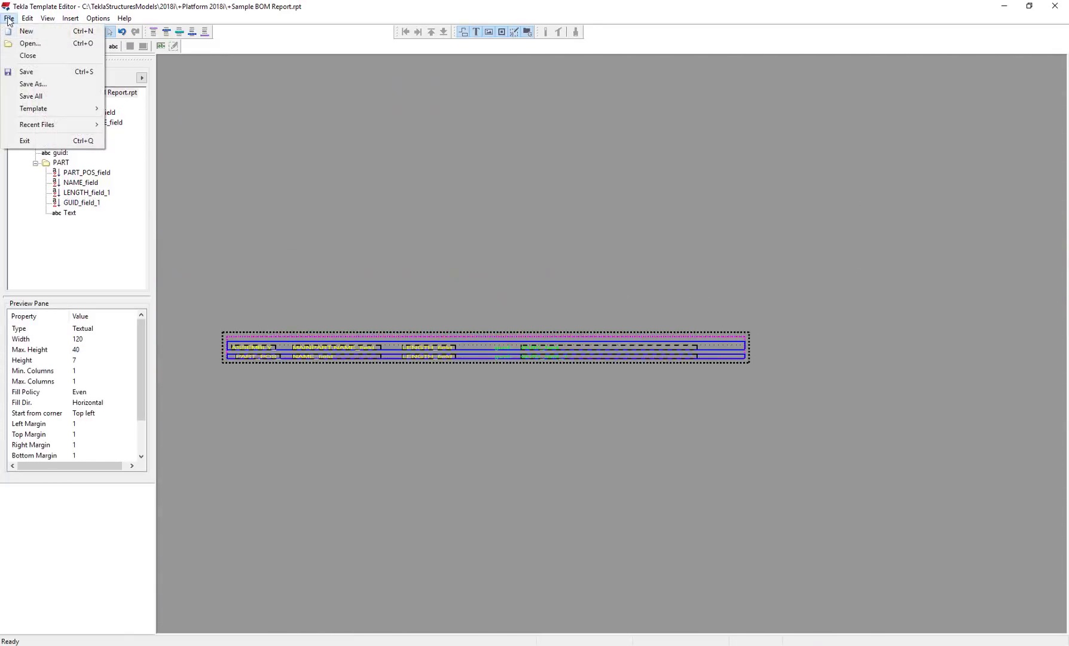
left_click(53, 85)
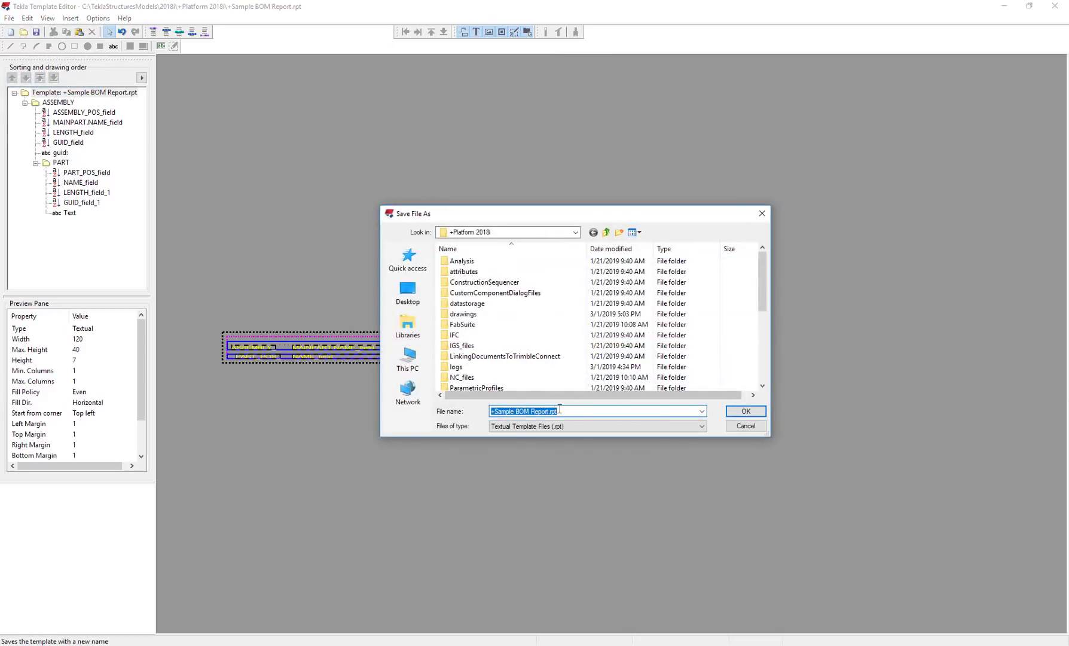
left_click(550, 412)
type("- selec")
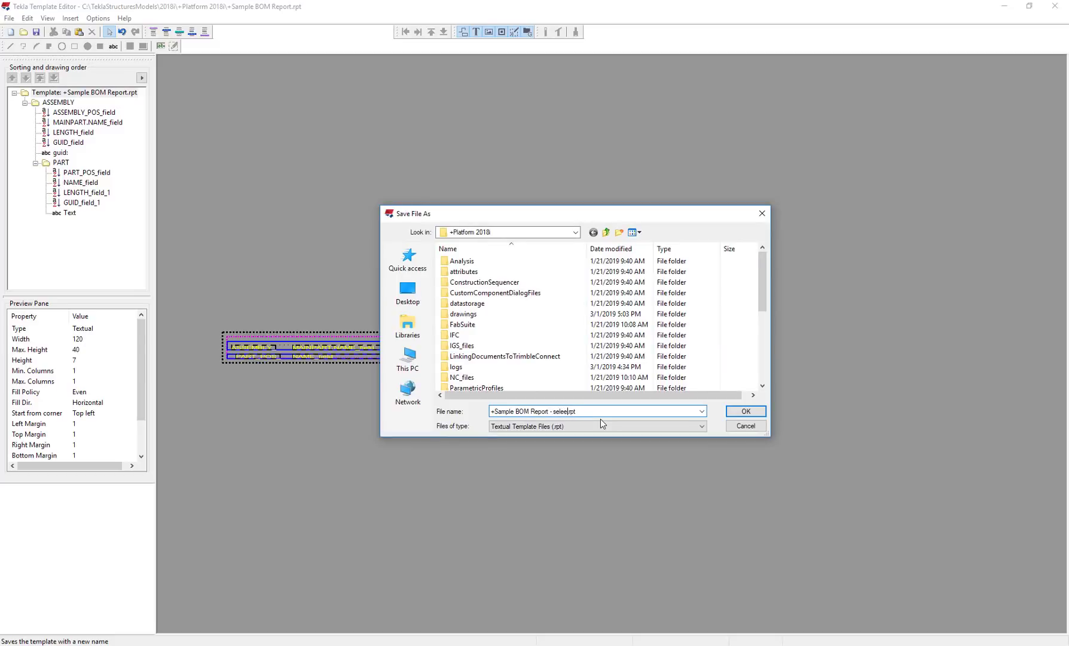
type("table")
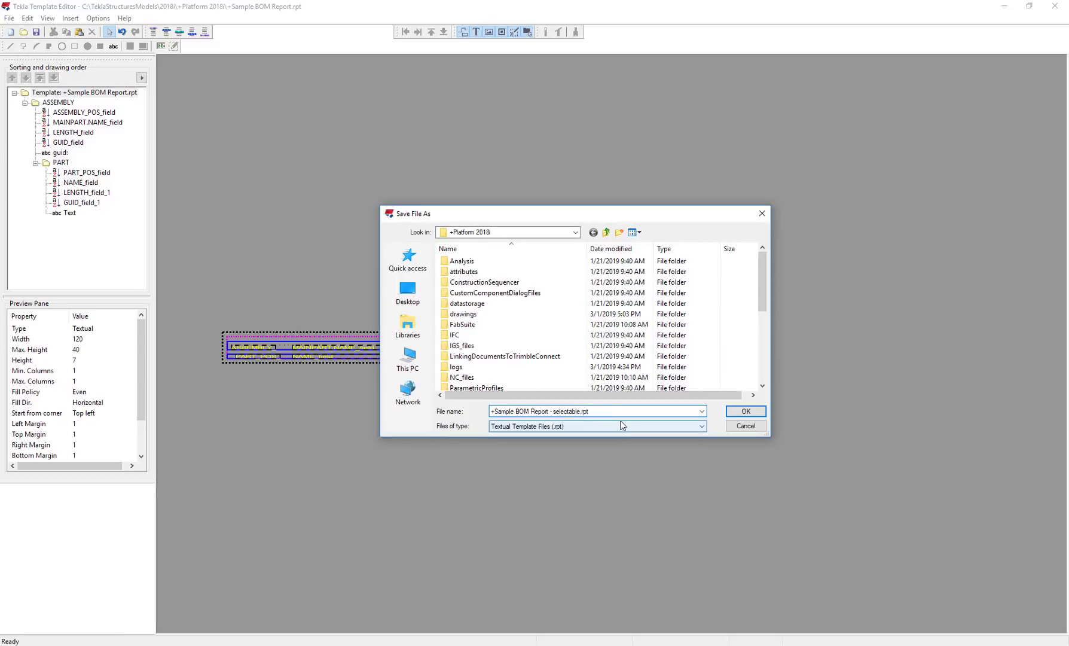
left_click(745, 412)
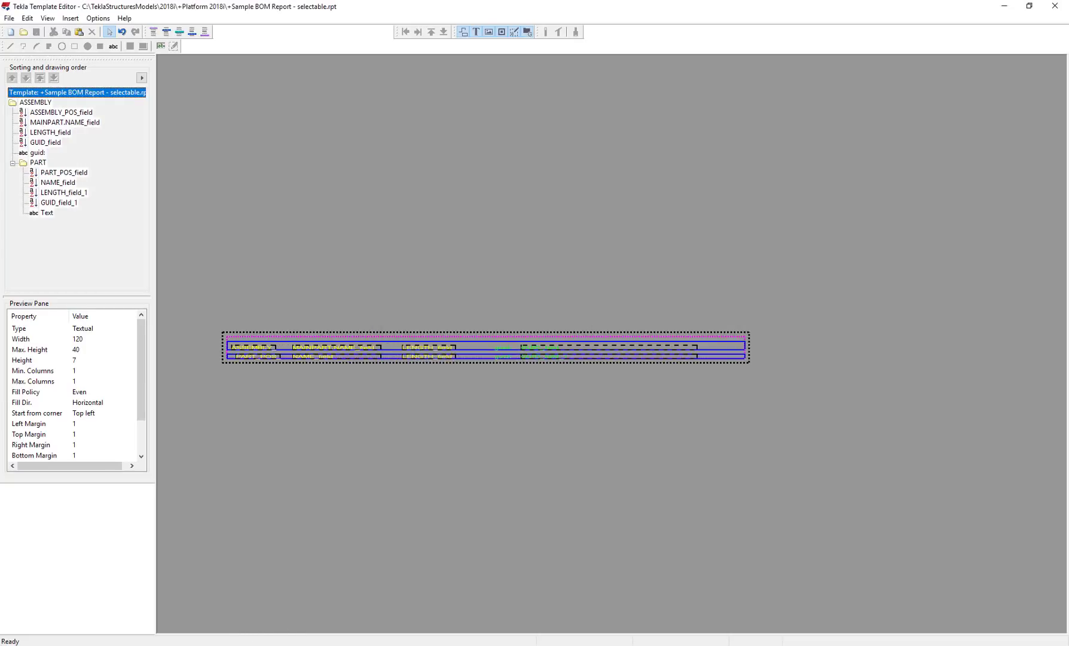
key("alt+Tab")
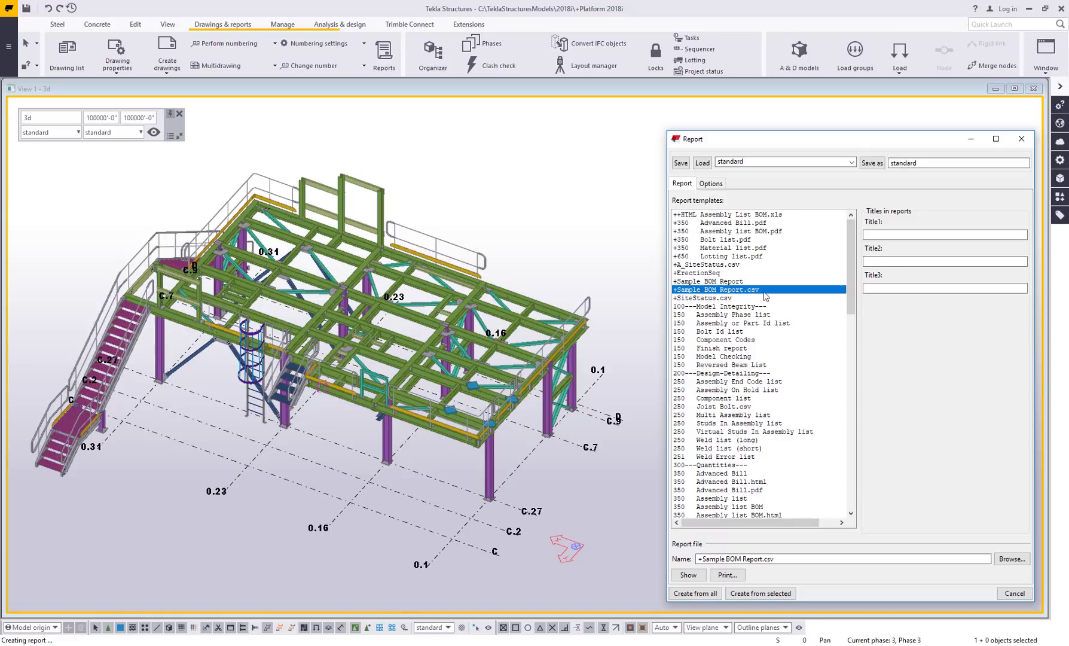
Step: Reopen the Report dialog and set Show report to On dialog
left_click(1026, 141)
left_click(384, 54)
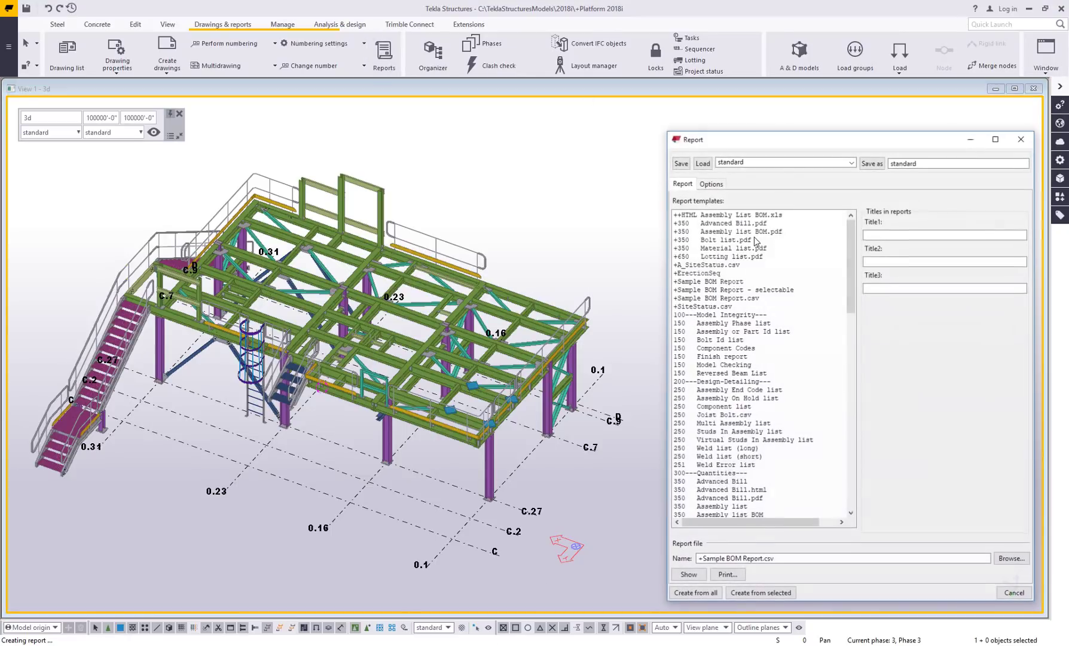
left_click(710, 184)
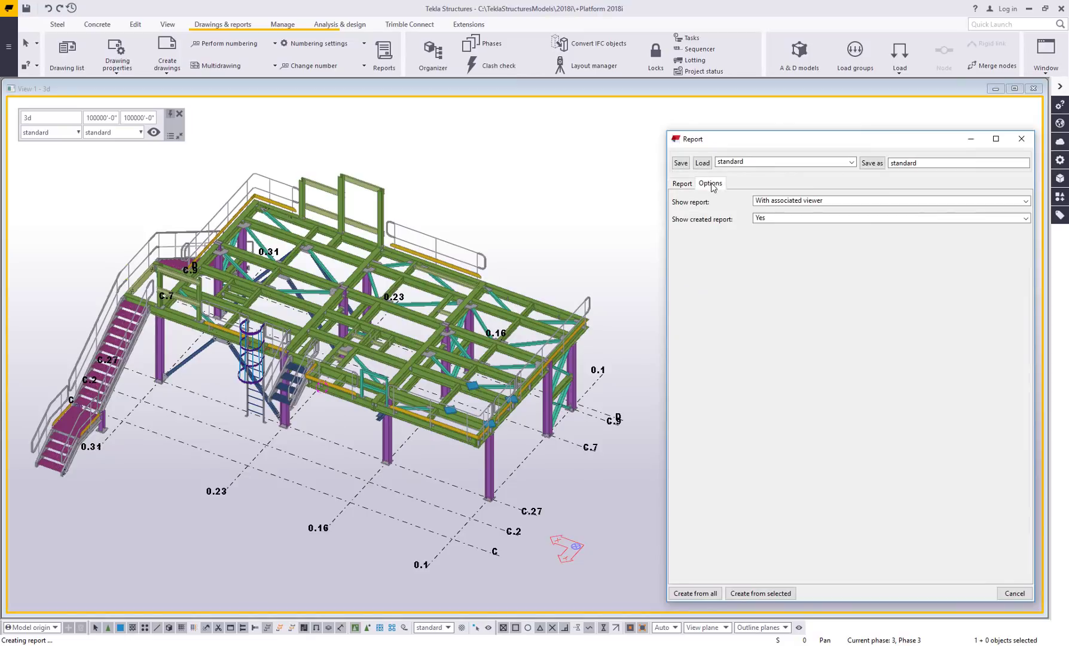
left_click(815, 206)
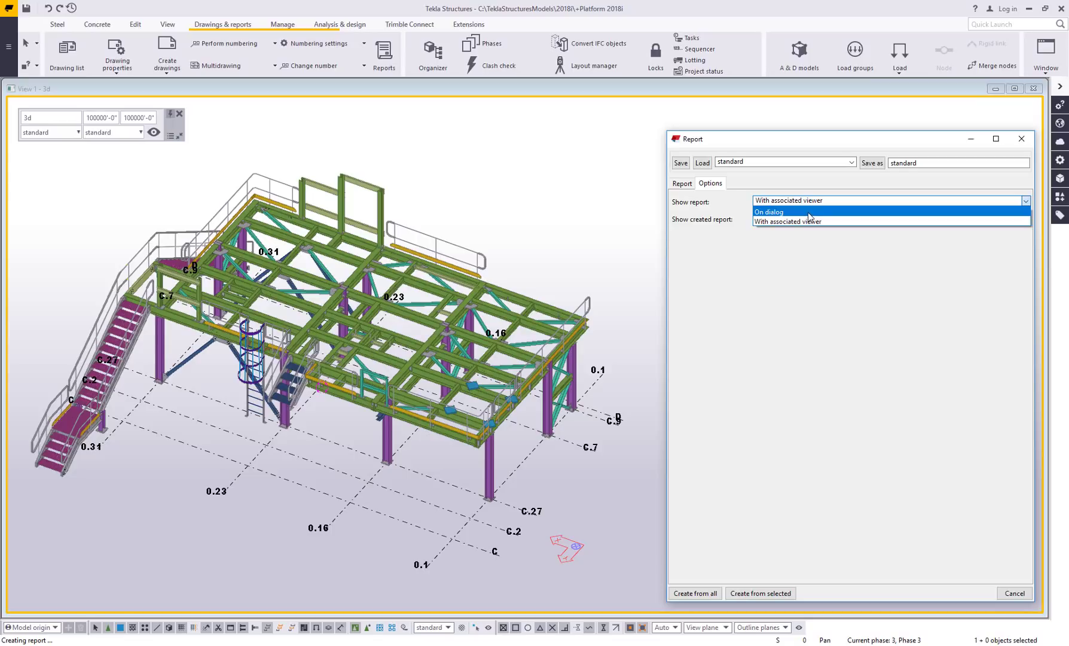
left_click(810, 216)
Step: Create the '+Sample BOM Report - selectable' report from the whole model
left_click(683, 183)
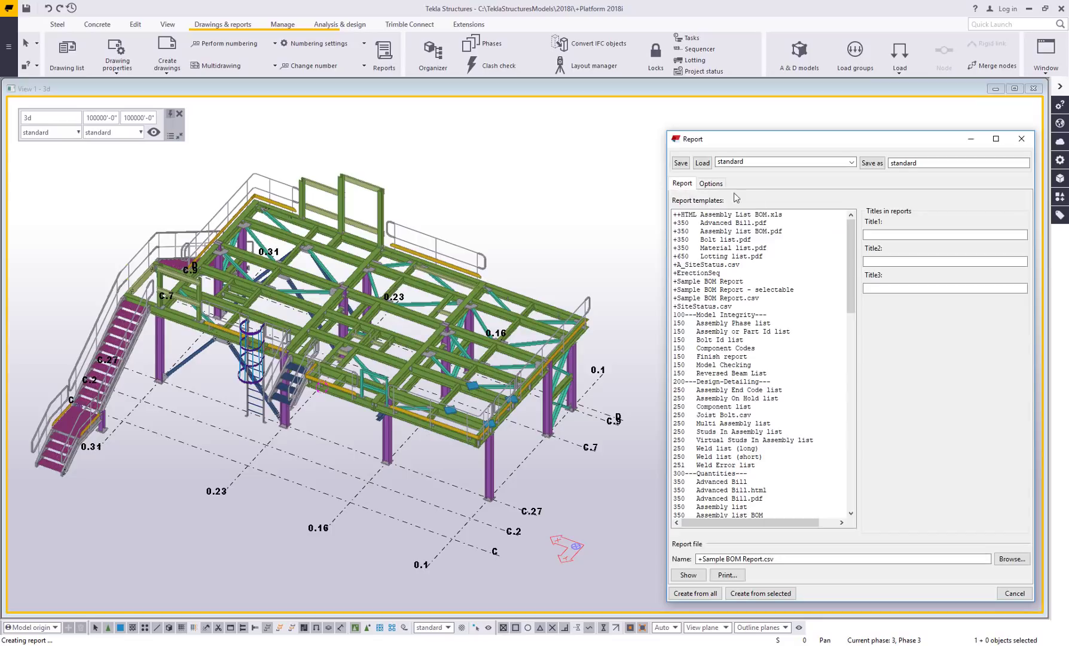
left_click(764, 290)
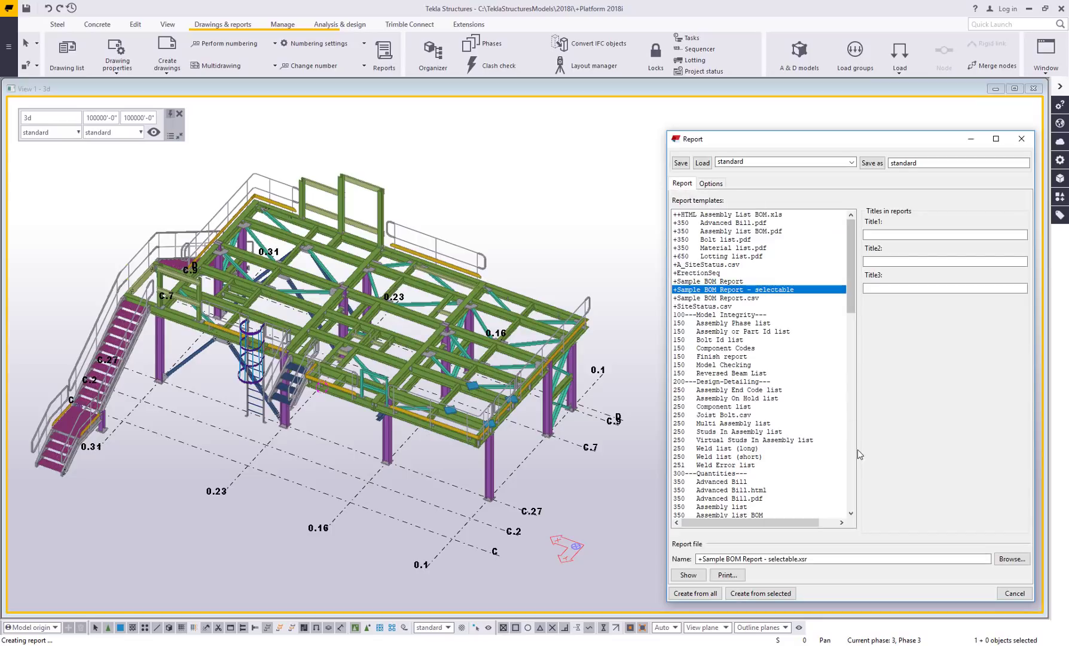
left_click(695, 593)
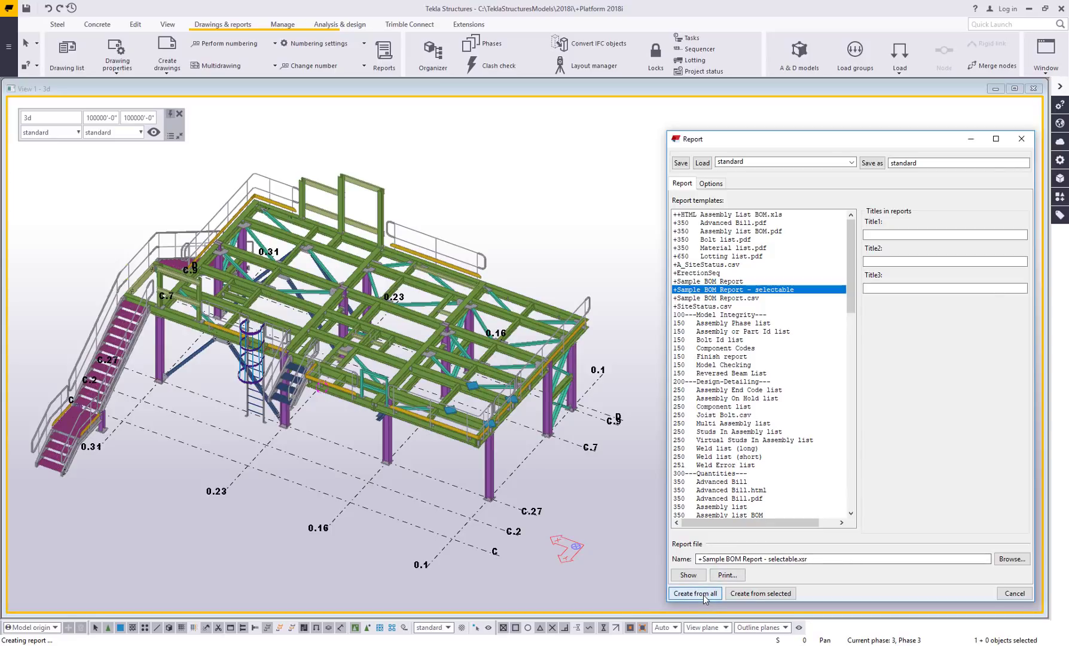
left_click_drag(687, 152, 747, 323)
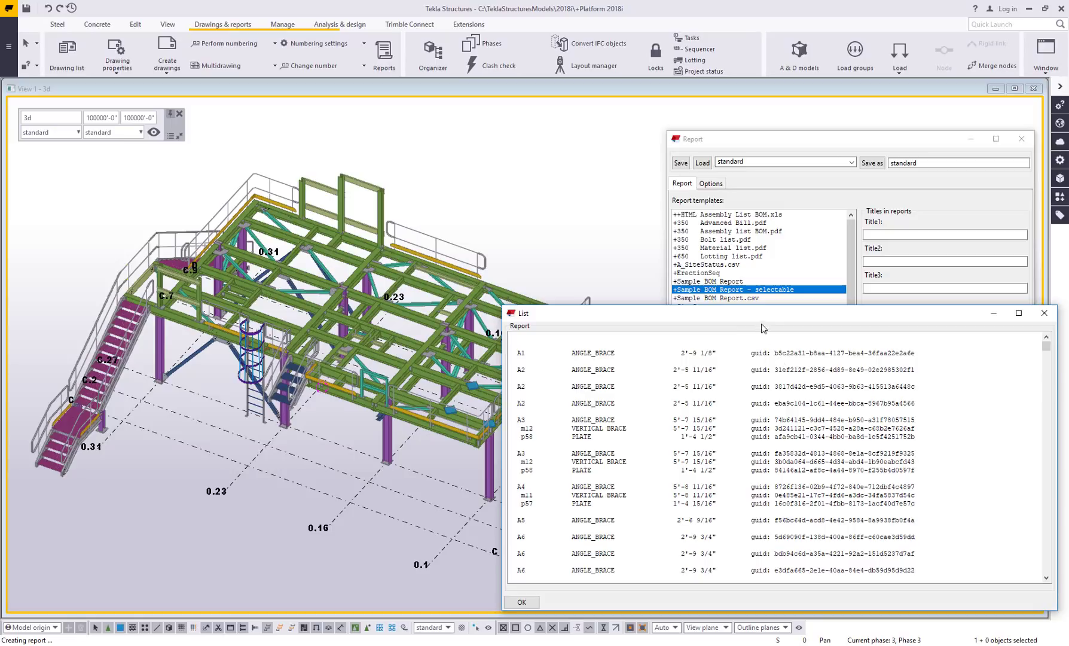
left_click(784, 354)
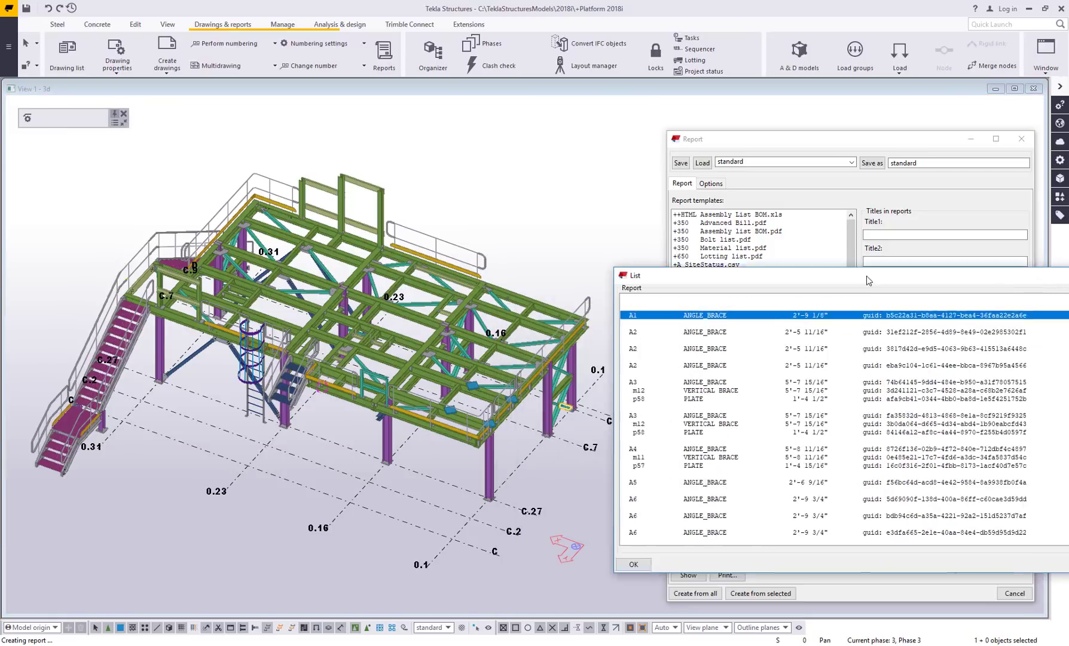
left_click_drag(752, 313, 870, 269)
left_click(875, 327)
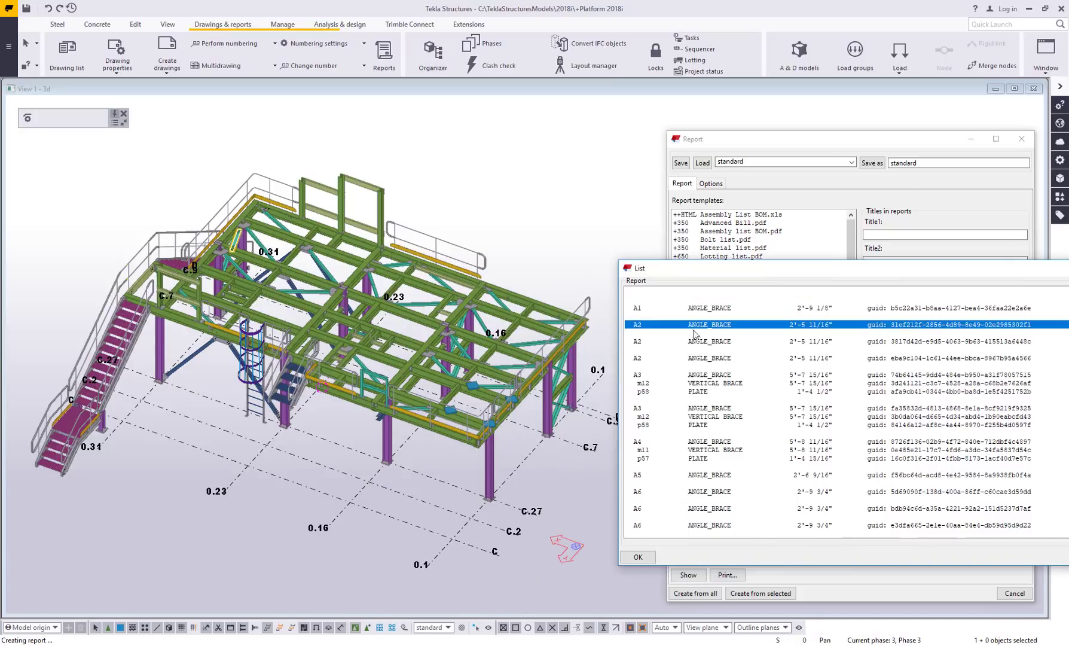
scroll(777, 398, "down", 10)
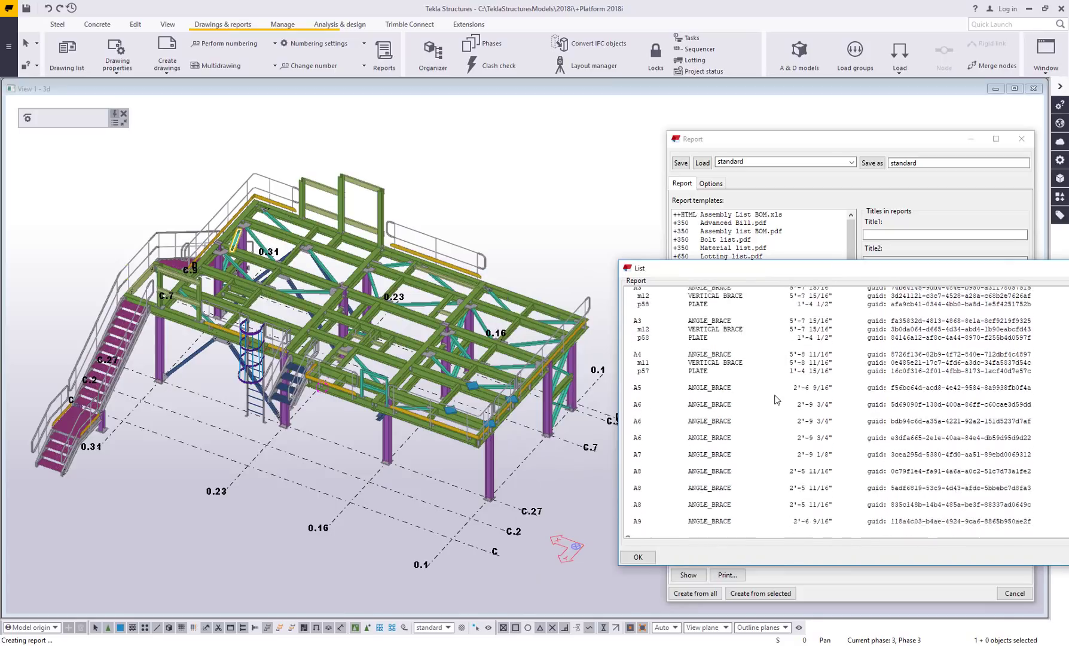
scroll(801, 417, "down", 12)
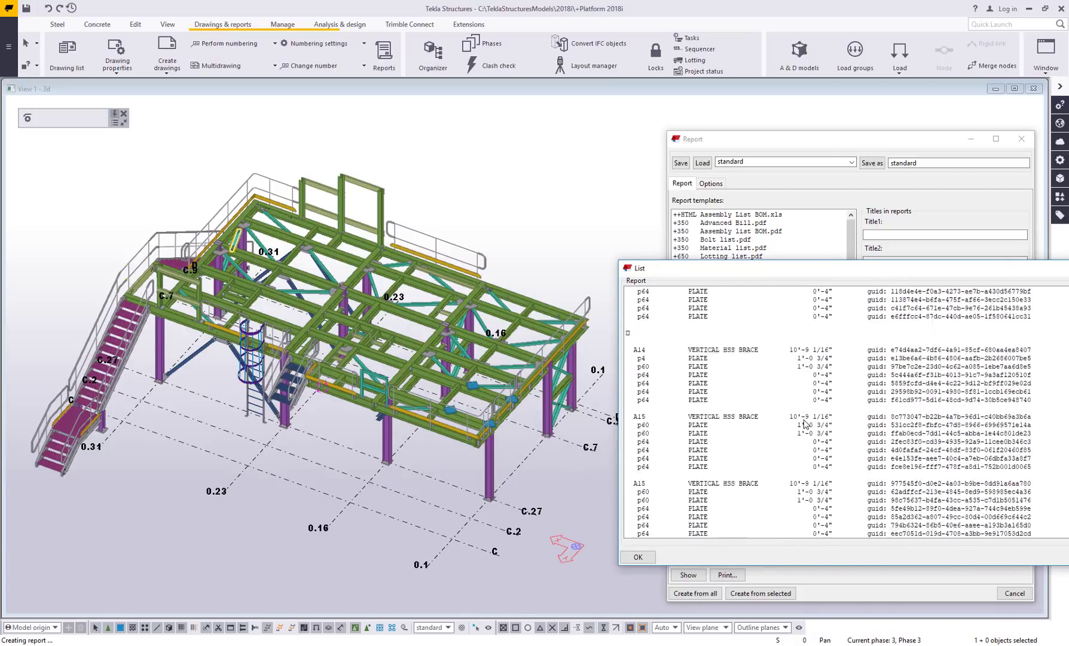
scroll(805, 424, "down", 5)
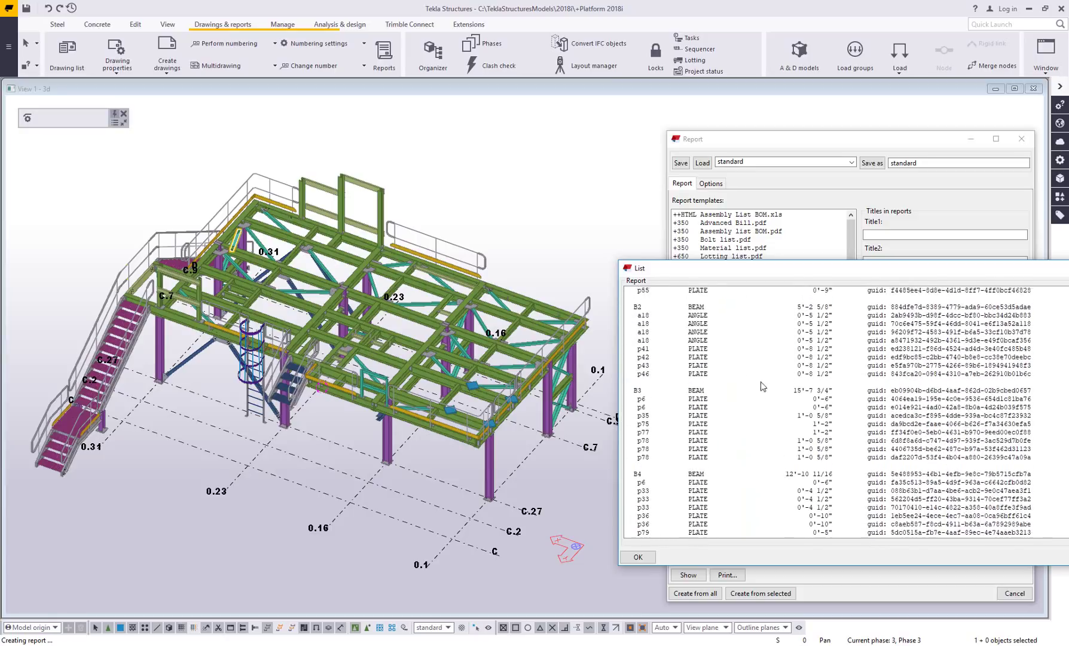
left_click(708, 342)
scroll(472, 377, "up", 6)
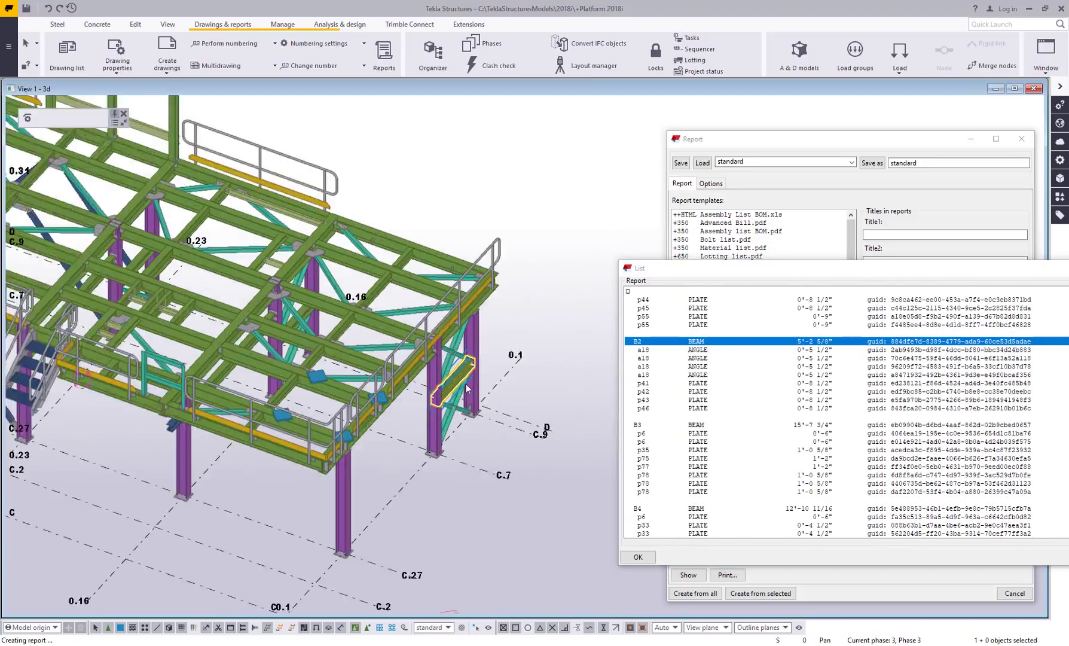
scroll(472, 376, "down", 8)
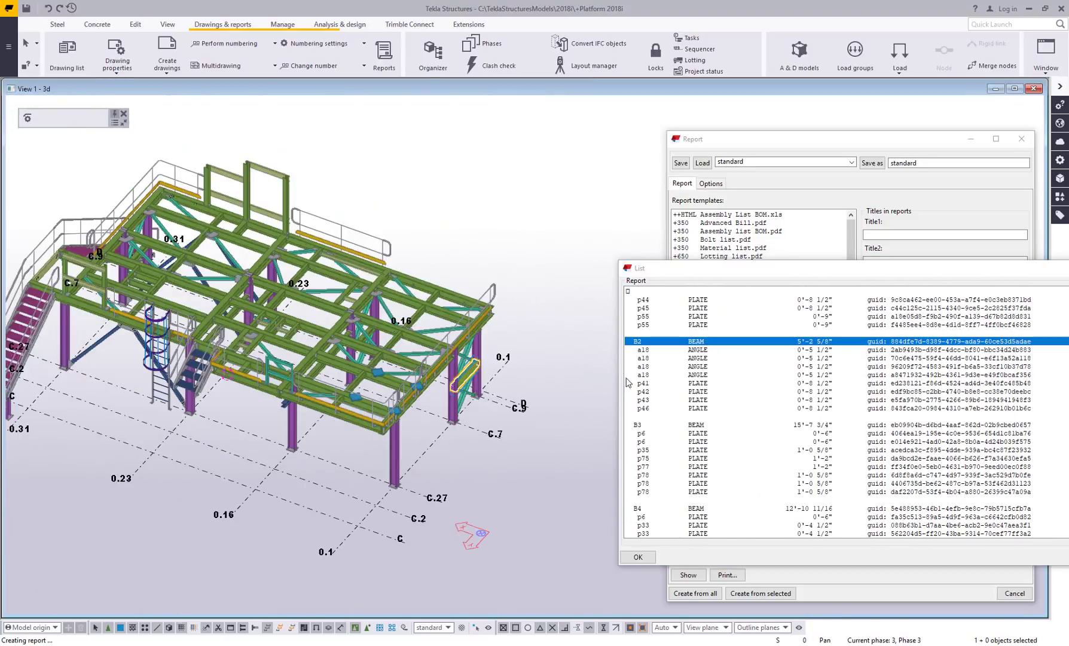
left_click(675, 426)
scroll(578, 384, "up", 5)
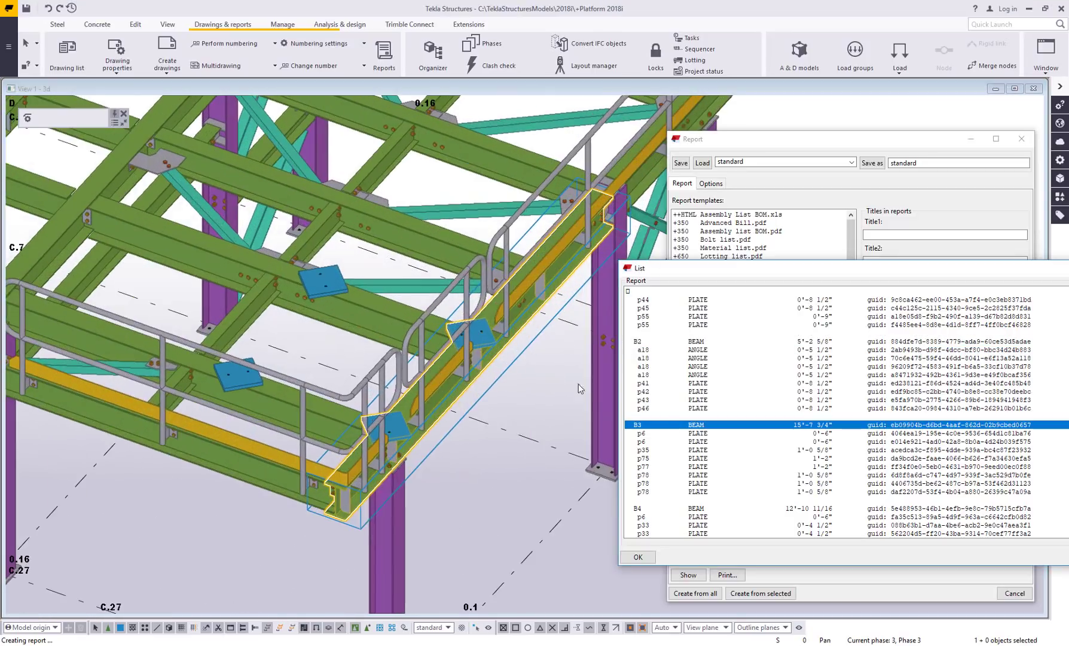
scroll(584, 387, "down", 5)
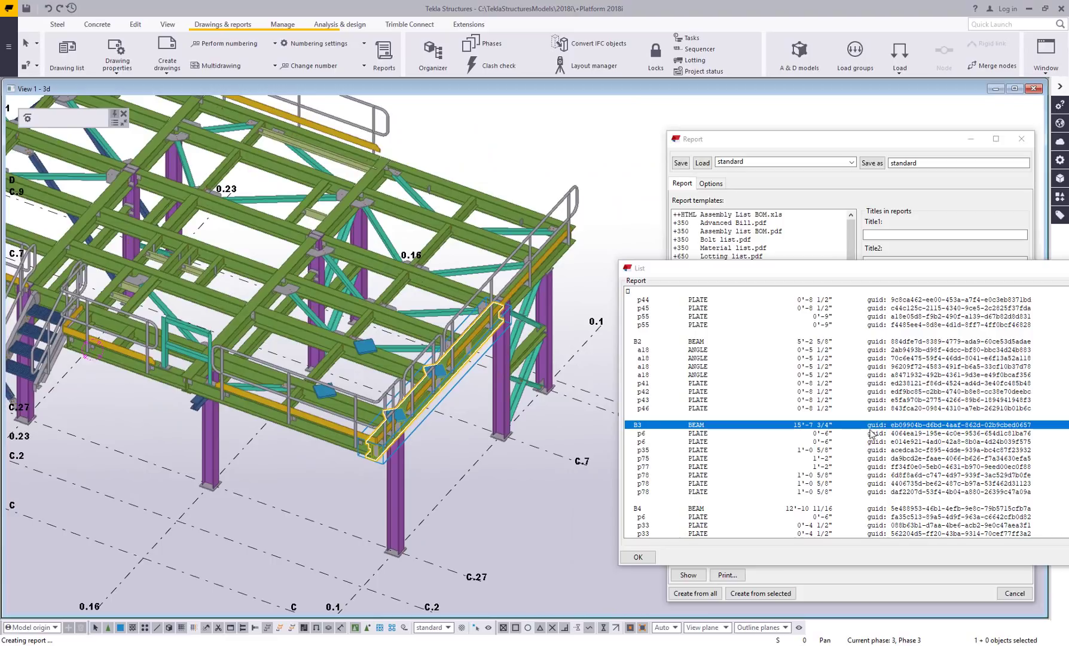
scroll(857, 472, "up", 2)
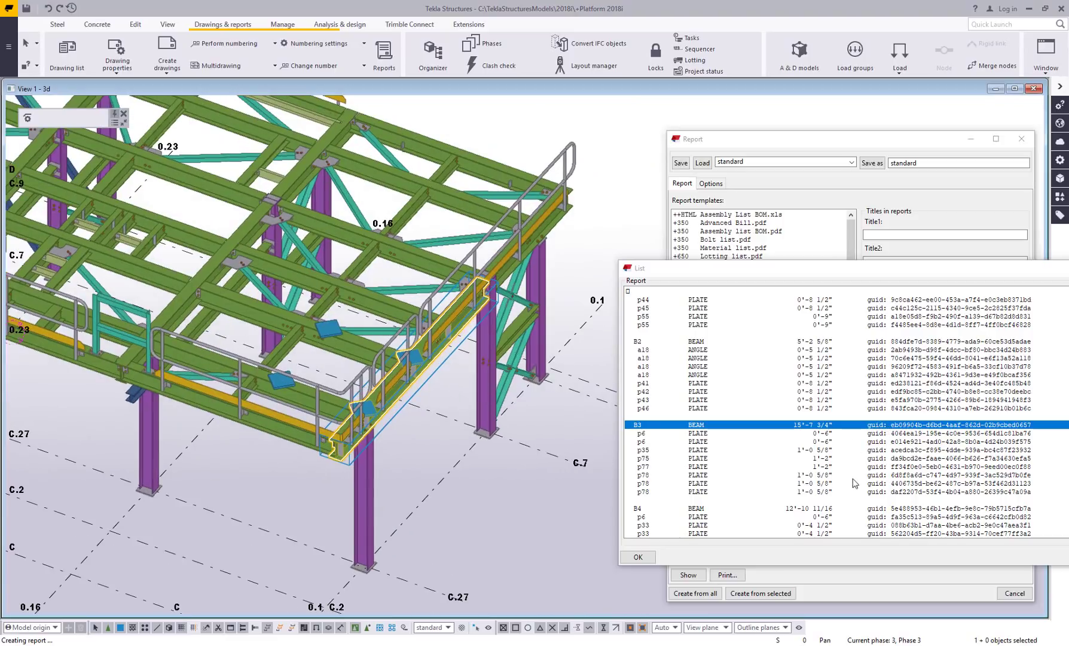
left_click(823, 443)
scroll(213, 425, "up", 6)
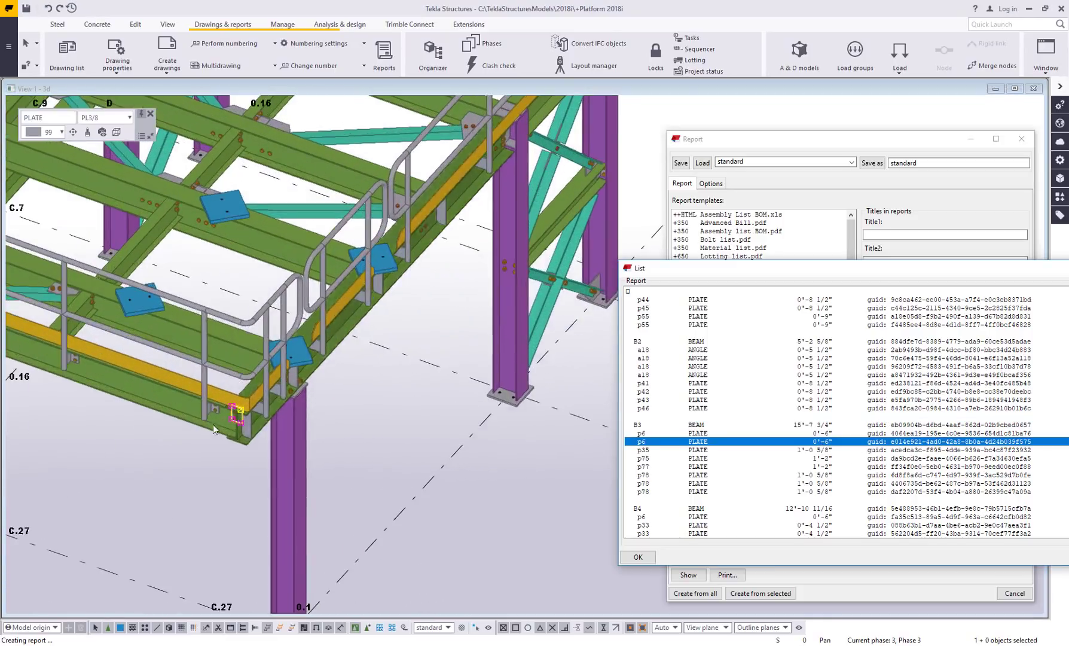
left_click(693, 450)
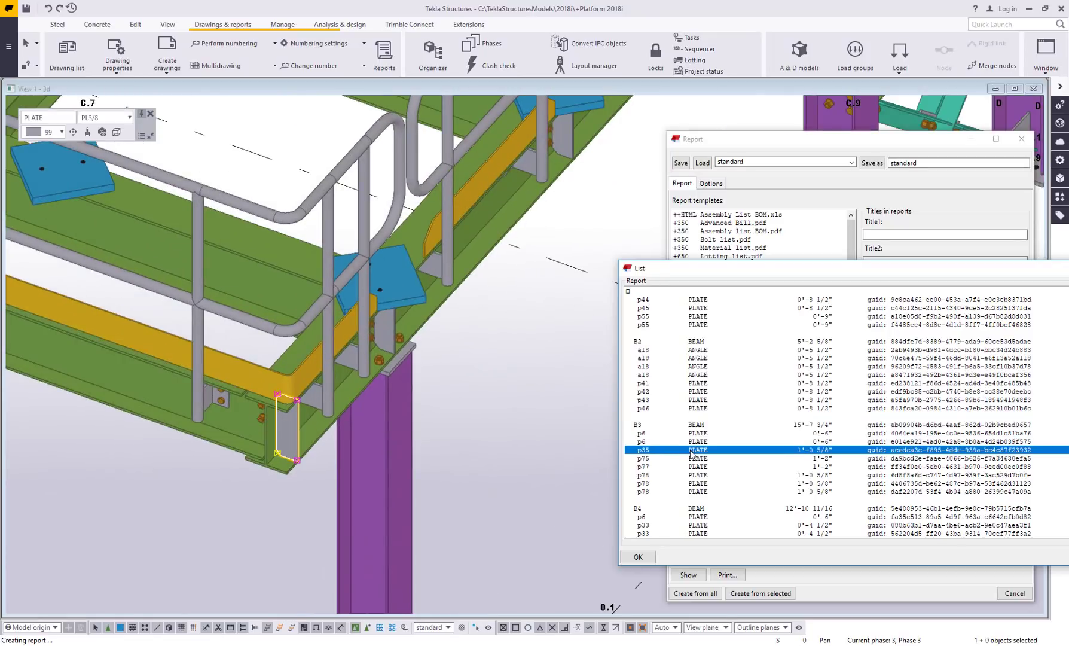
left_click(694, 459)
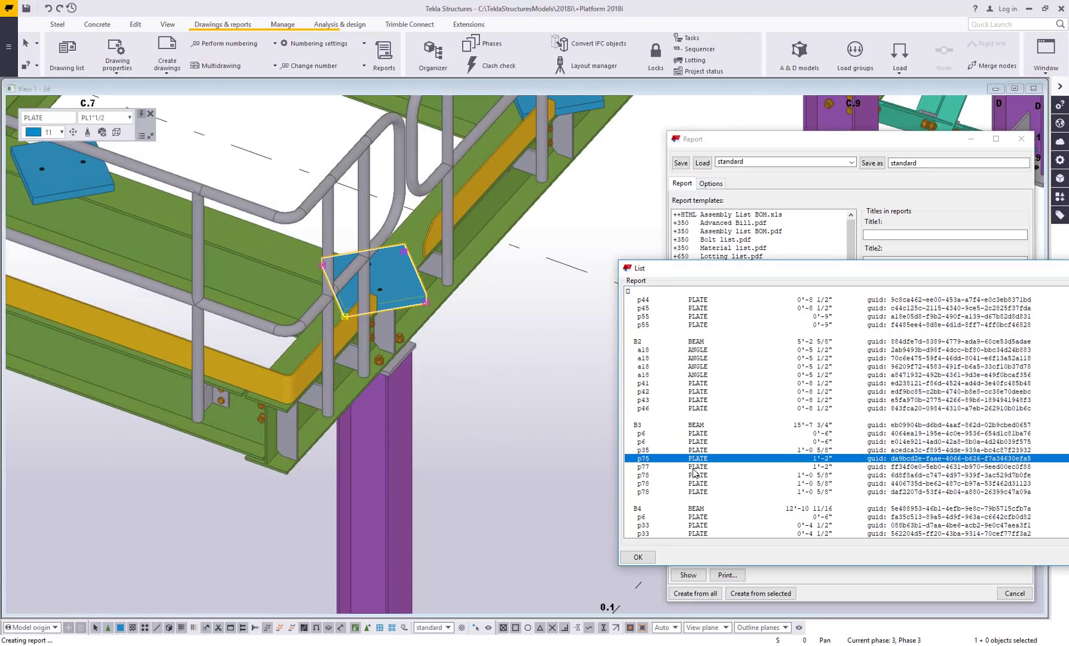
left_click(692, 467)
scroll(311, 431, "down", 5)
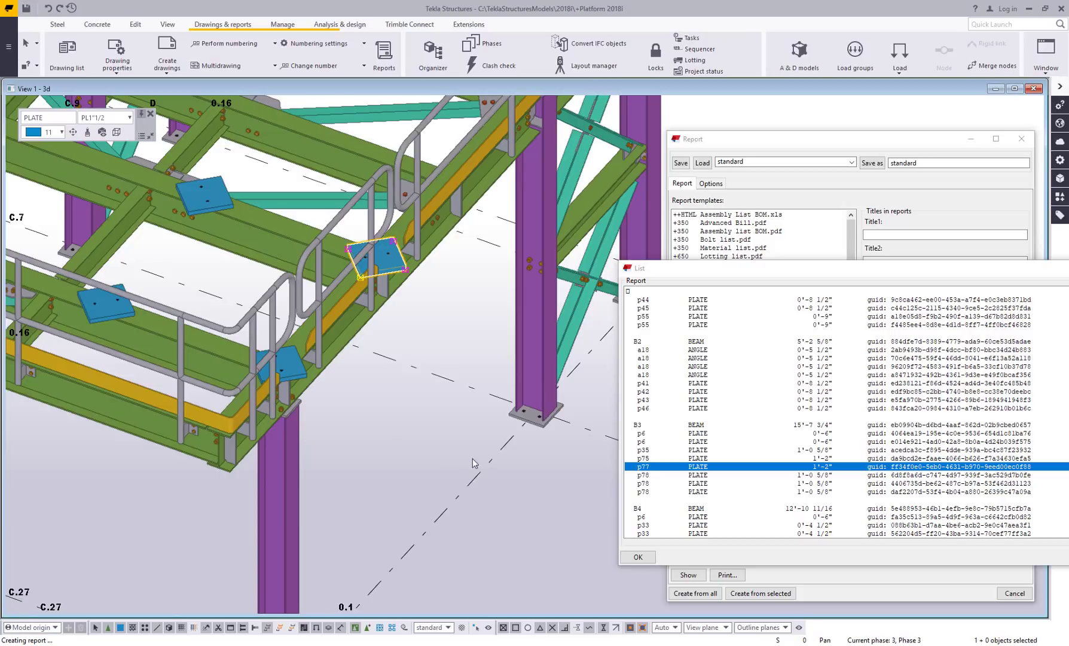
scroll(448, 451, "down", 6)
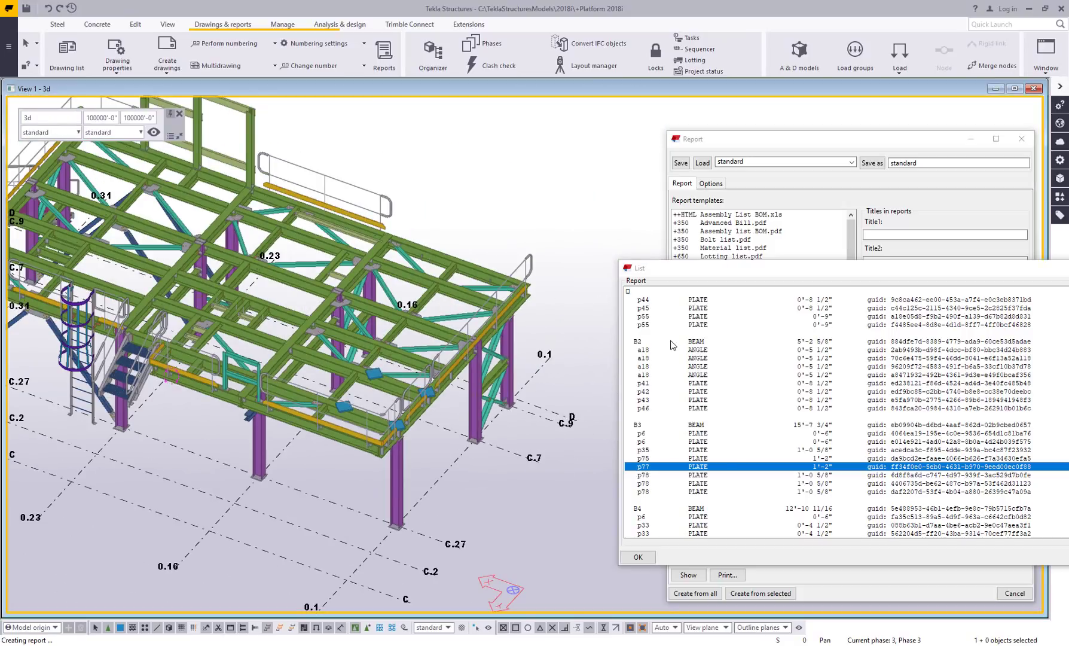
left_click(688, 343)
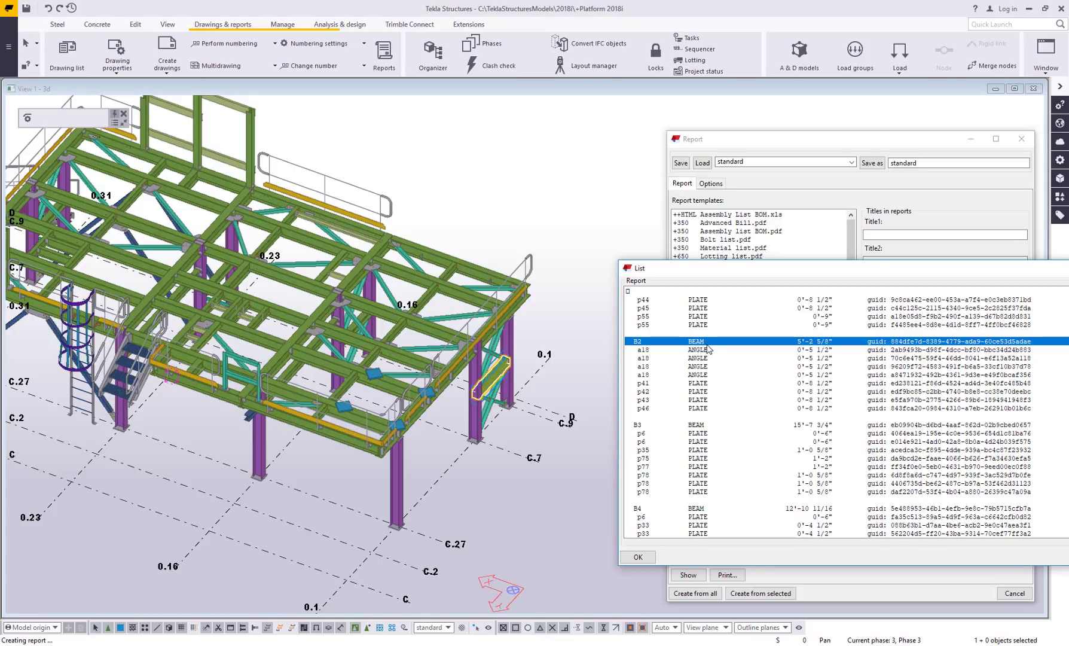
double_click(698, 345)
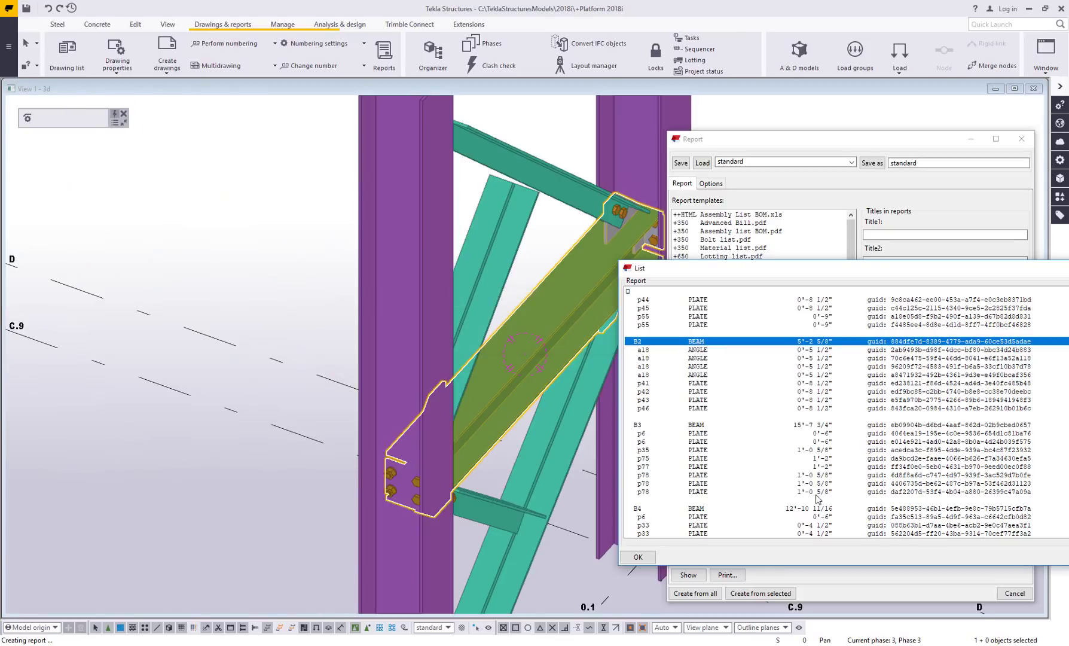
double_click(702, 426)
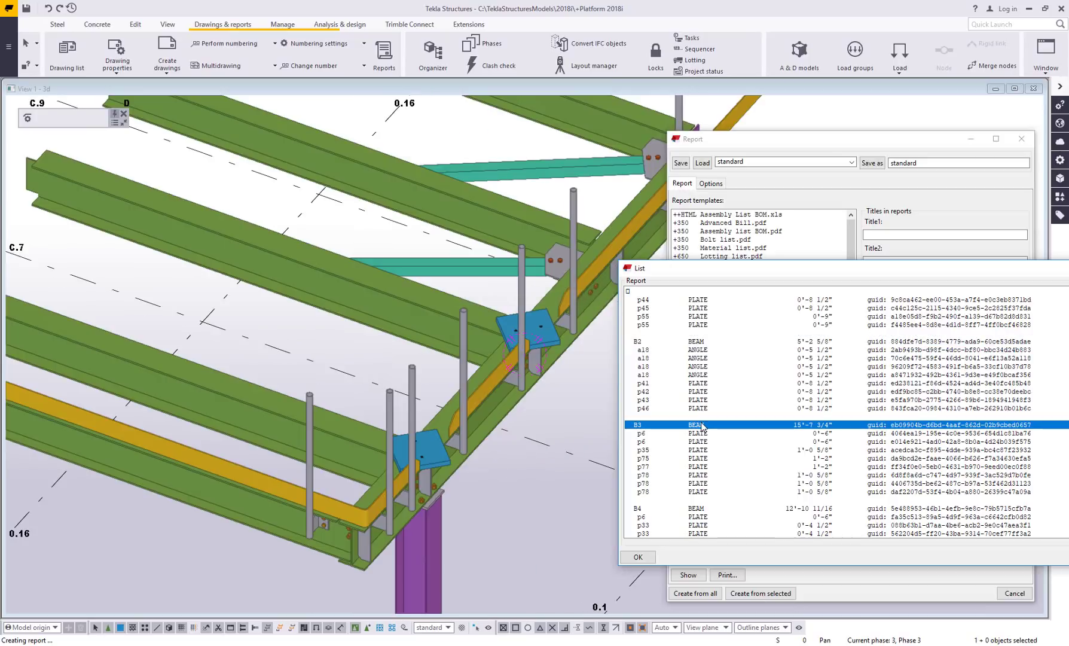
scroll(455, 251, "down", 10)
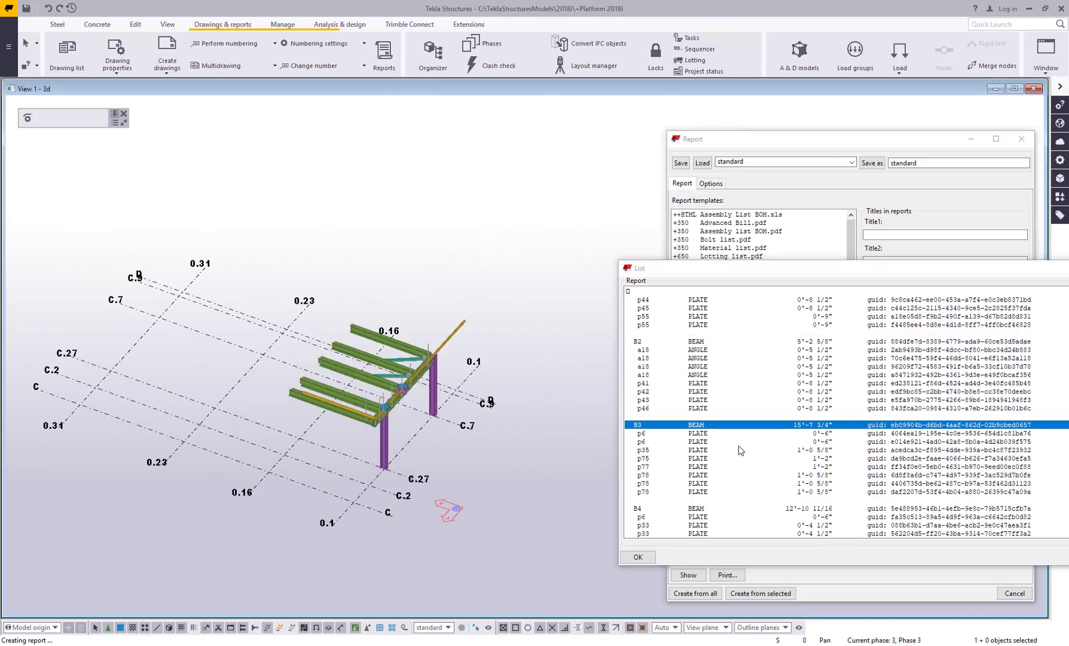
left_click(689, 458)
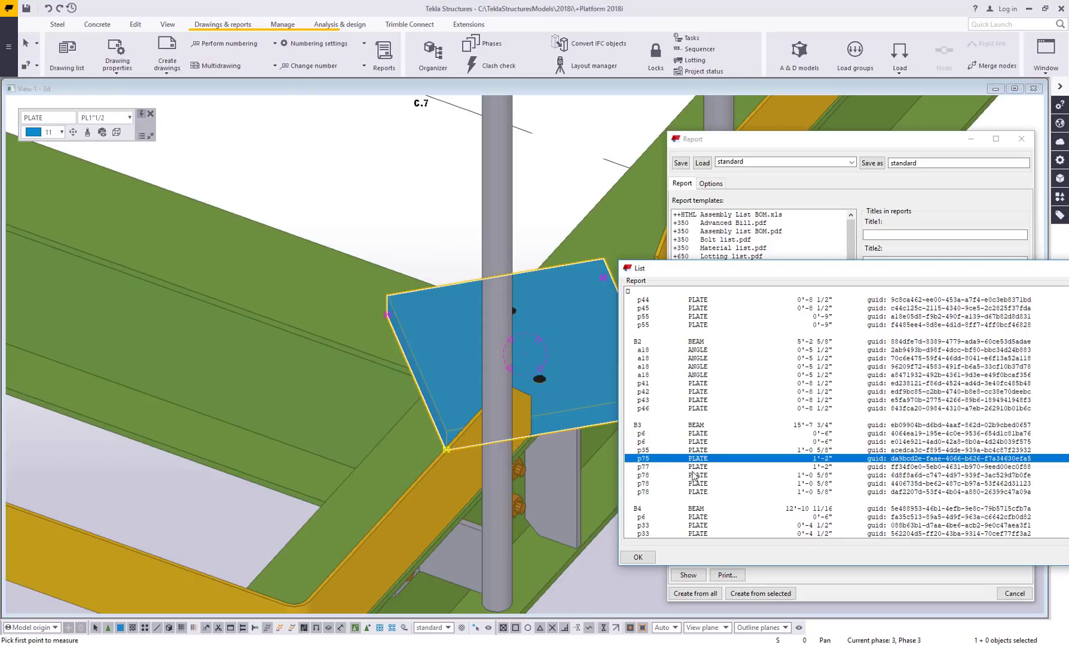
double_click(694, 476)
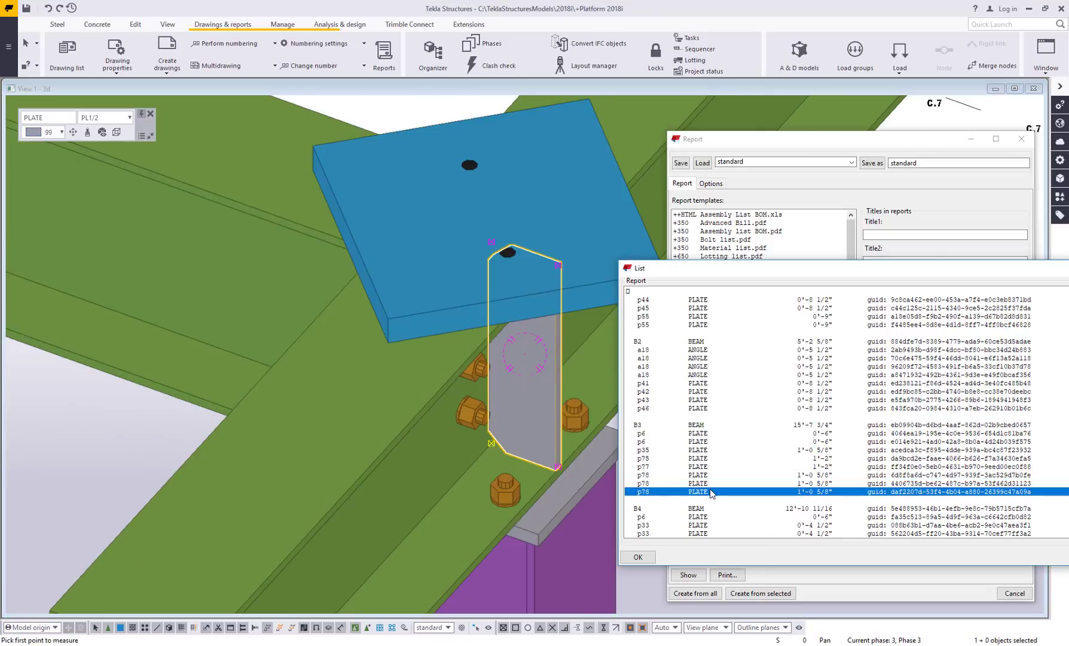
double_click(713, 492)
scroll(509, 429, "down", 10)
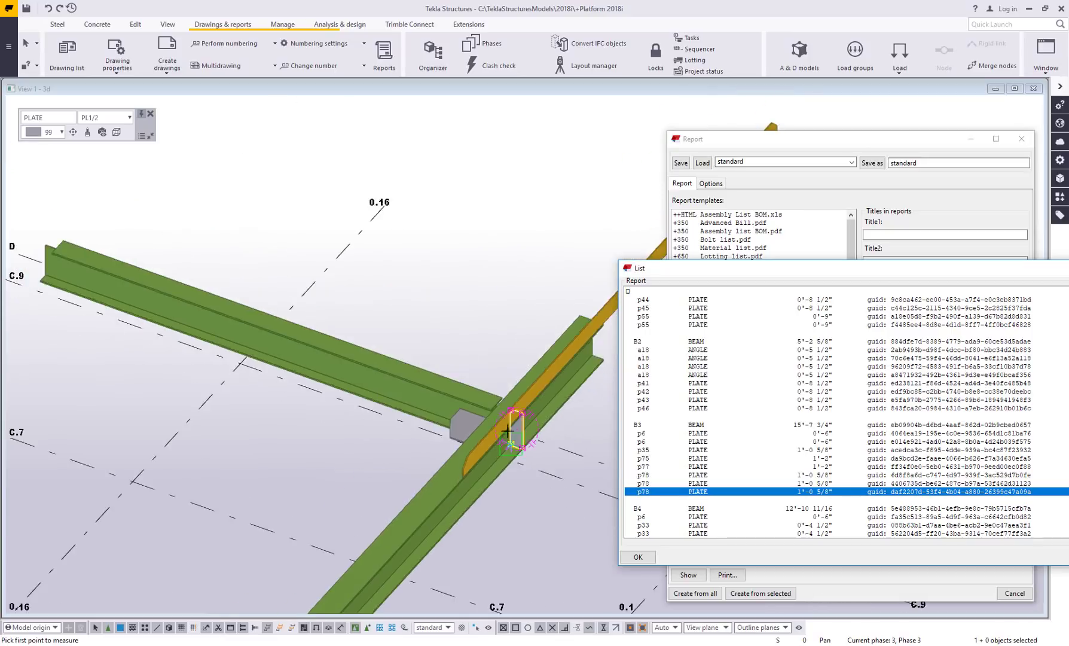
scroll(465, 360, "down", 3)
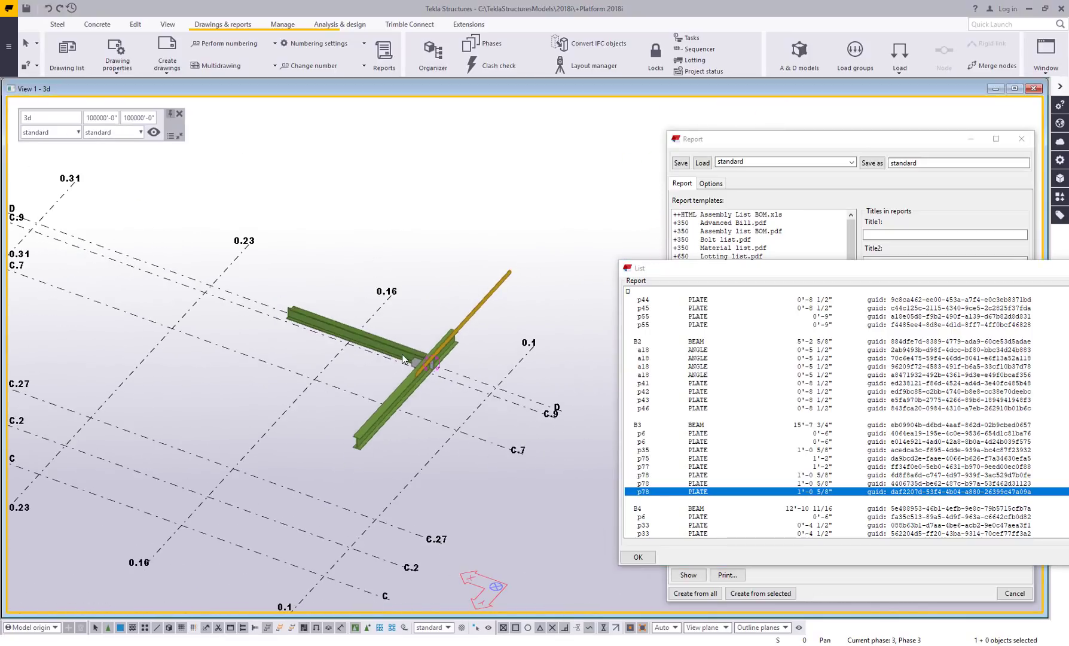
Step: Fit the 3D view's work area to the entire model and zoom in
right_click(349, 209)
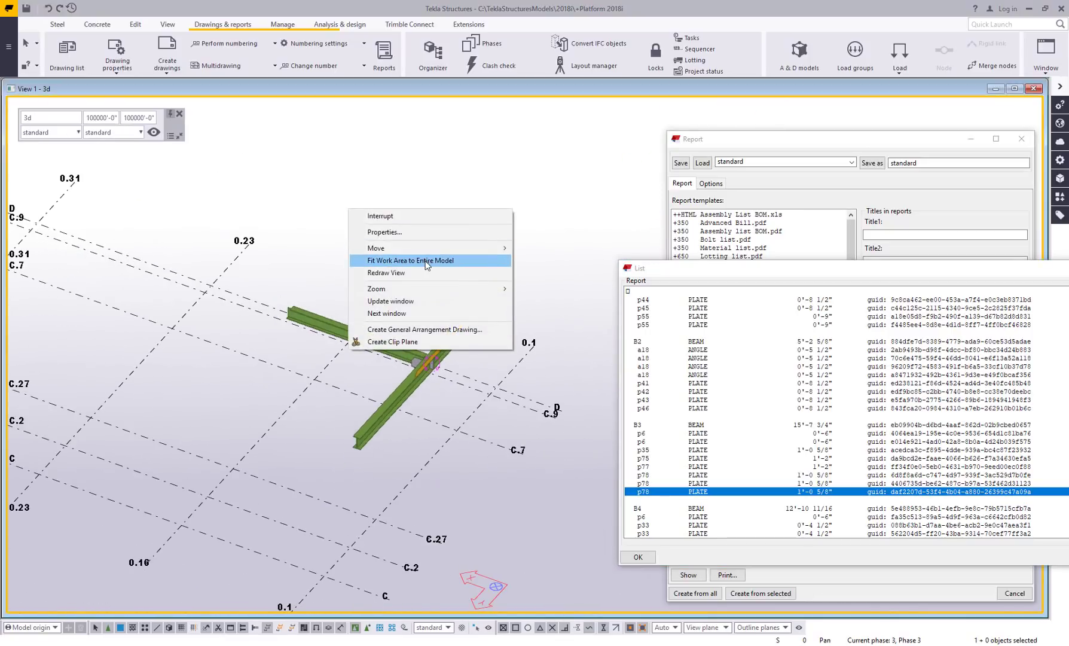
left_click(427, 261)
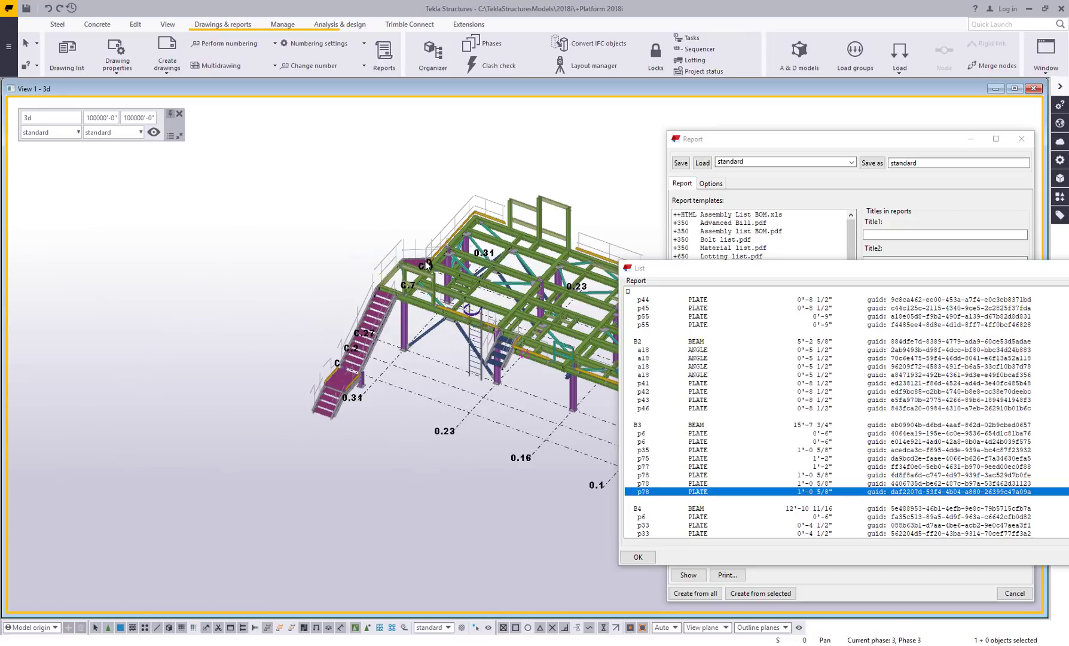
scroll(487, 360, "up", 3)
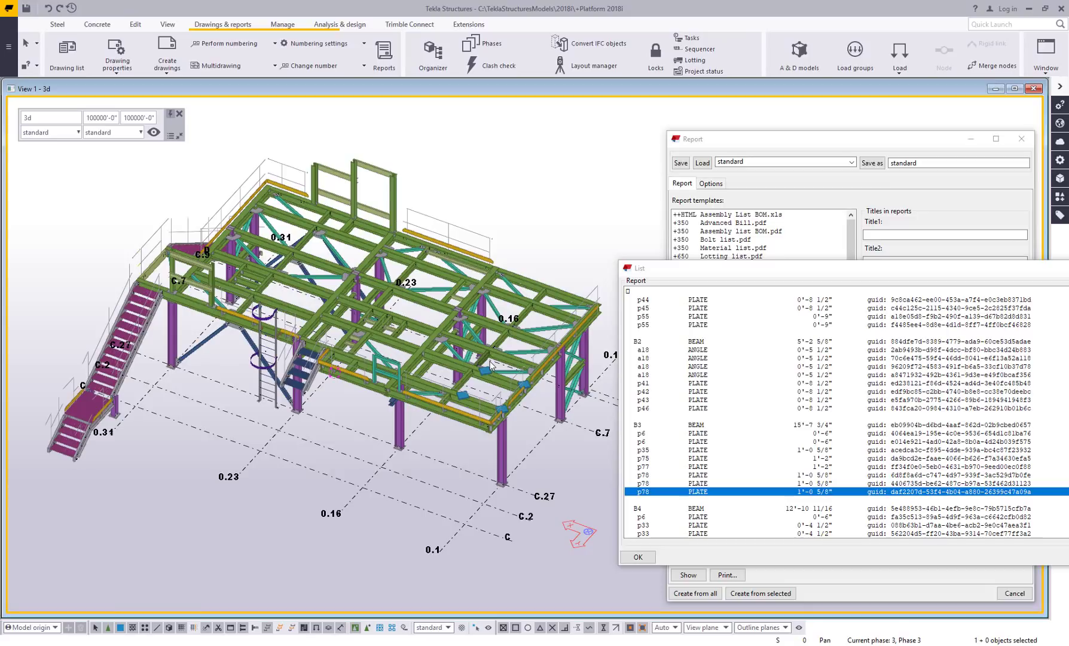
Step: Close the report list, select the '+650 Lotting list.pdf' template, and switch to Template Editor
left_click(638, 557)
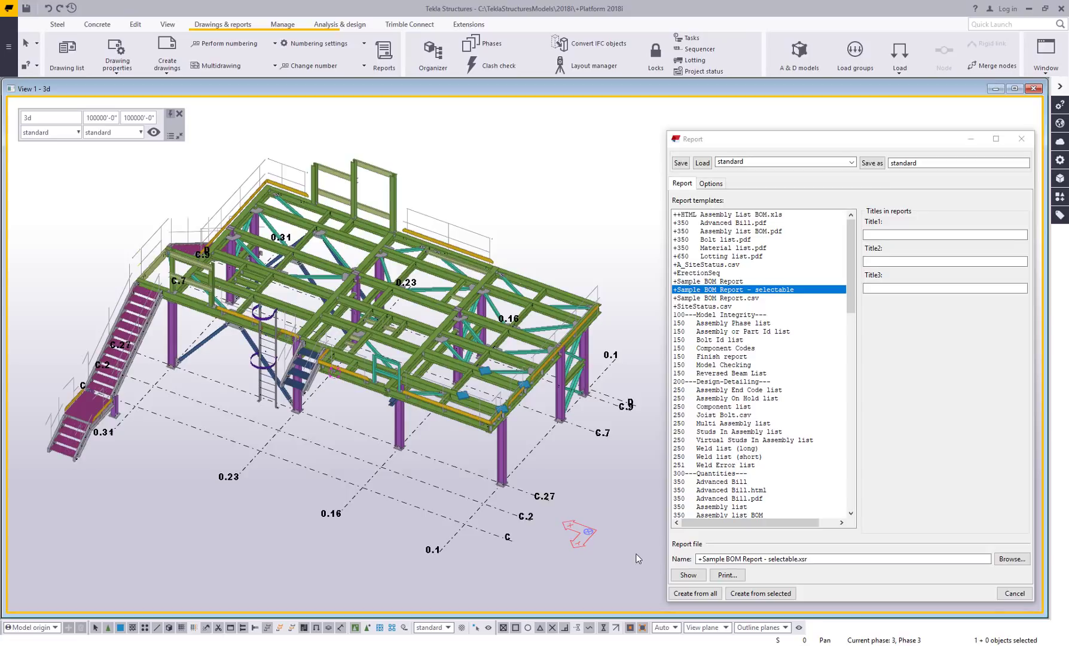
left_click(763, 256)
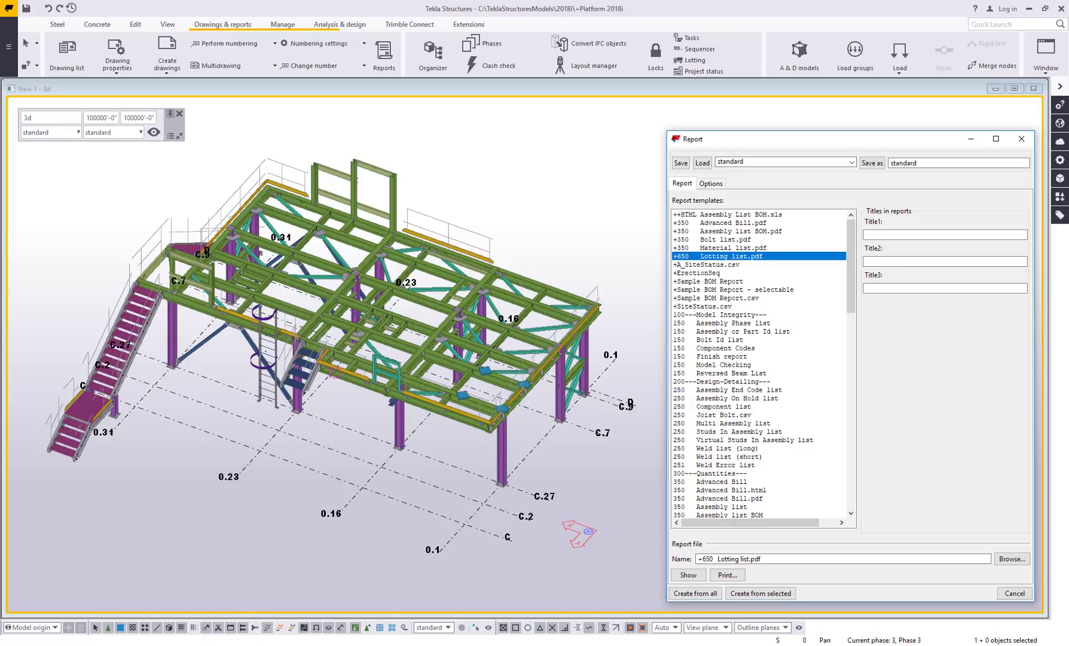
mouse_move(235, 620)
left_click(288, 619)
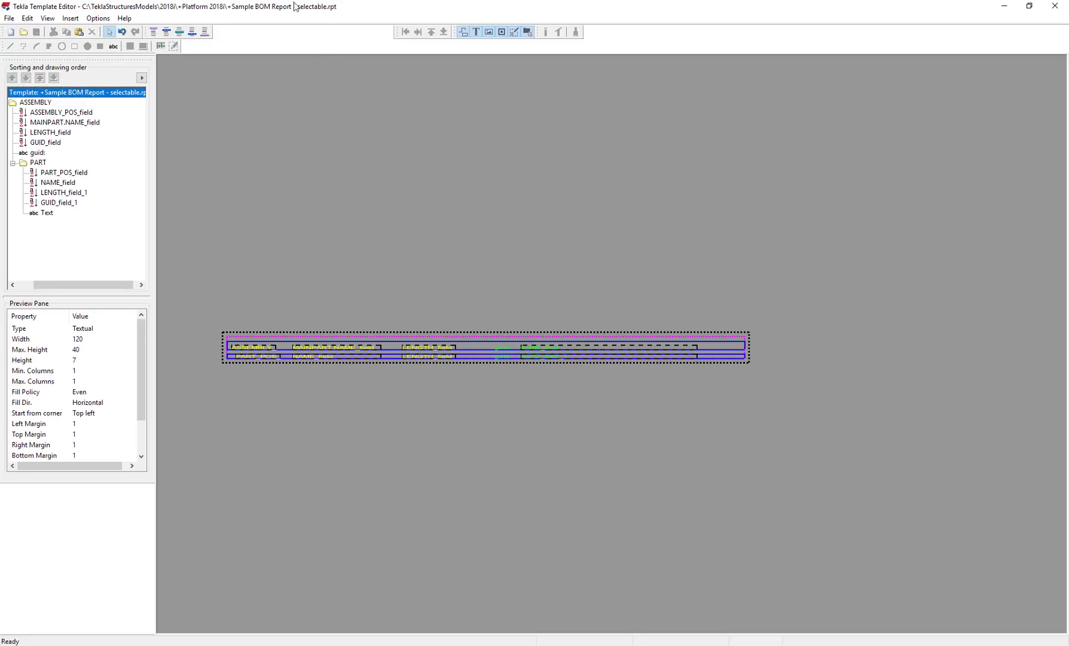
Step: Load the original '+Sample BOM Report.rpt' template into the editor
double_click(248, 5)
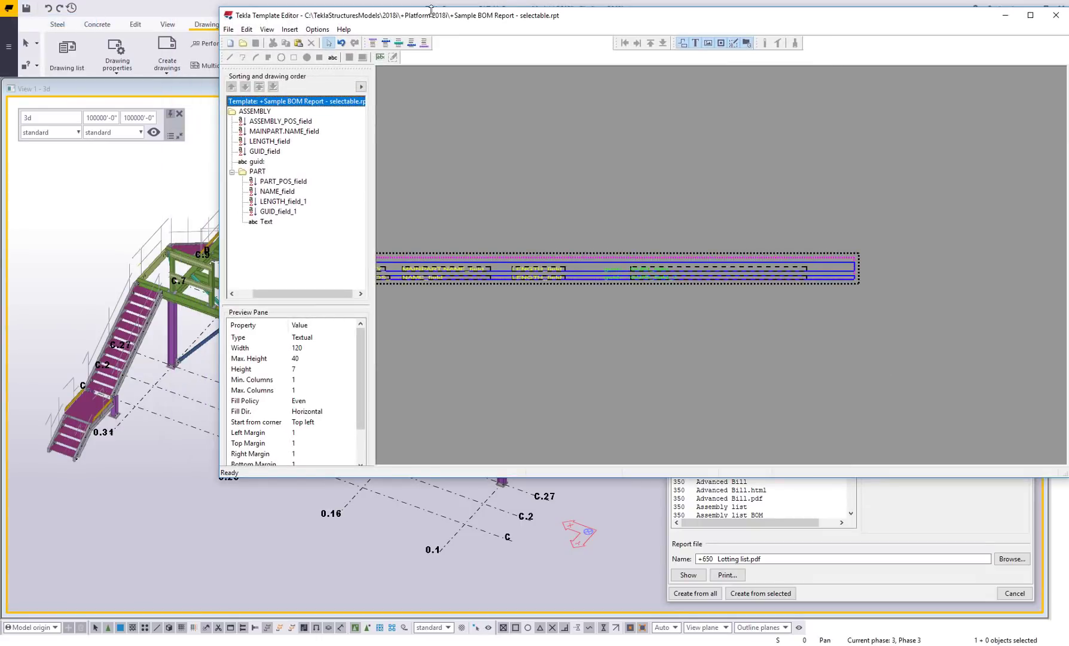
double_click(395, 24)
left_click(9, 18)
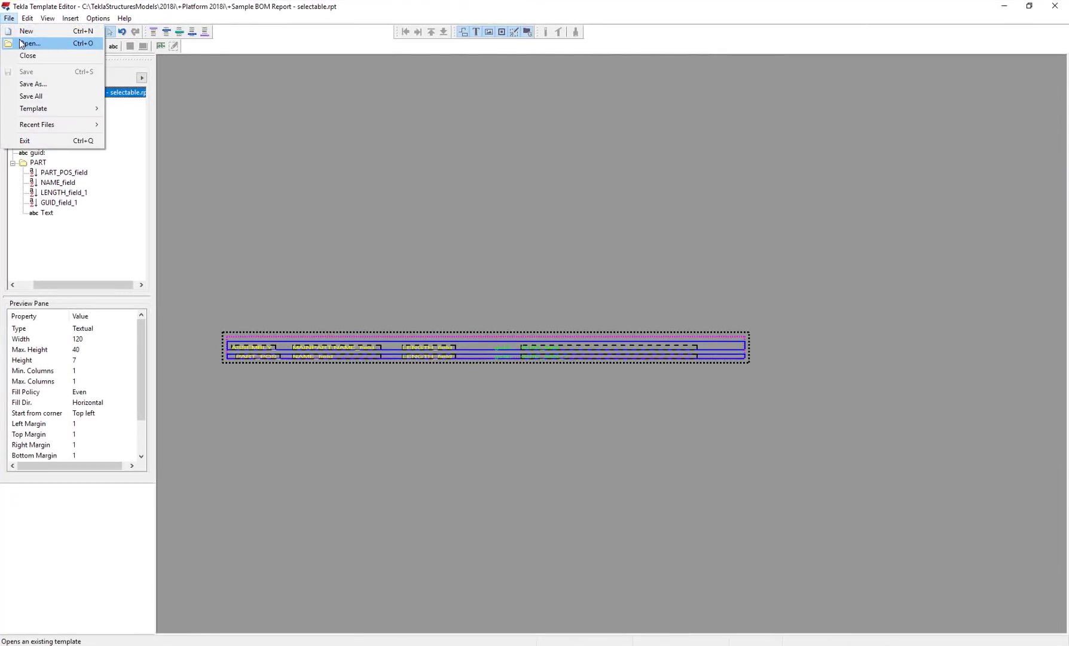
left_click(20, 42)
scroll(539, 353, "down", 5)
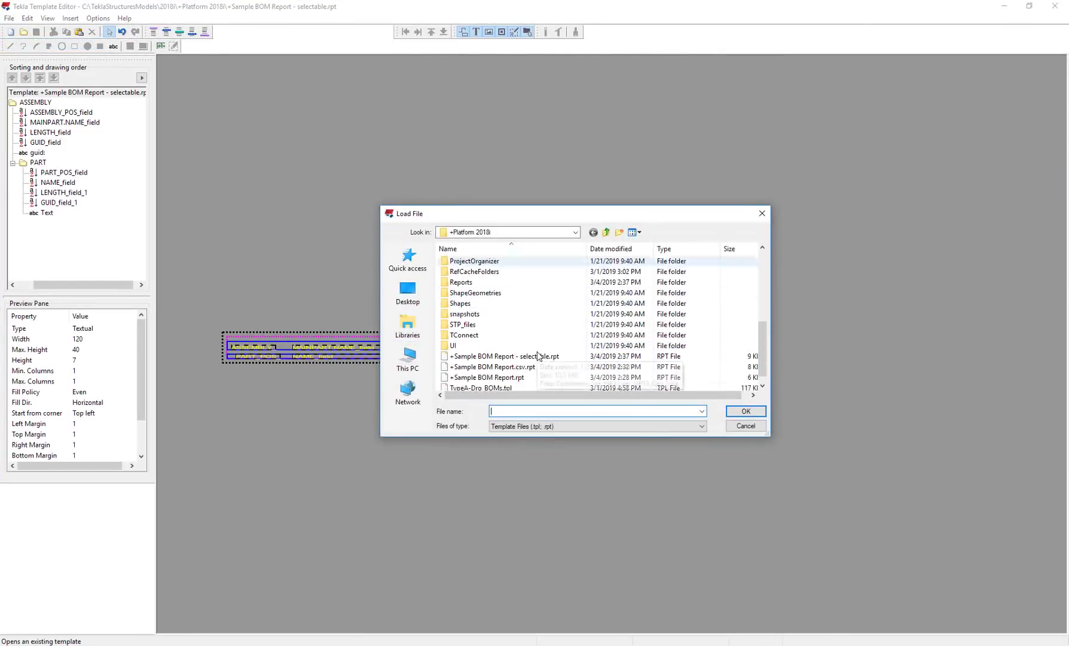
left_click(499, 366)
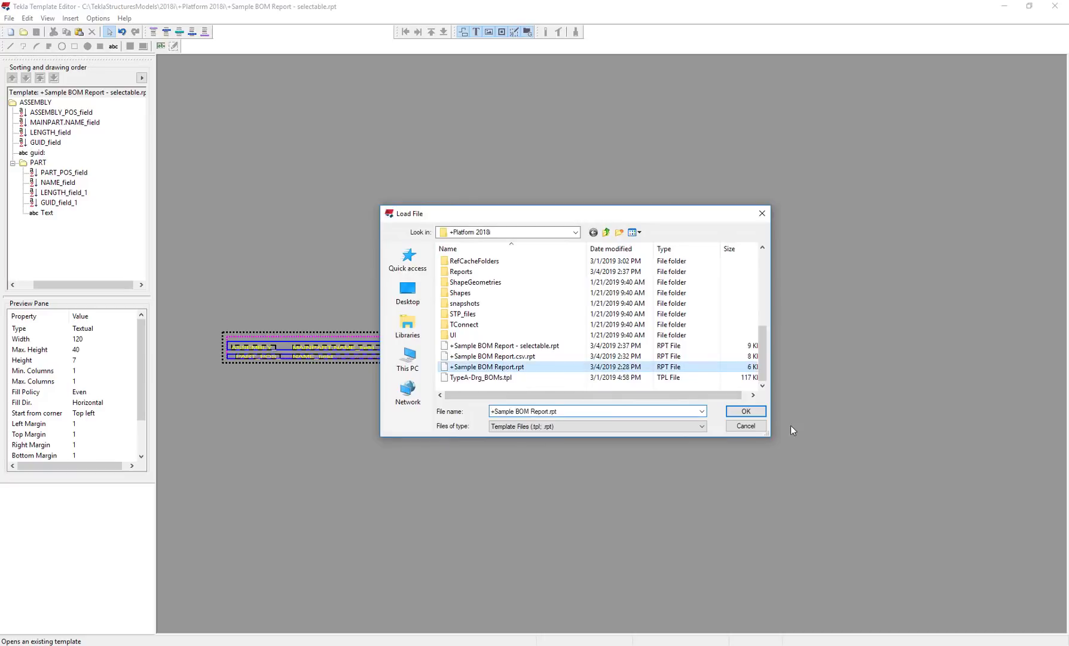
left_click(746, 411)
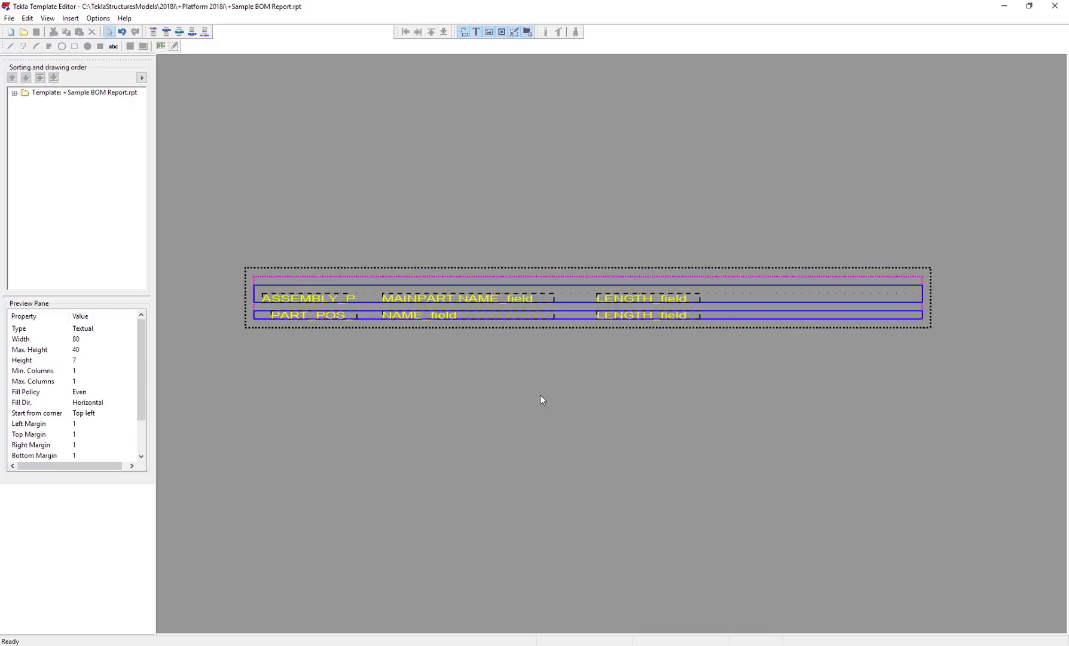
Step: Change the template type to Graphical template and confirm the conversion
left_click(8, 18)
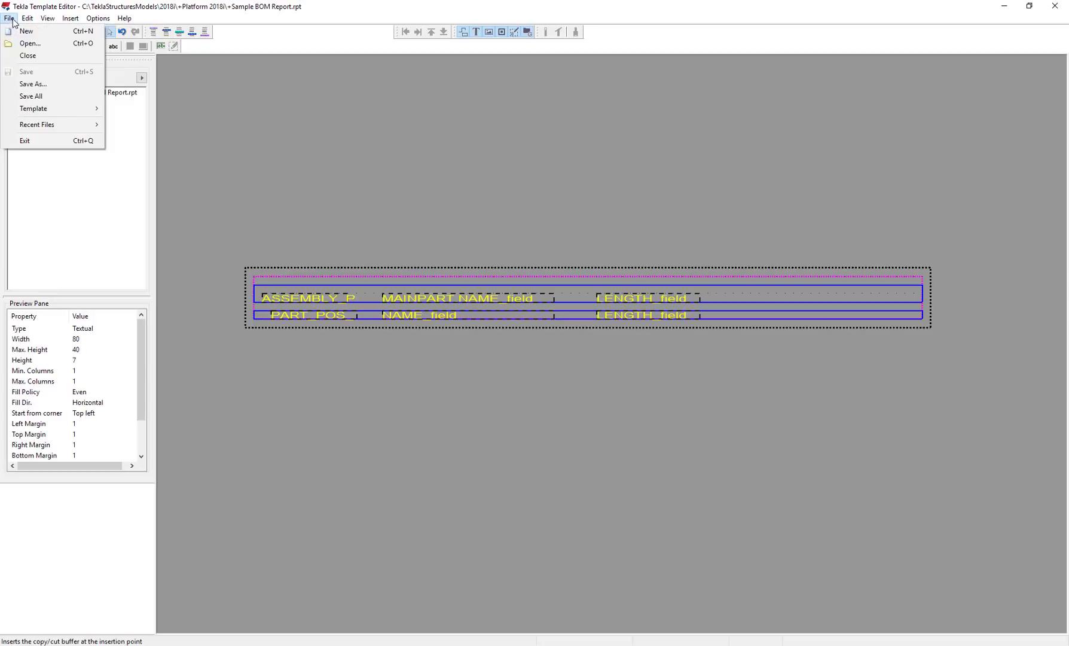
mouse_move(35, 109)
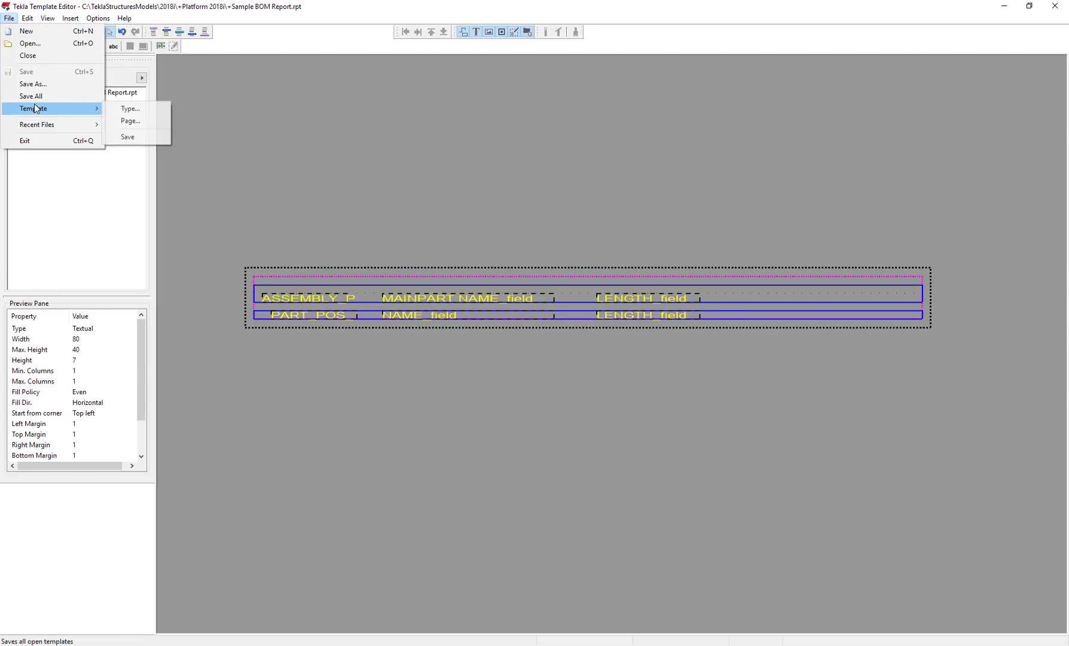
left_click(141, 110)
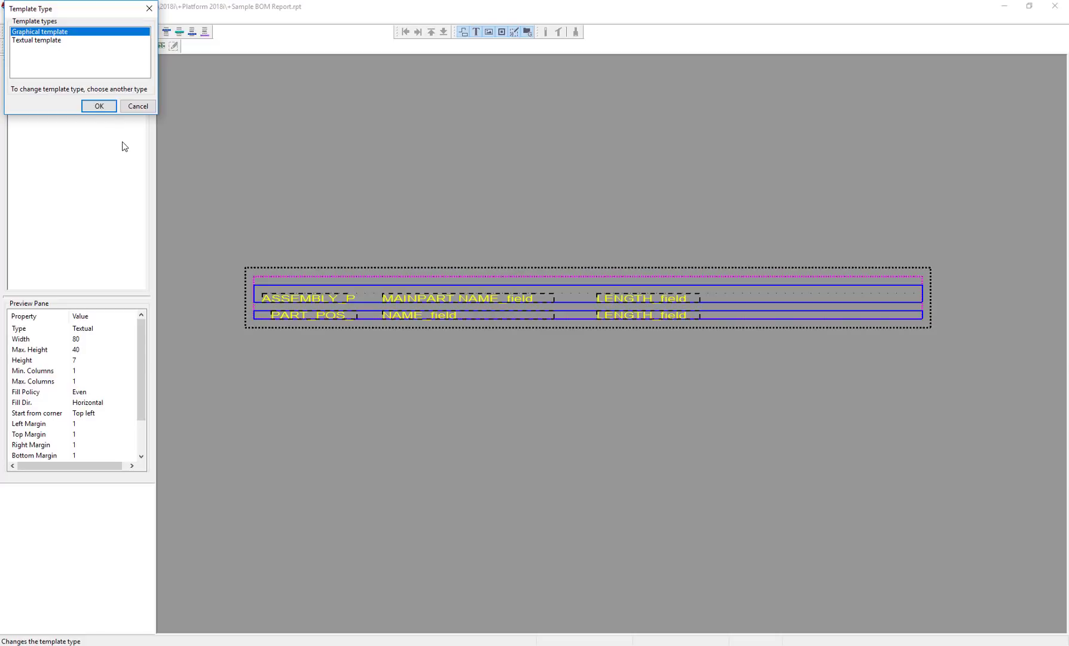
left_click(103, 108)
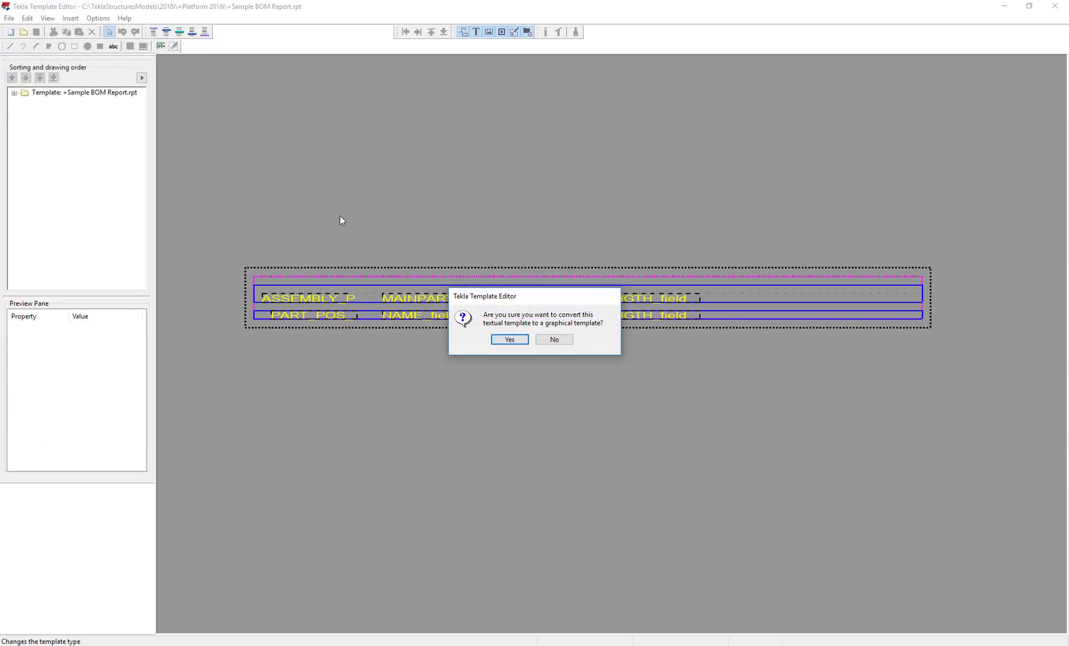
left_click(510, 340)
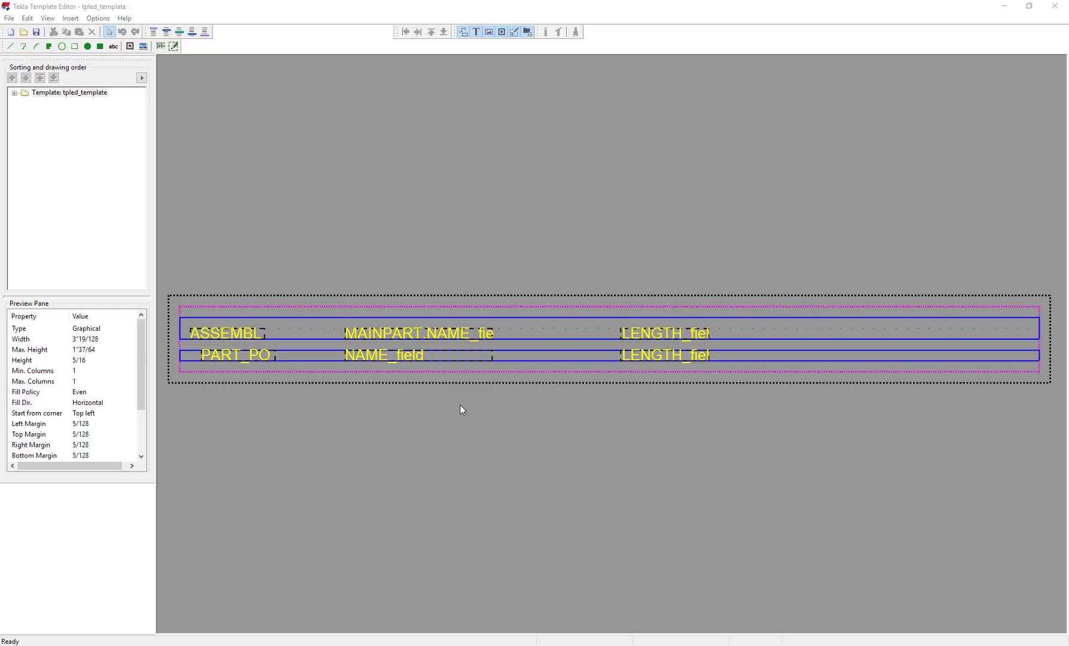
Step: Inspect the ASSEMBLY_POS field properties, then open the template's Template Page Properties
double_click(236, 332)
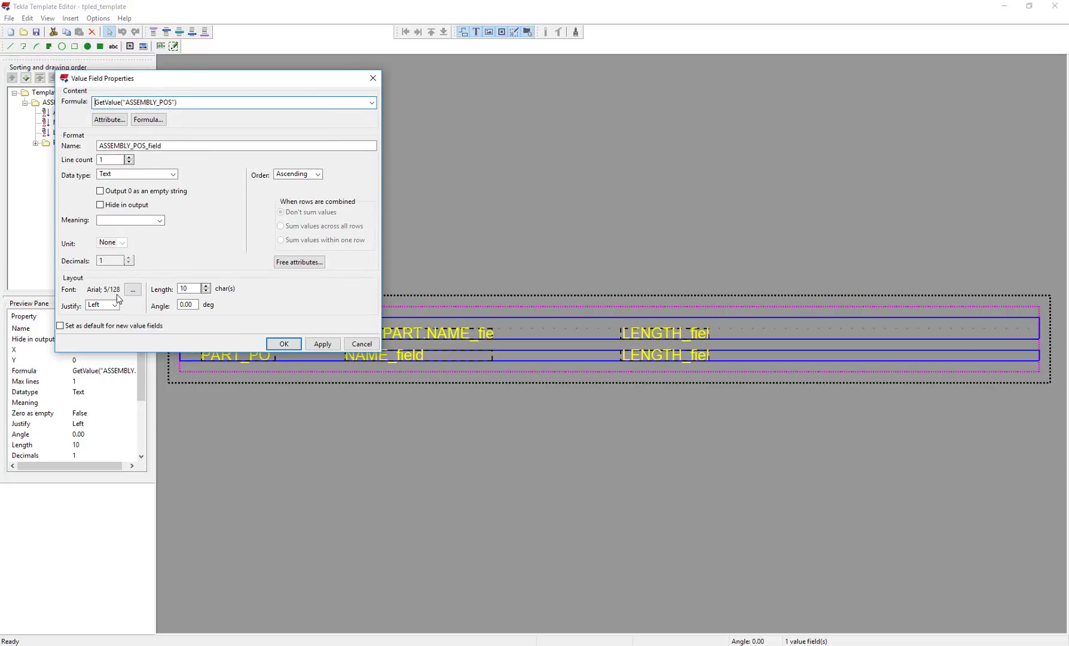
left_click(360, 345)
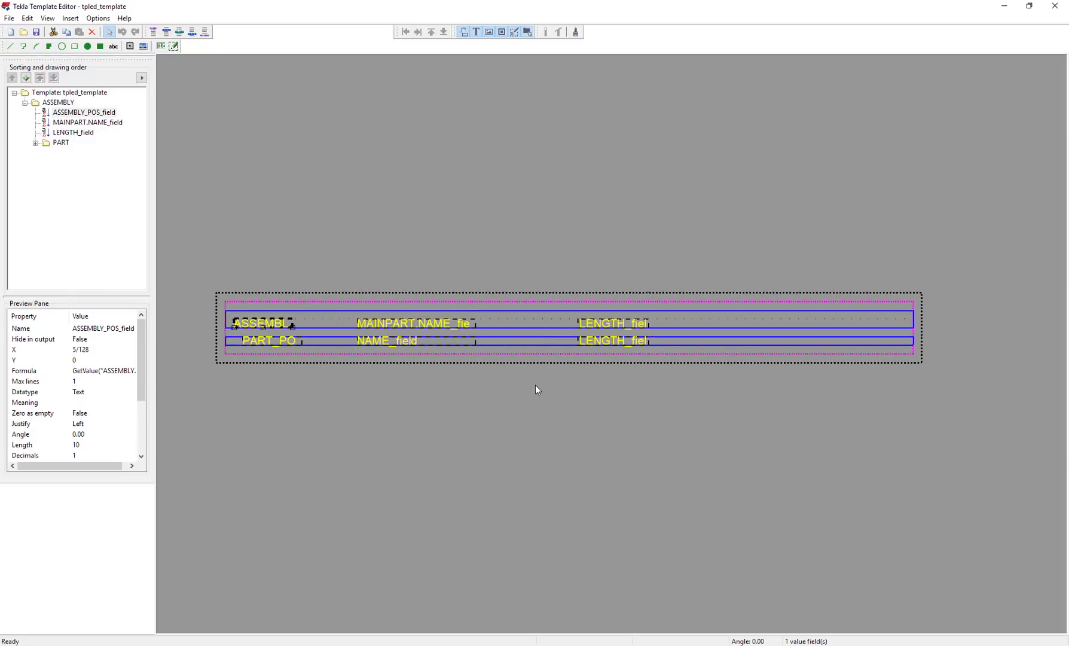
left_click(447, 220)
double_click(499, 223)
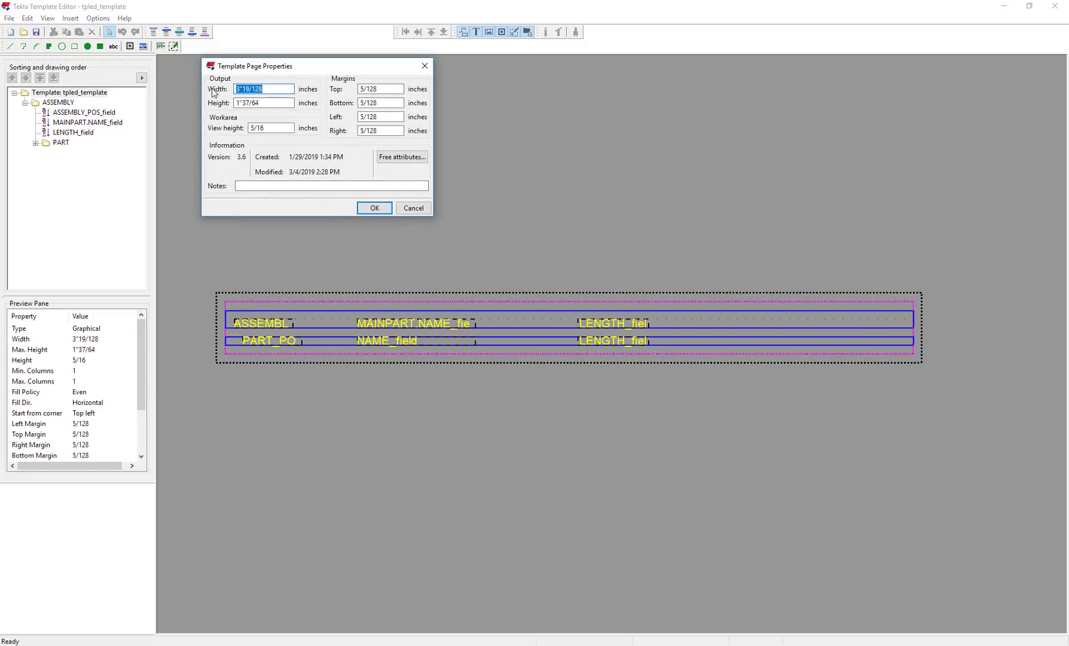
Step: Set the page width to 8"1/2 and the height to 11"
left_click(272, 91)
key("ctrl+a")
type("8\"1/2")
key("Tab")
left_click(272, 103)
left_click_drag(283, 103, 149, 105)
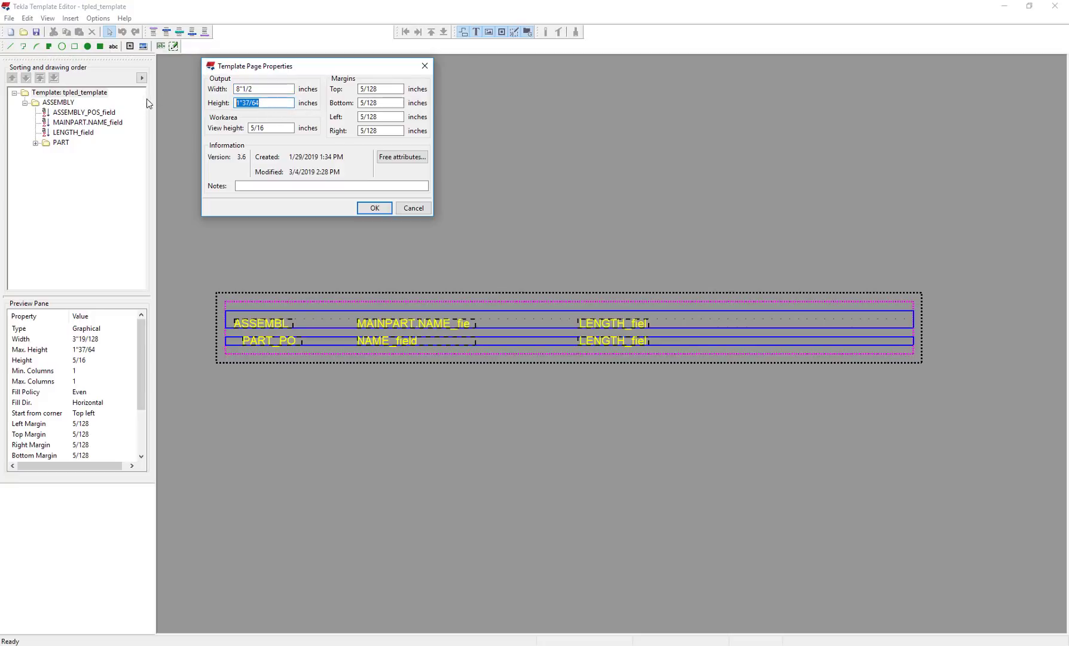
type("11\"")
left_click(280, 89)
Step: Set top, bottom, left and right margins to 1/4 inch and apply the page settings
key("Tab")
key("Tab")
type("1/4")
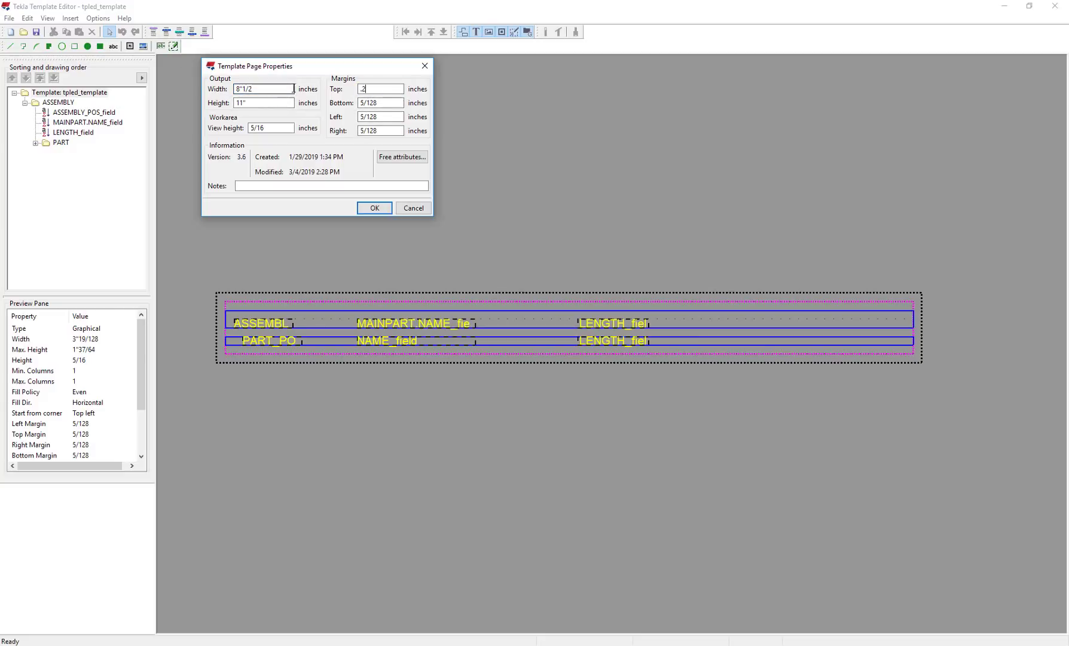
key("Tab")
type(".25")
key("Tab")
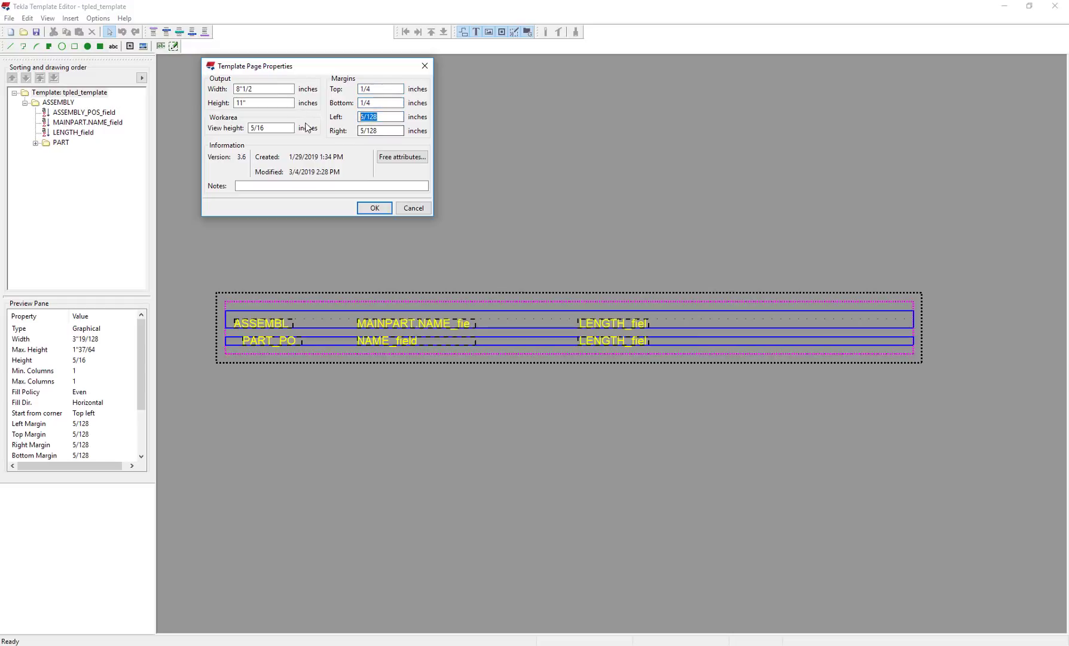
type(".25")
key("Tab")
type(".25")
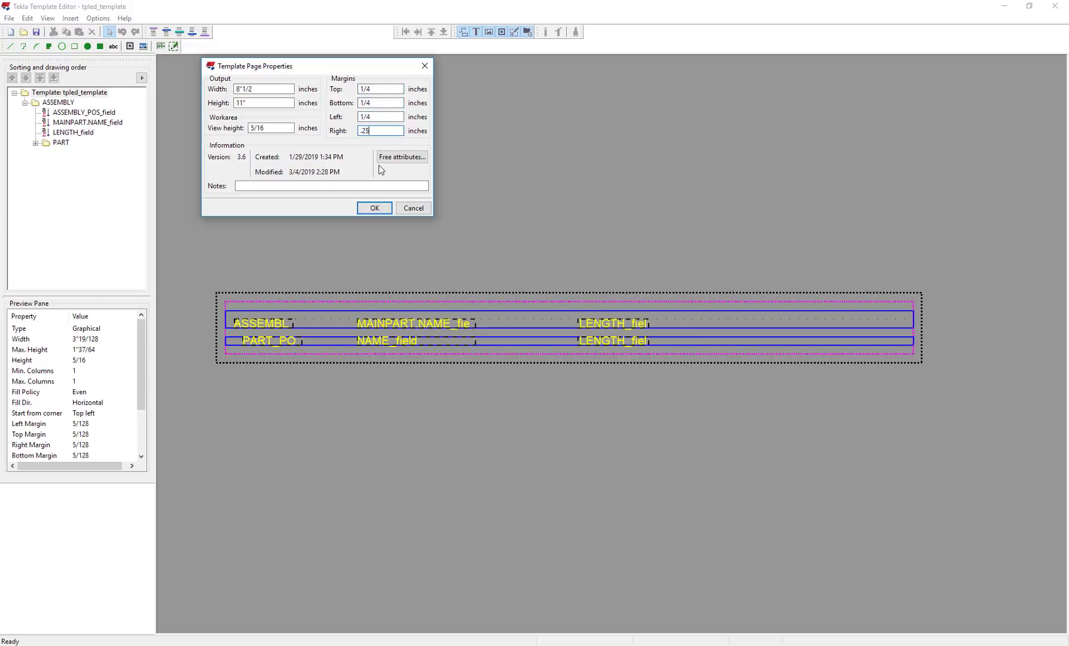
left_click(374, 208)
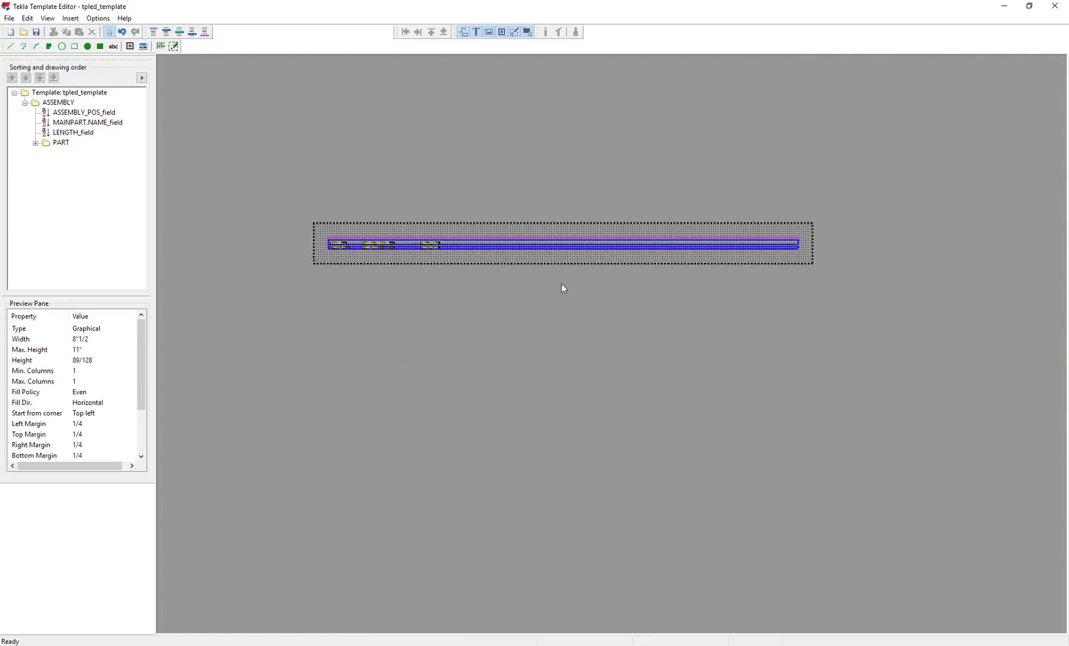
Step: Select the ASSEMBLY and PART rows and drag the PART row's top edge up to heighten it
scroll(535, 243, "up", 4)
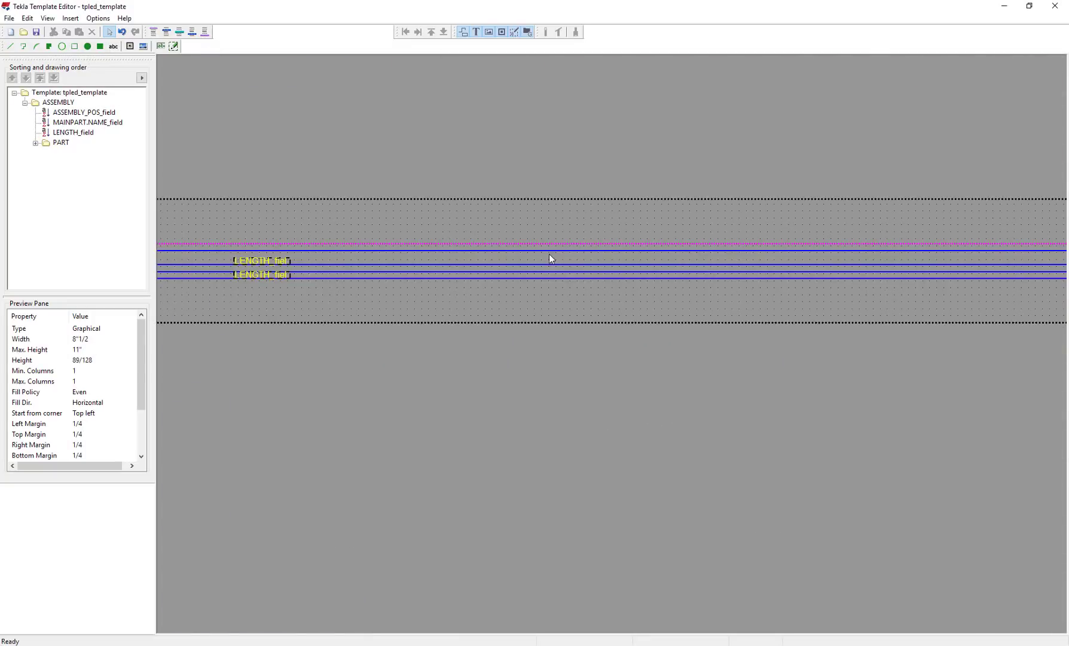
left_click(550, 250)
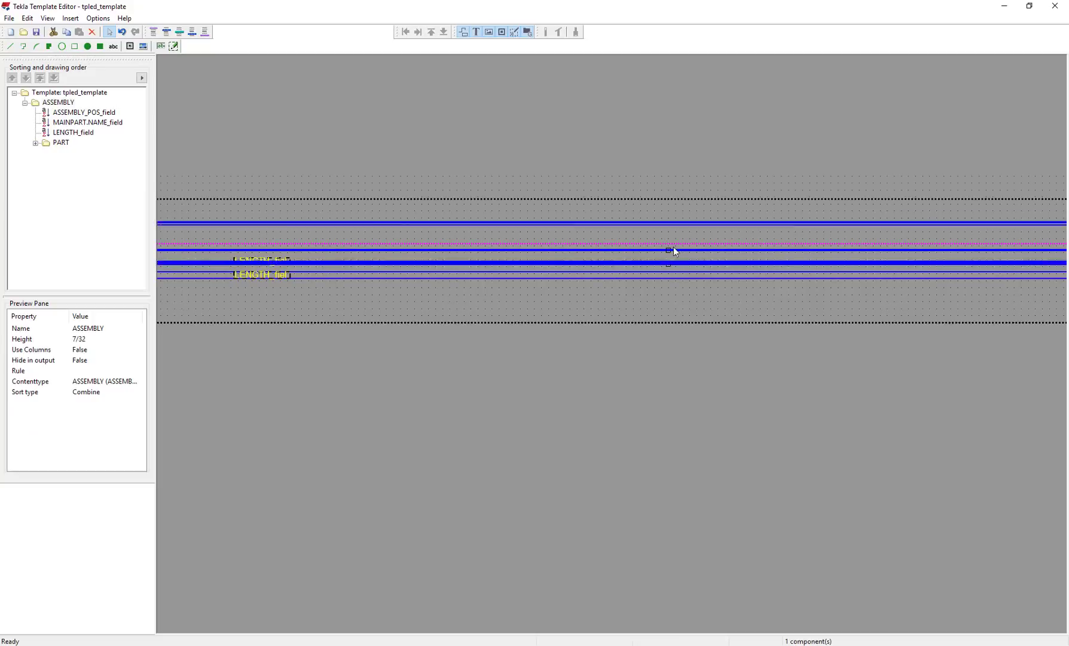
left_click(671, 273)
left_click_drag(669, 272, 670, 227)
scroll(622, 275, "down", 3)
Step: Select the whole template, bring the row fields into view, and select the upper LENGTH_field
left_click(524, 331)
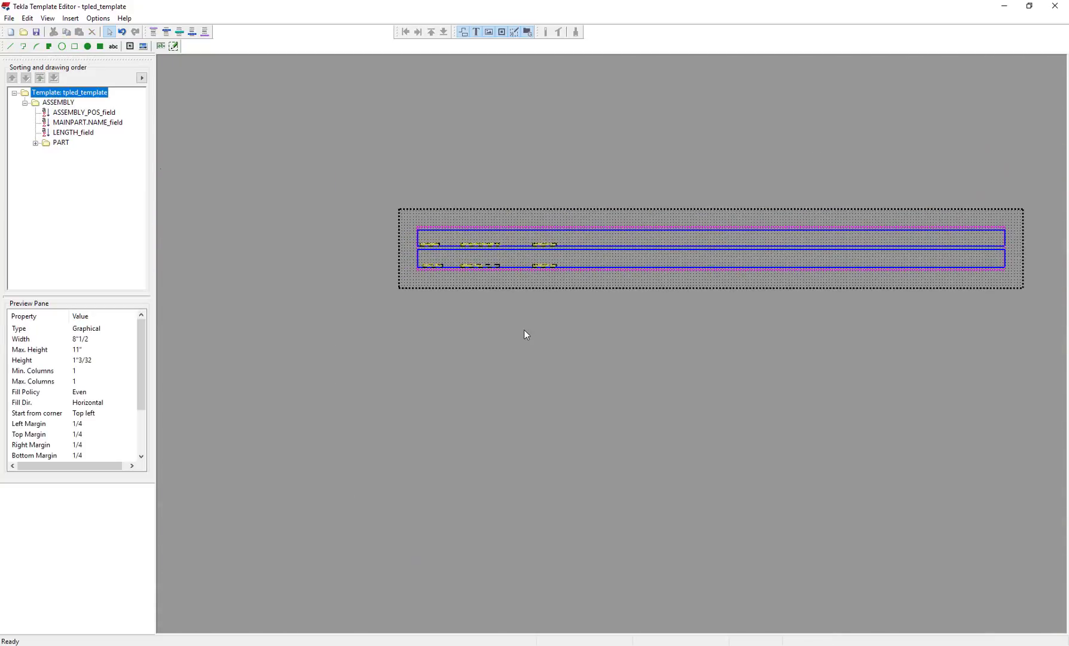
scroll(457, 252, "up", 3)
scroll(429, 248, "up", 2)
middle_click_drag(429, 247, 343, 237)
left_click(618, 217)
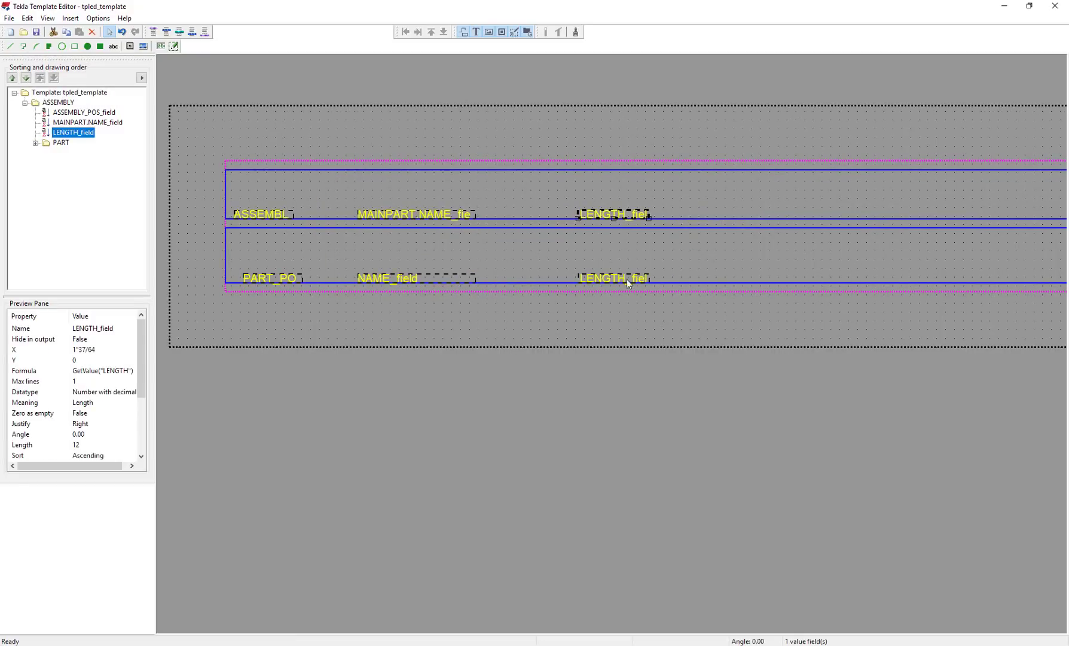
Step: Set the font size of both LENGTH fields to 1/8 inch
double_click(604, 216)
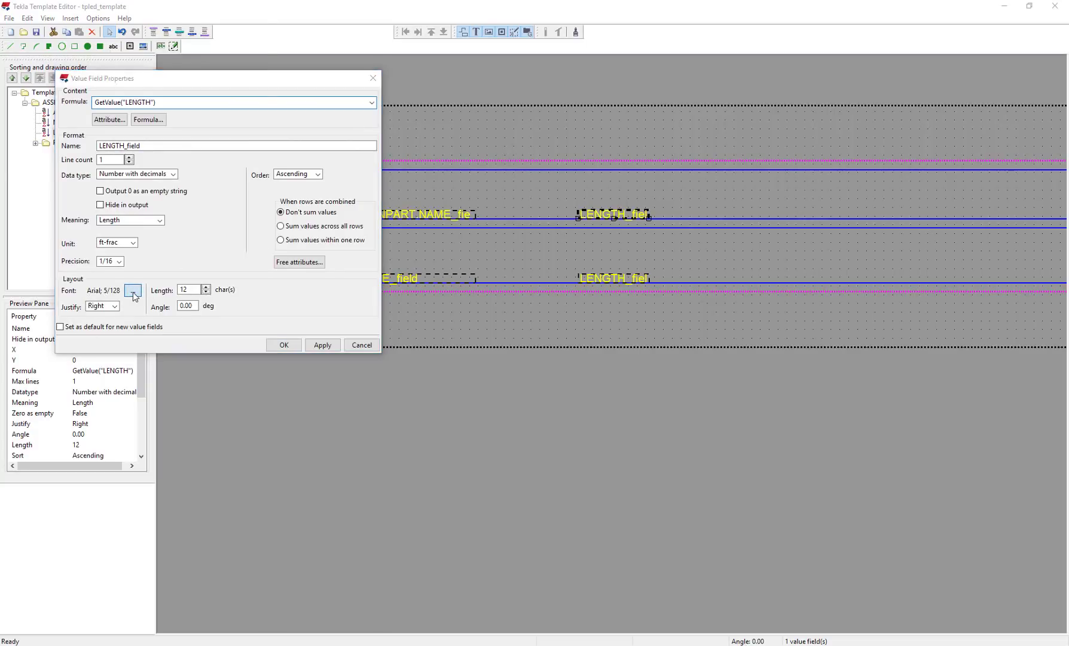
left_click(133, 291)
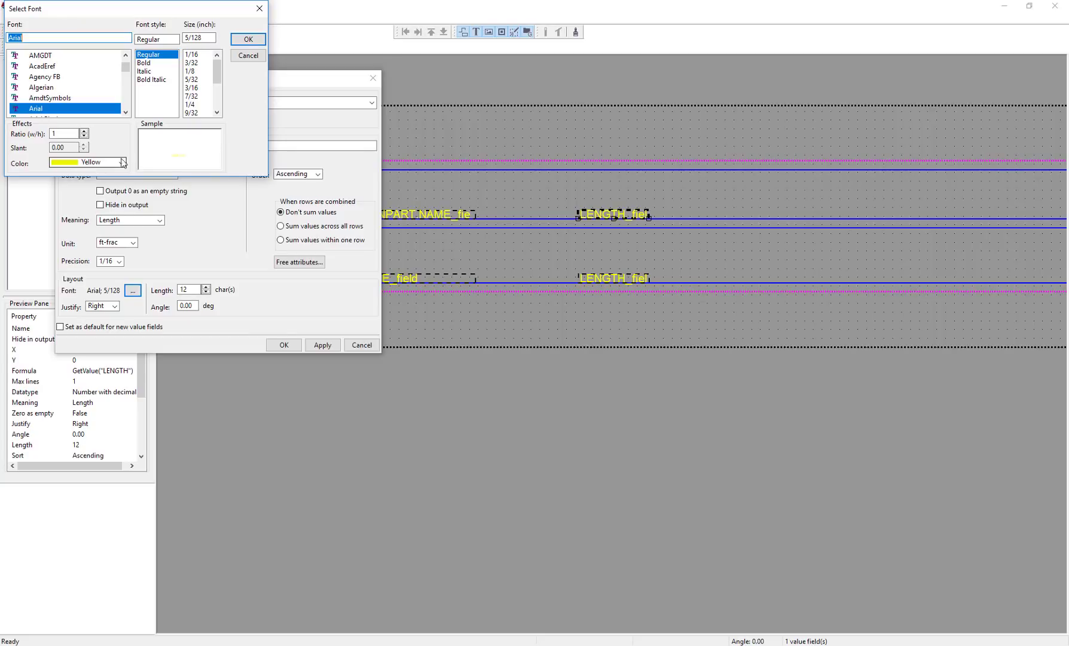
left_click(191, 71)
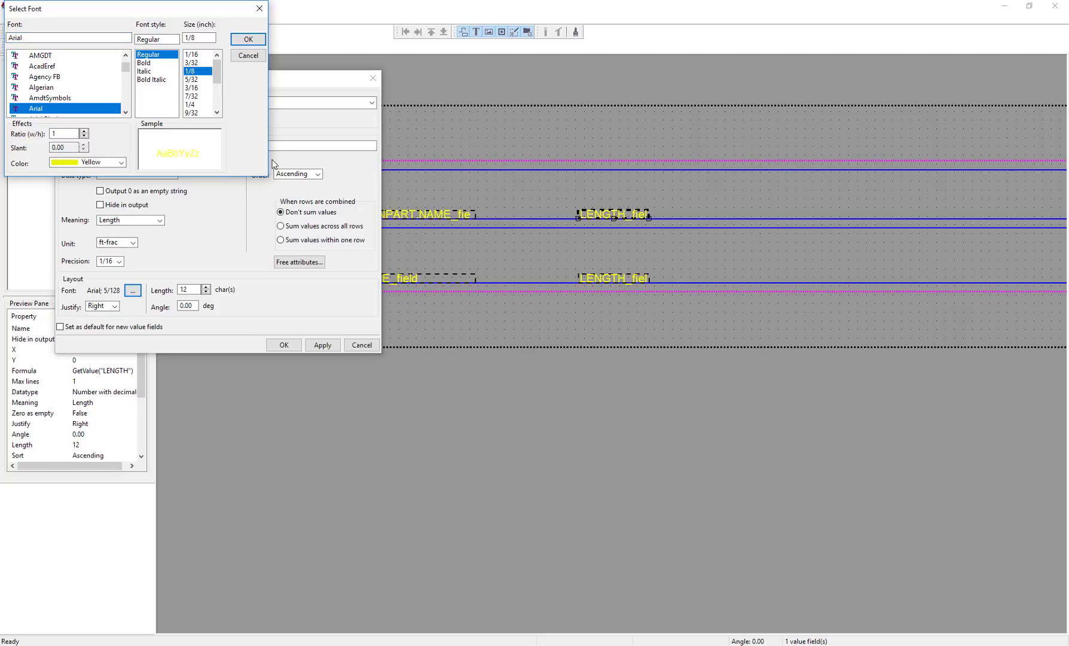
left_click(248, 42)
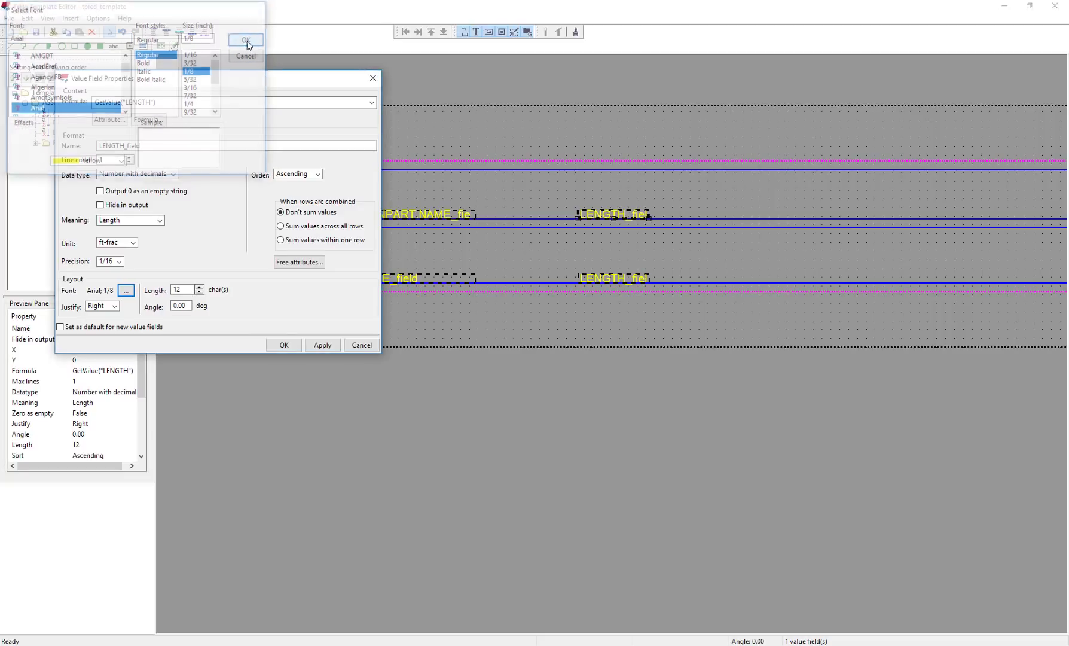
left_click(284, 345)
double_click(600, 278)
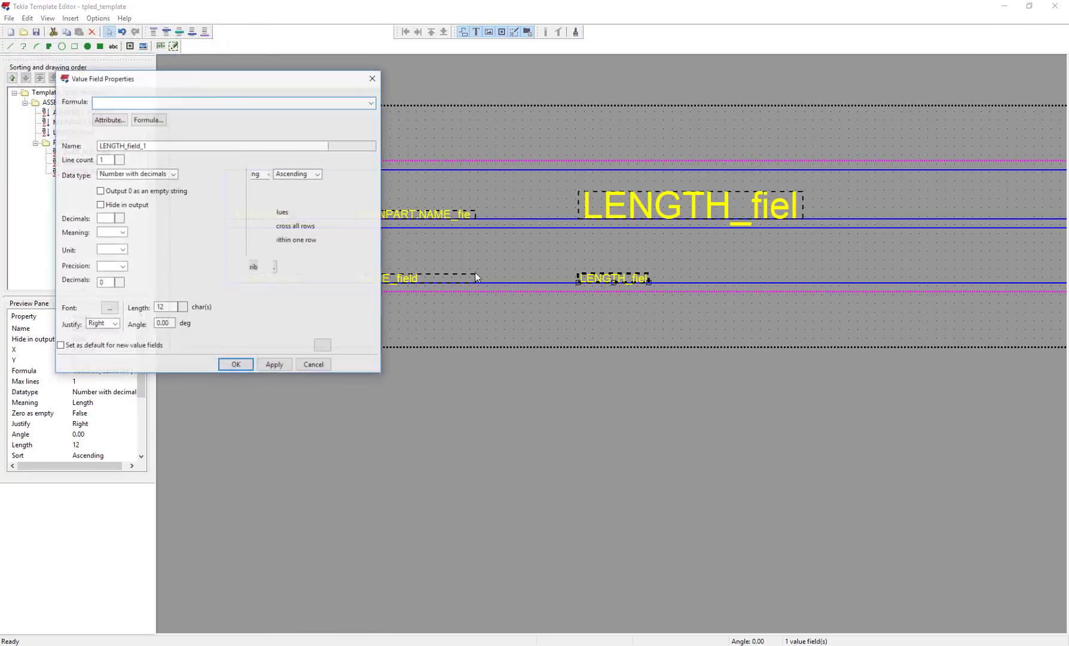
left_click(133, 291)
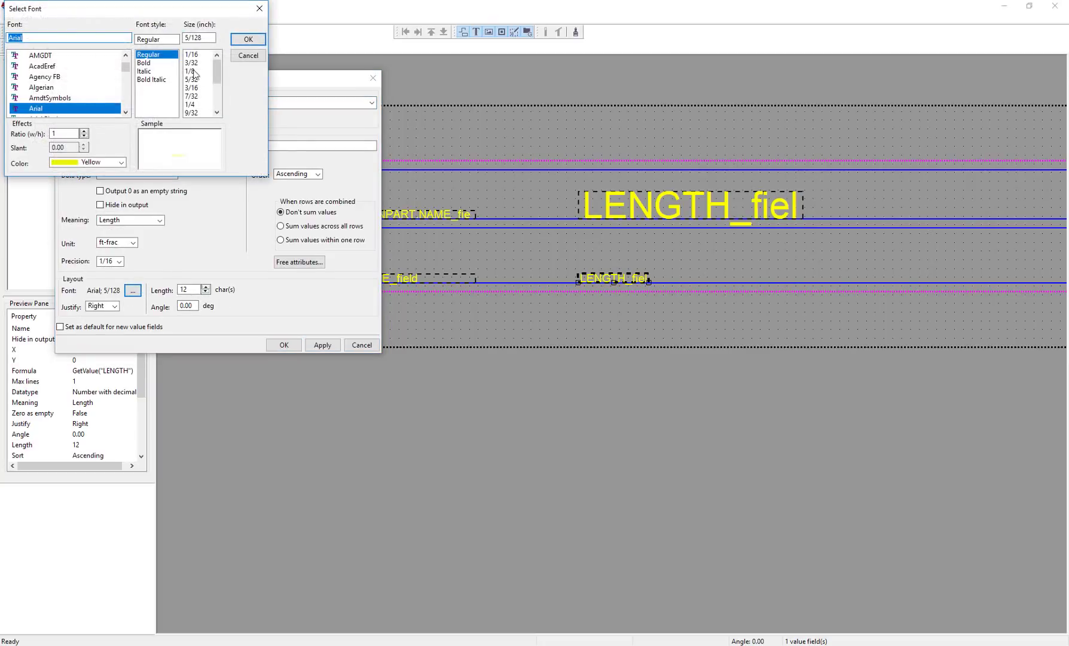
left_click(193, 73)
left_click(247, 40)
left_click(283, 345)
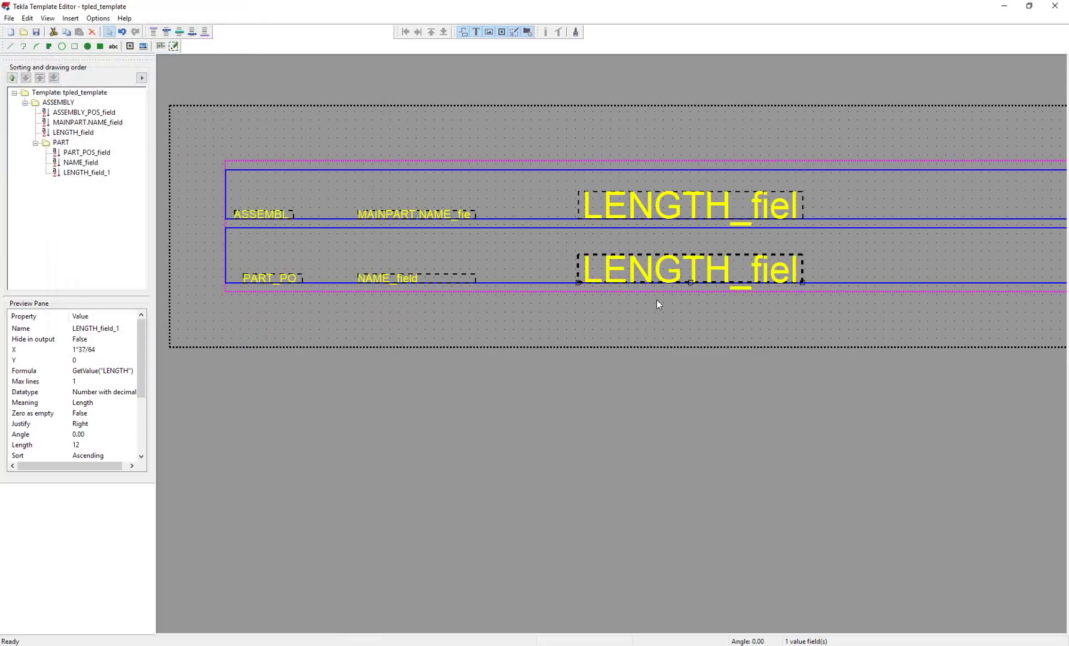
Step: Move both LENGTH fields further right in their rows
scroll(408, 298, "down", 3)
left_click(426, 272, "ctrl")
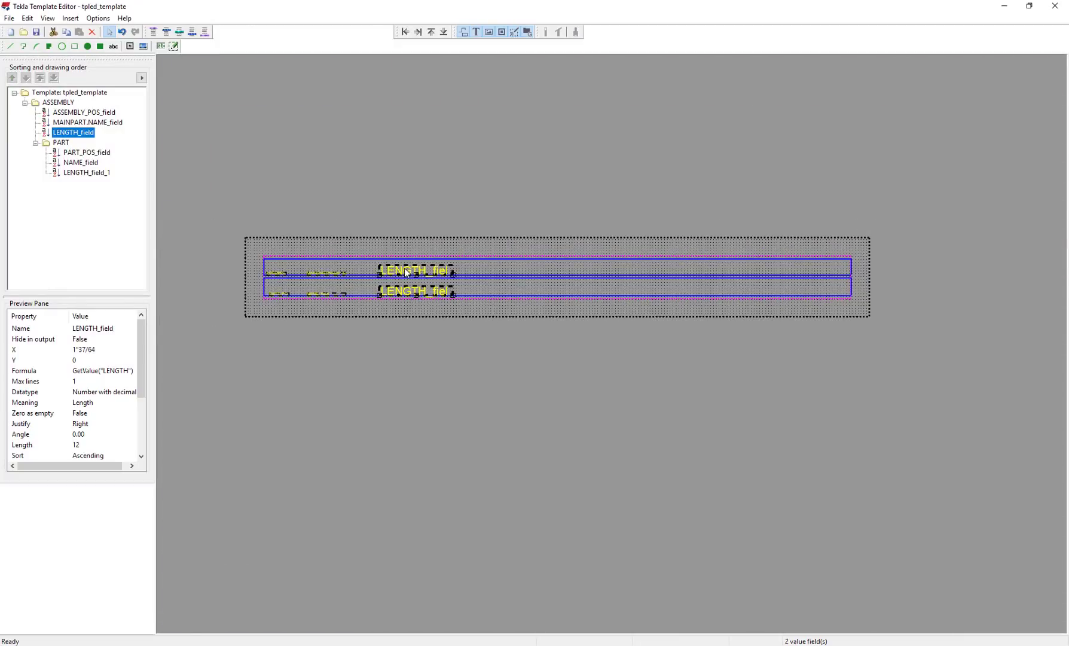
left_click_drag(426, 272, 629, 270)
scroll(328, 287, "up", 3)
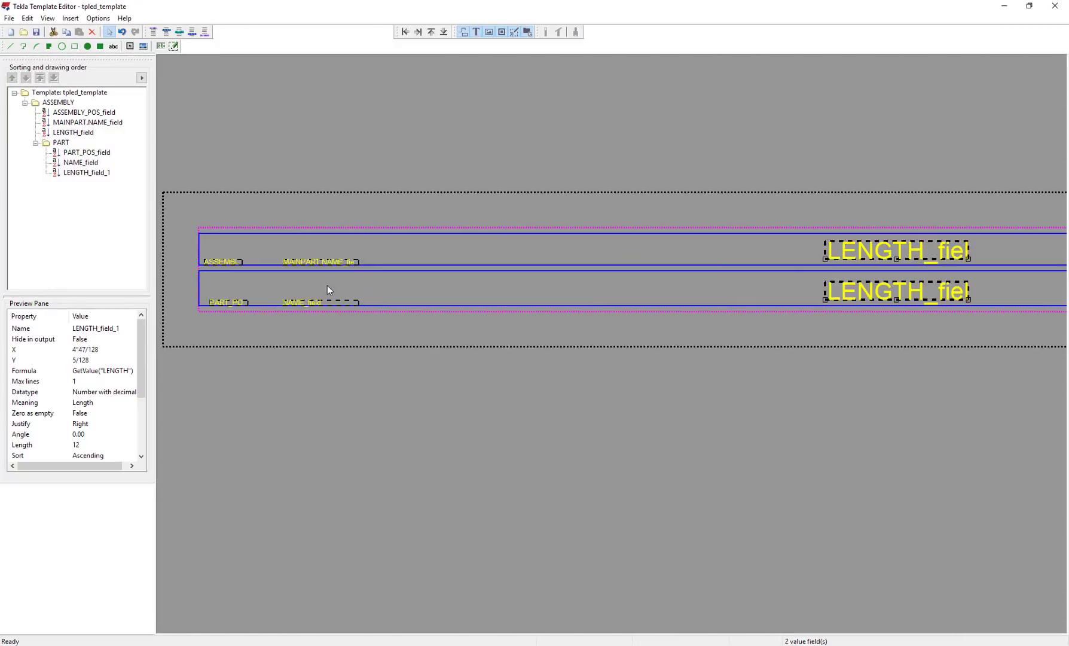
Step: Give NAME_field and MAINPART.NAME_field a 1/8 inch font and move them further right
double_click(311, 302)
left_click(133, 289)
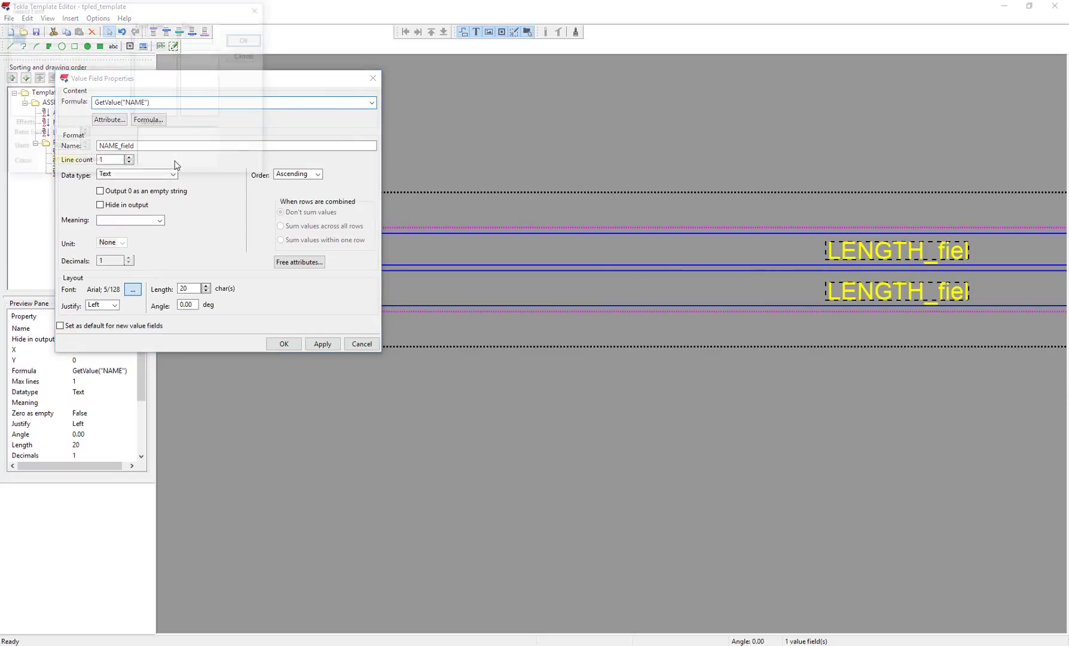
left_click(189, 71)
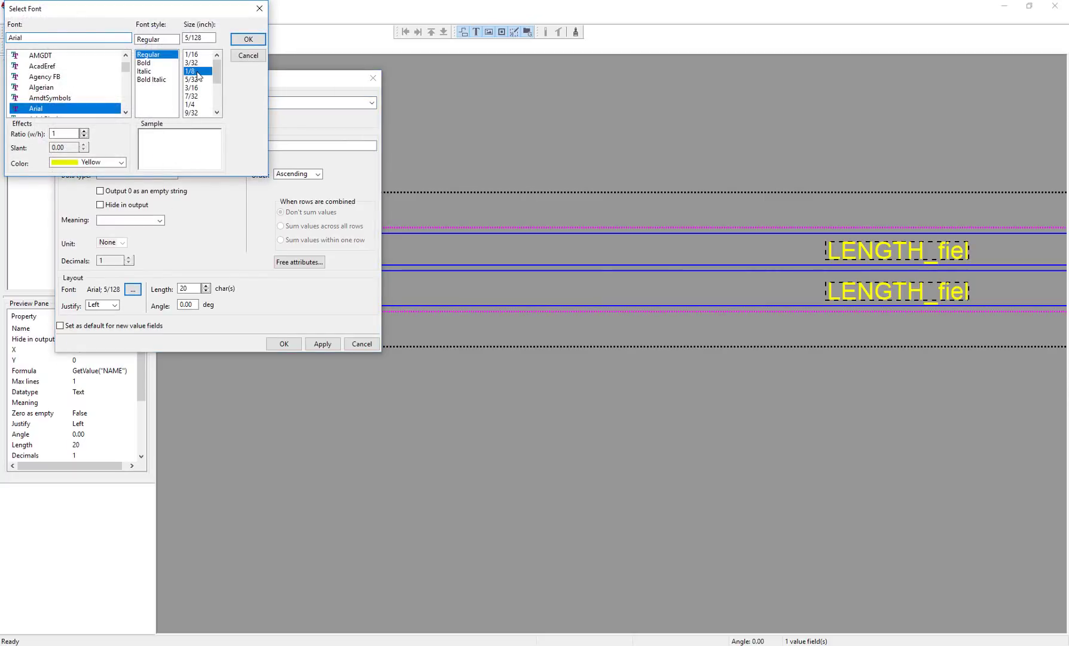
left_click(249, 38)
left_click(284, 344)
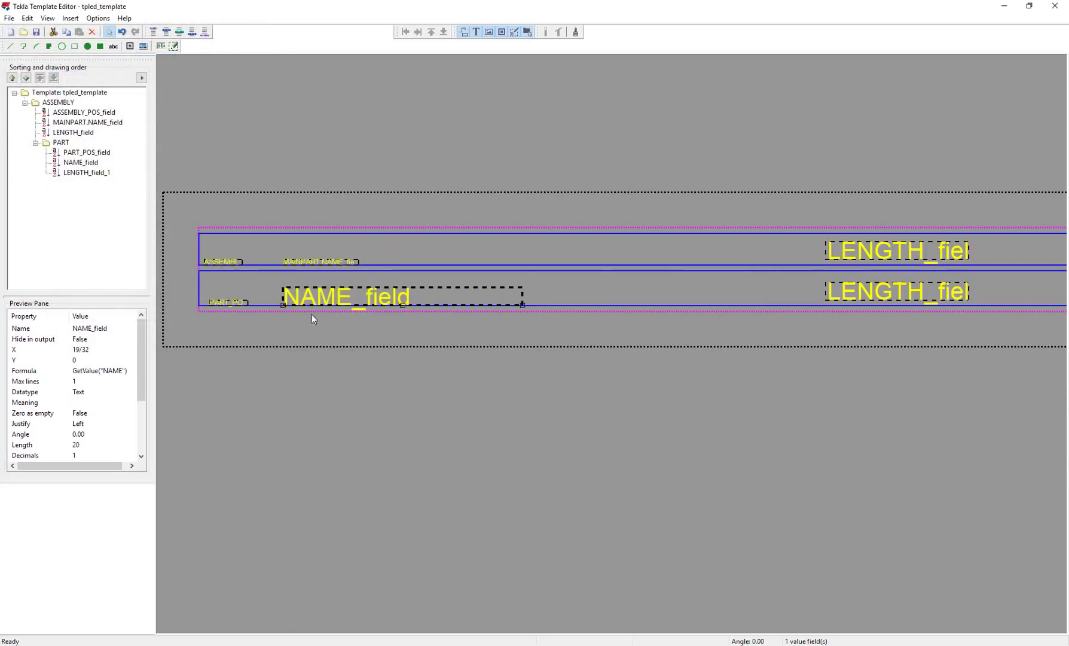
double_click(316, 256)
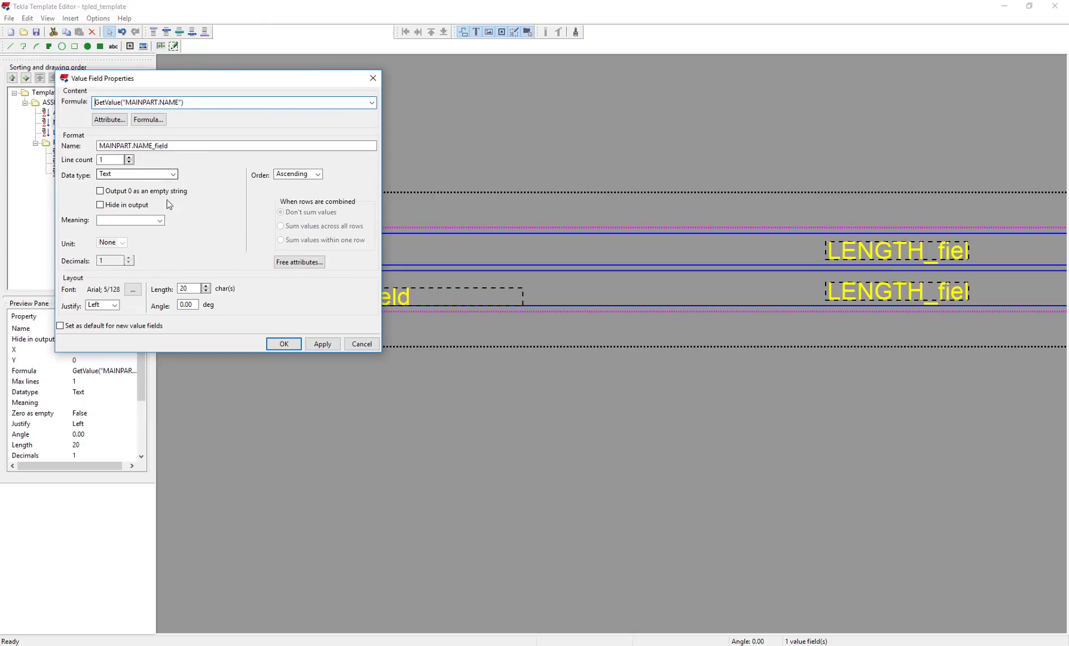
left_click(133, 289)
left_click(192, 71)
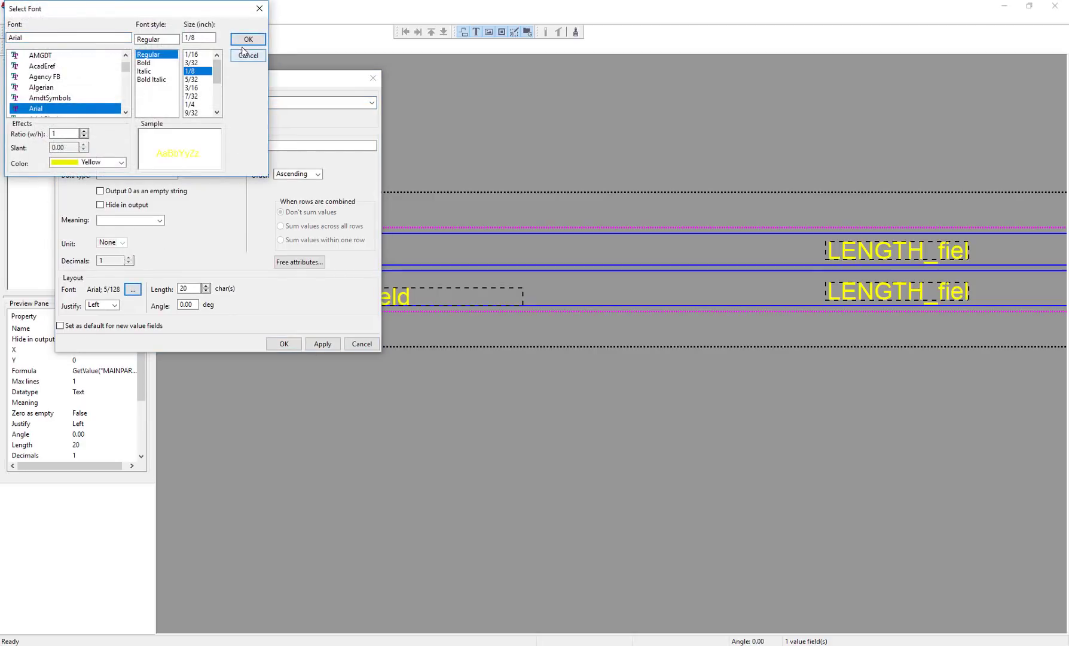
left_click(248, 39)
left_click(284, 344)
left_click(308, 302, "shift")
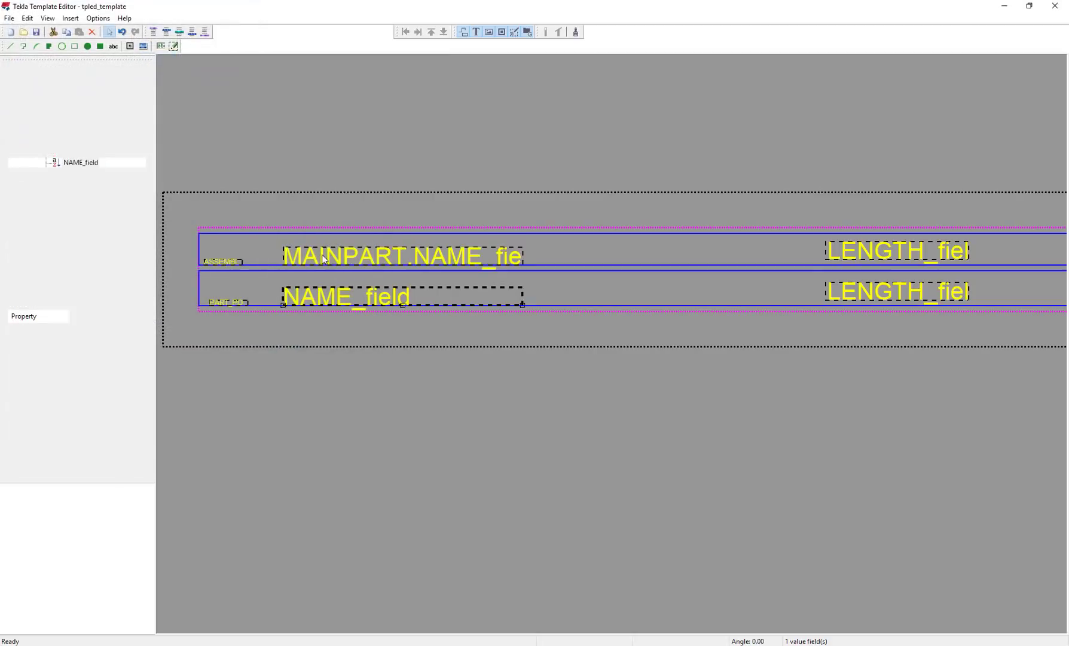
left_click_drag(308, 302, 485, 274)
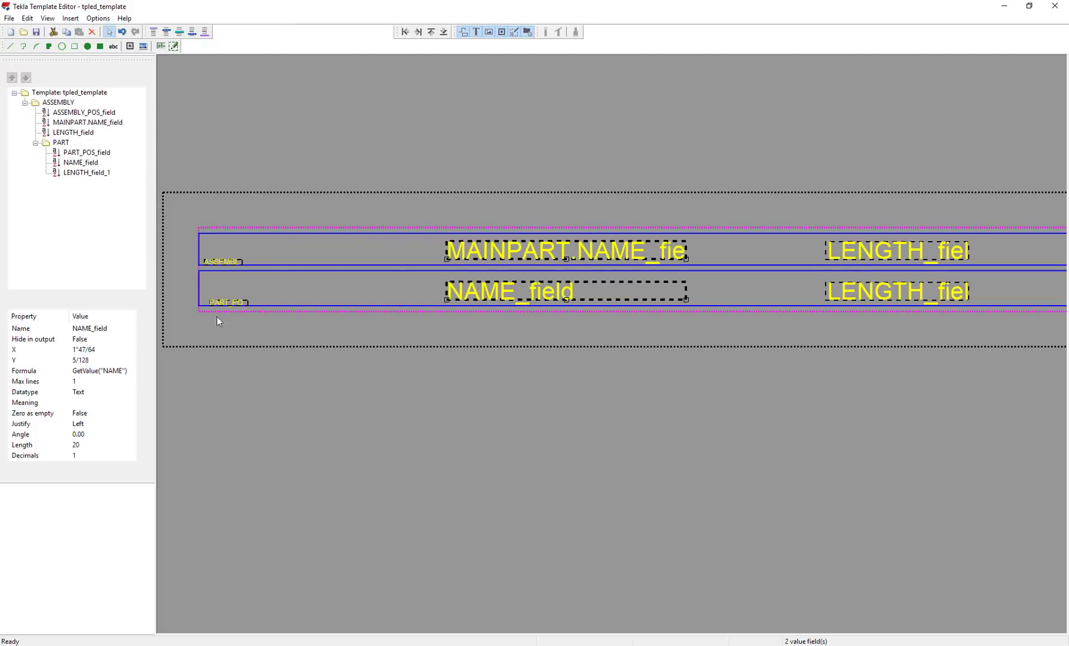
Step: Set the PART_POS and ASSEMBLY_POS fields to a 1/8 inch font size
double_click(221, 300)
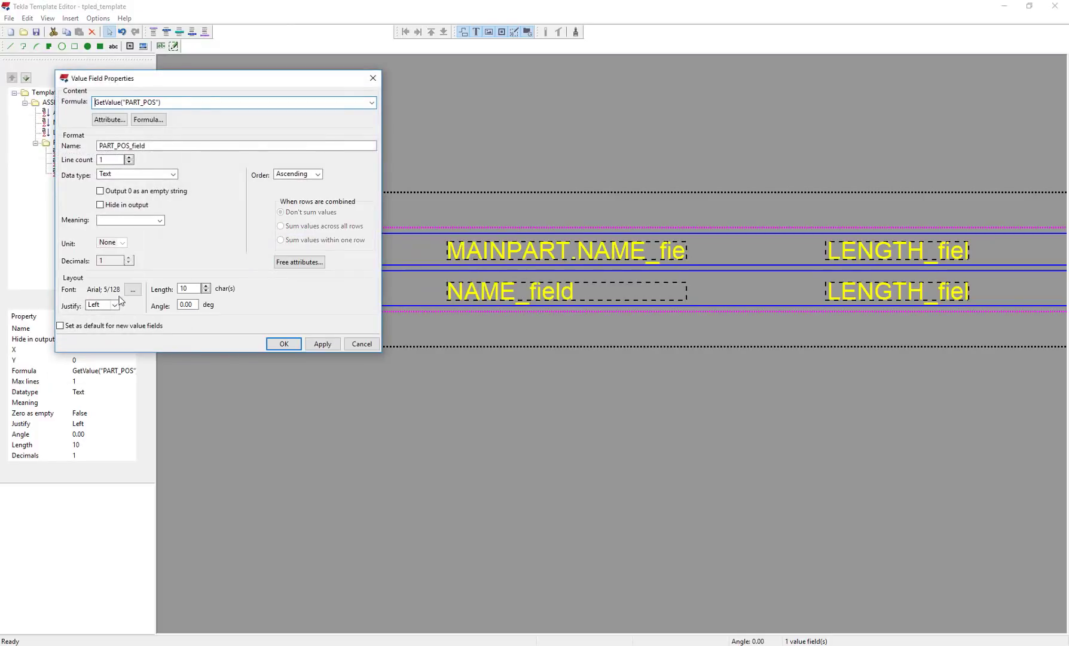
left_click(133, 289)
left_click(197, 71)
left_click(246, 39)
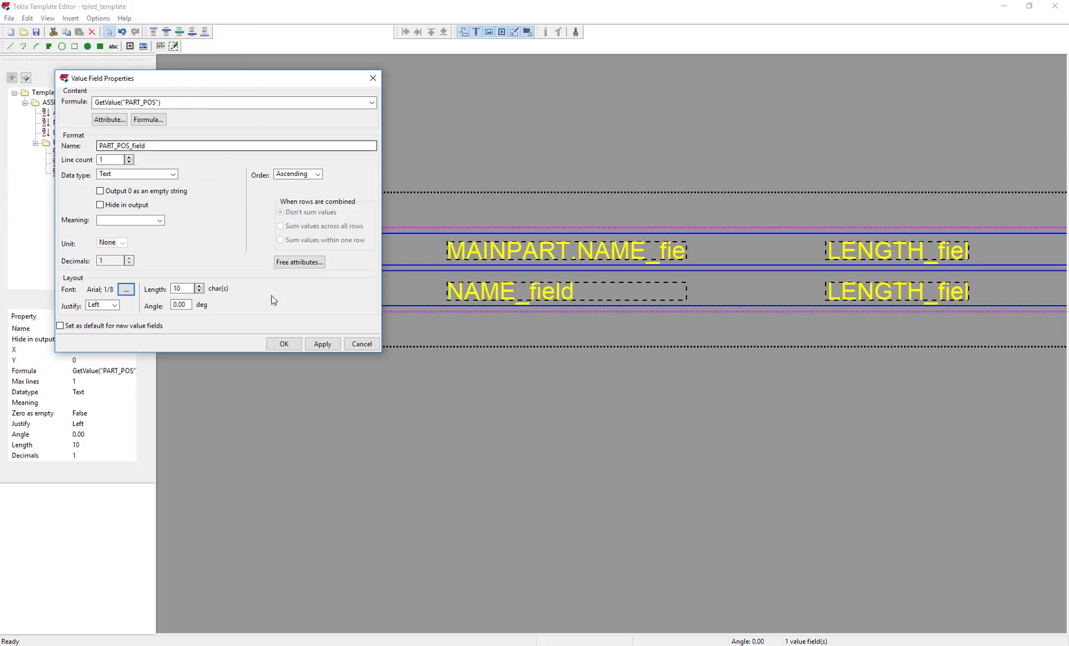
left_click(292, 345)
double_click(221, 255)
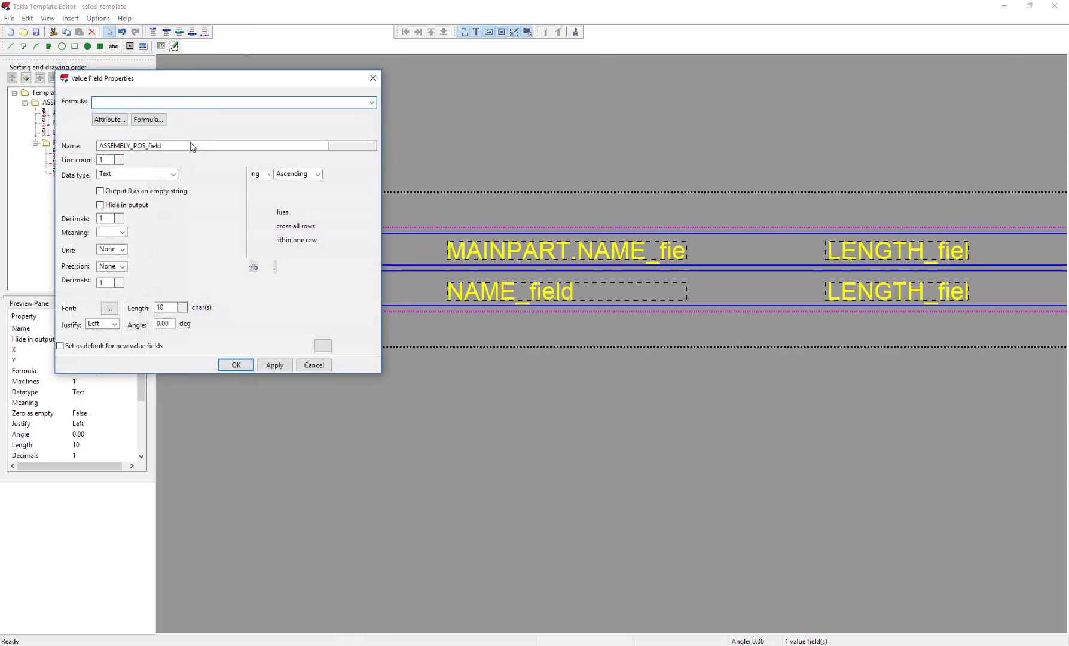
left_click(132, 289)
left_click(197, 70)
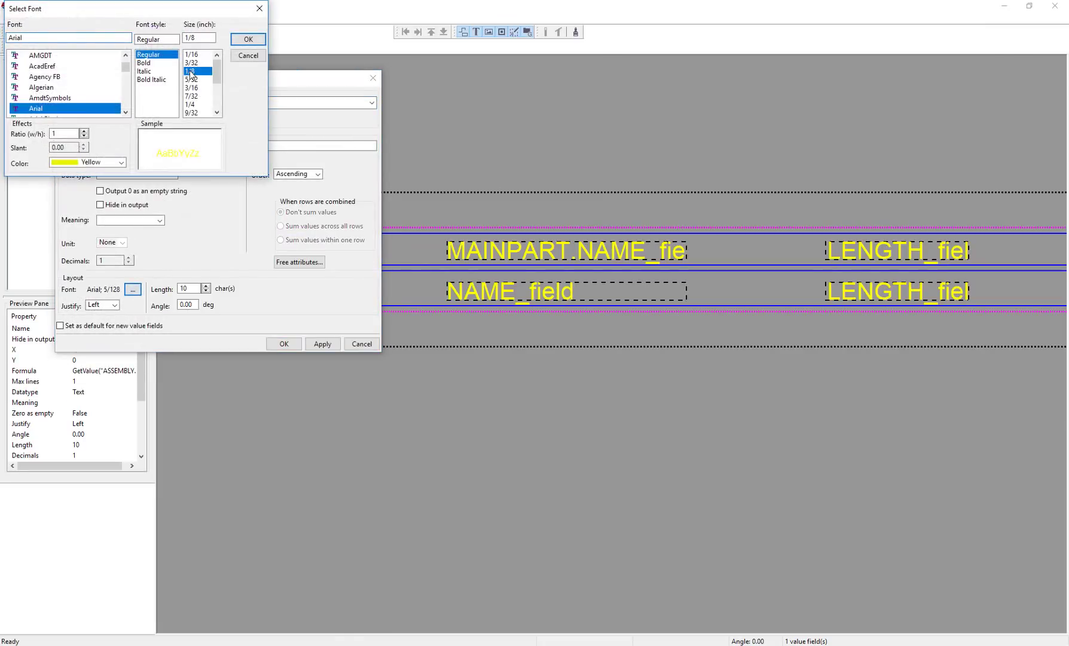
left_click(248, 40)
left_click(286, 345)
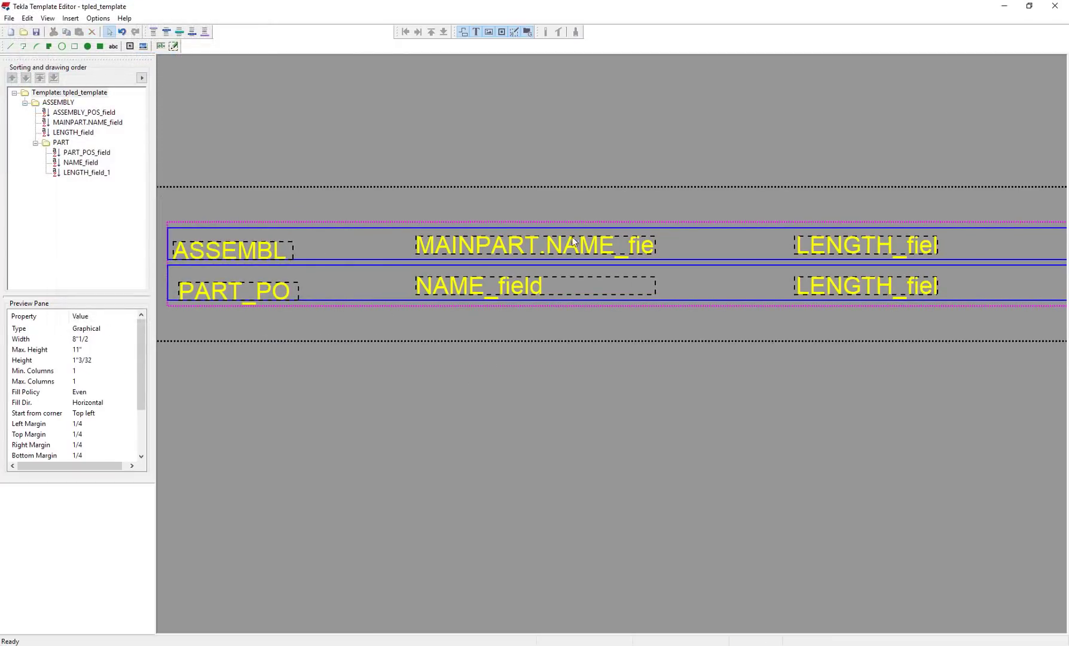
Step: Shift both name fields left, then both length fields left beside the names
left_click(508, 287)
left_click(457, 246, "ctrl")
left_click_drag(431, 247, 381, 242)
left_click(870, 286)
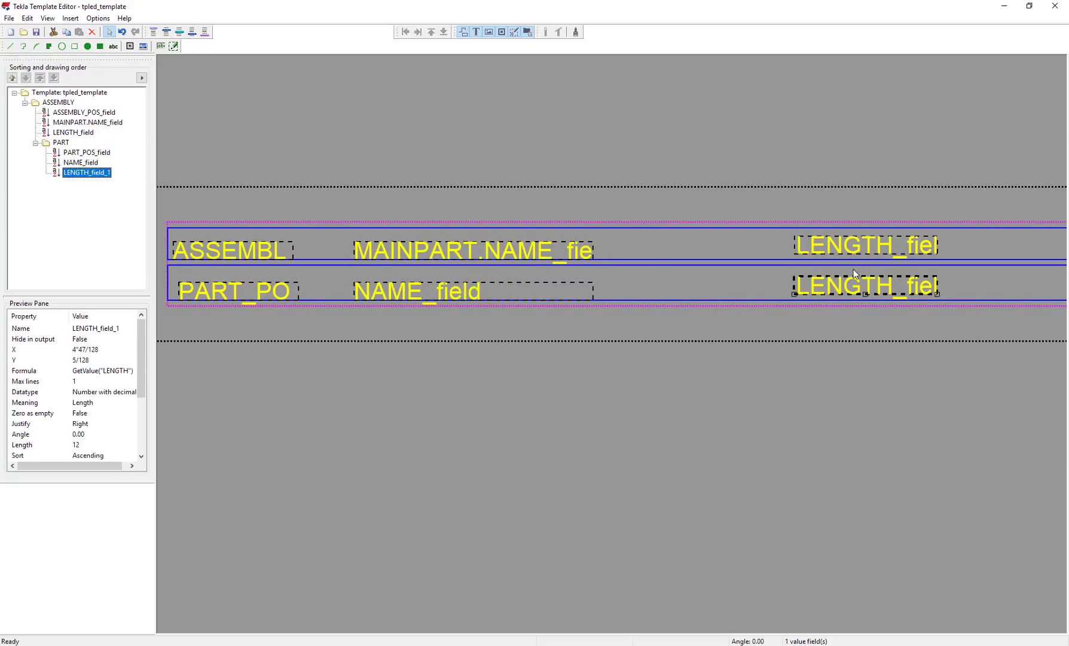
left_click(852, 243, "ctrl")
left_click_drag(852, 243, 671, 243)
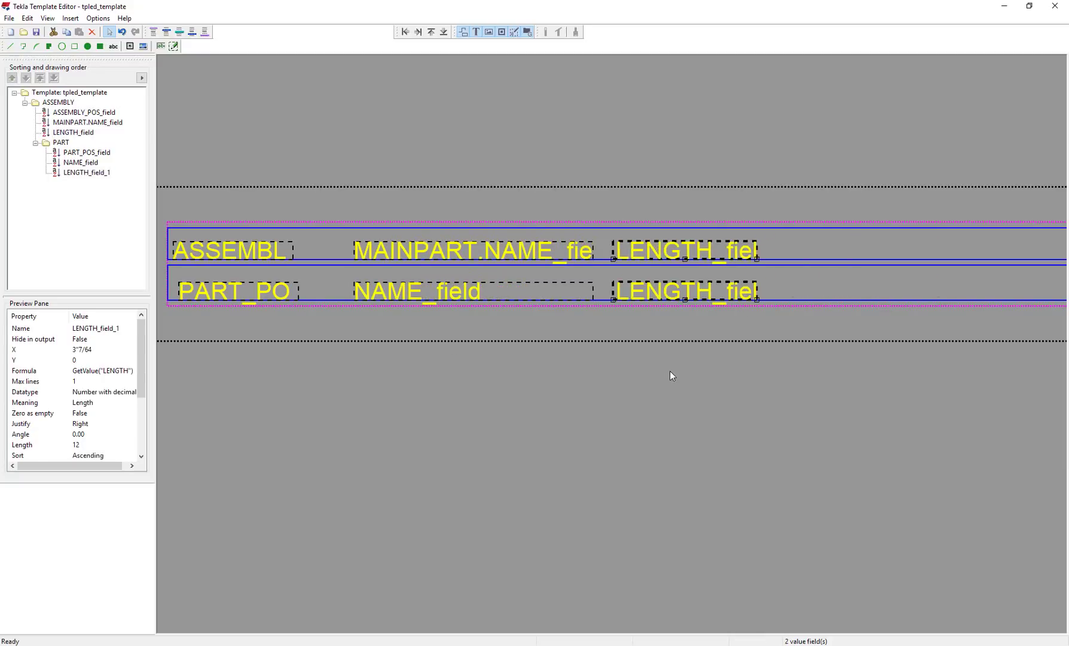
left_click(671, 374)
Step: Insert a header row above the assembly rows and make it taller
scroll(543, 375, "down", 1)
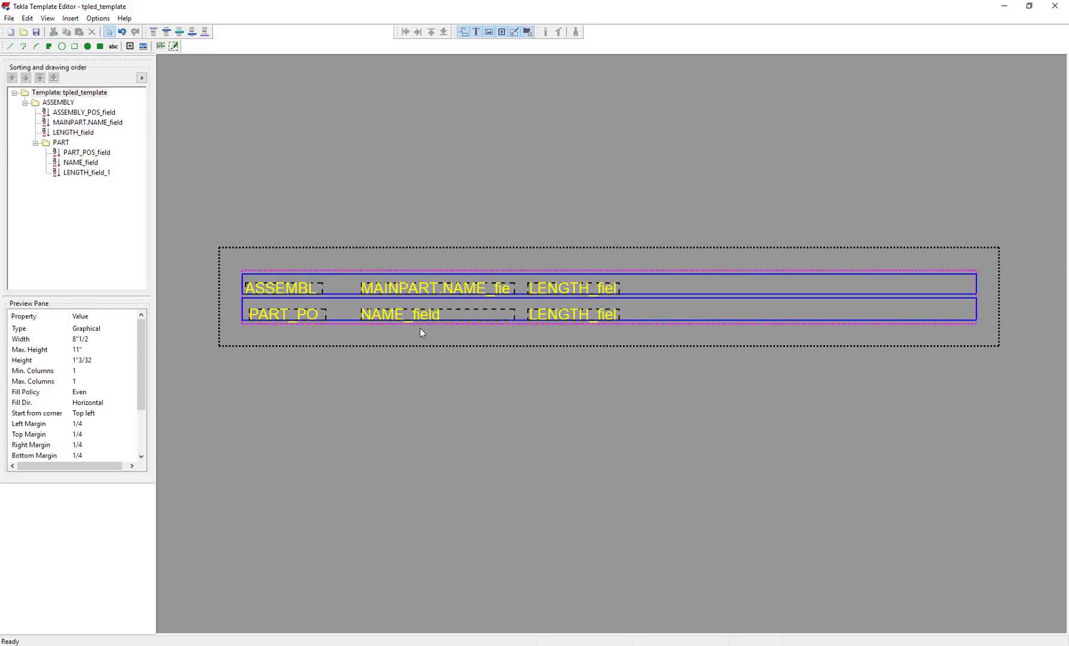
left_click(154, 34)
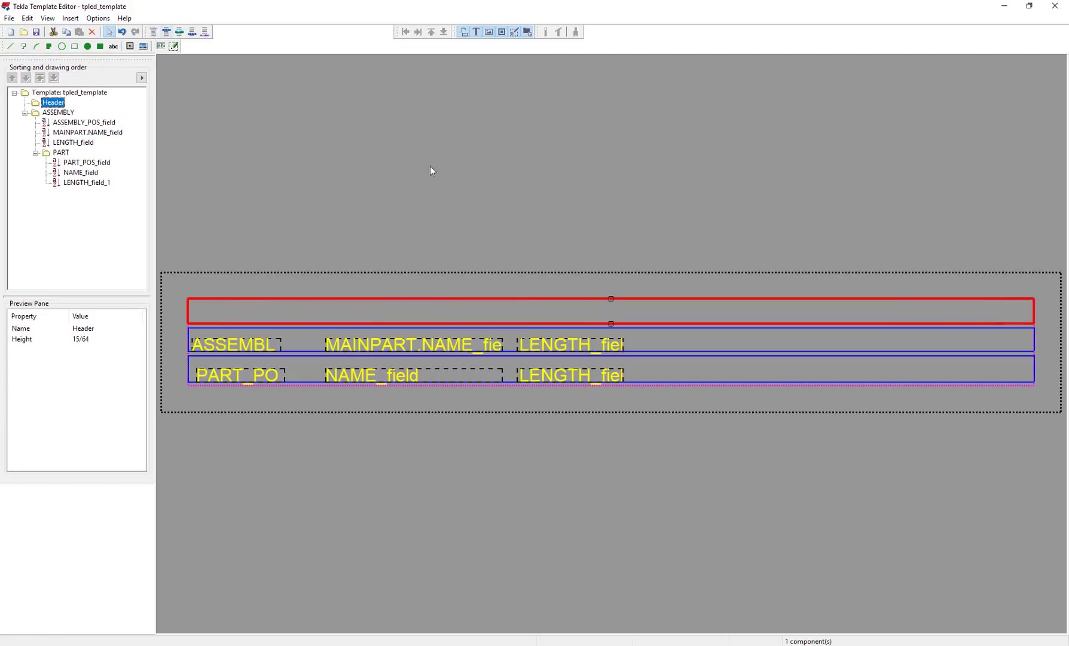
left_click_drag(611, 299, 603, 263)
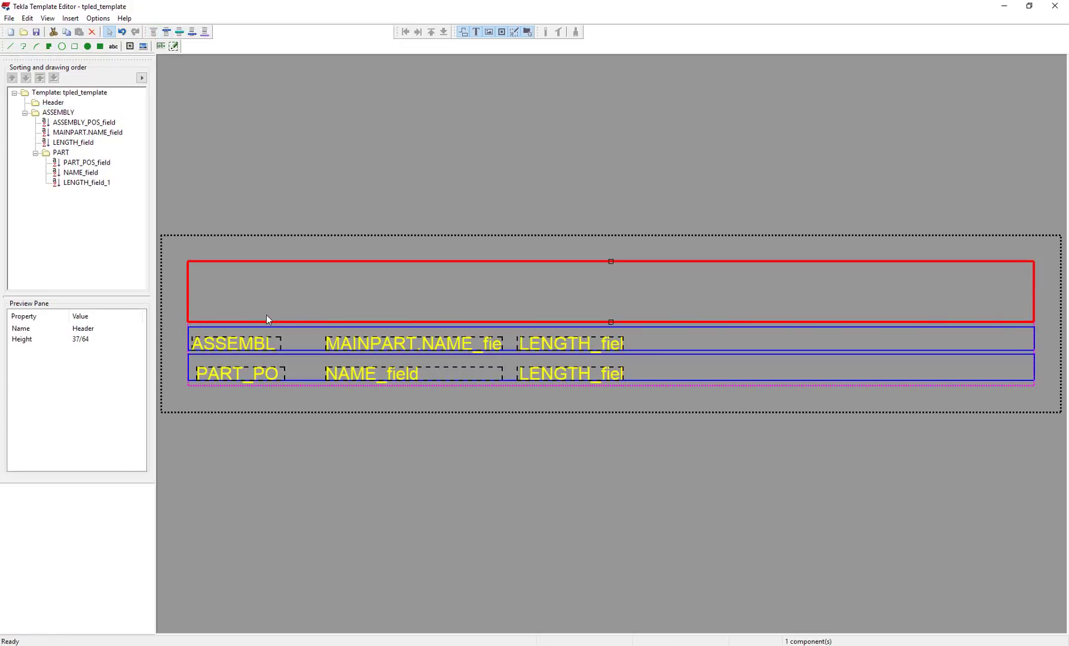
Step: Place the tekla_structures.jpg logo picture inside the header row
left_click(143, 46)
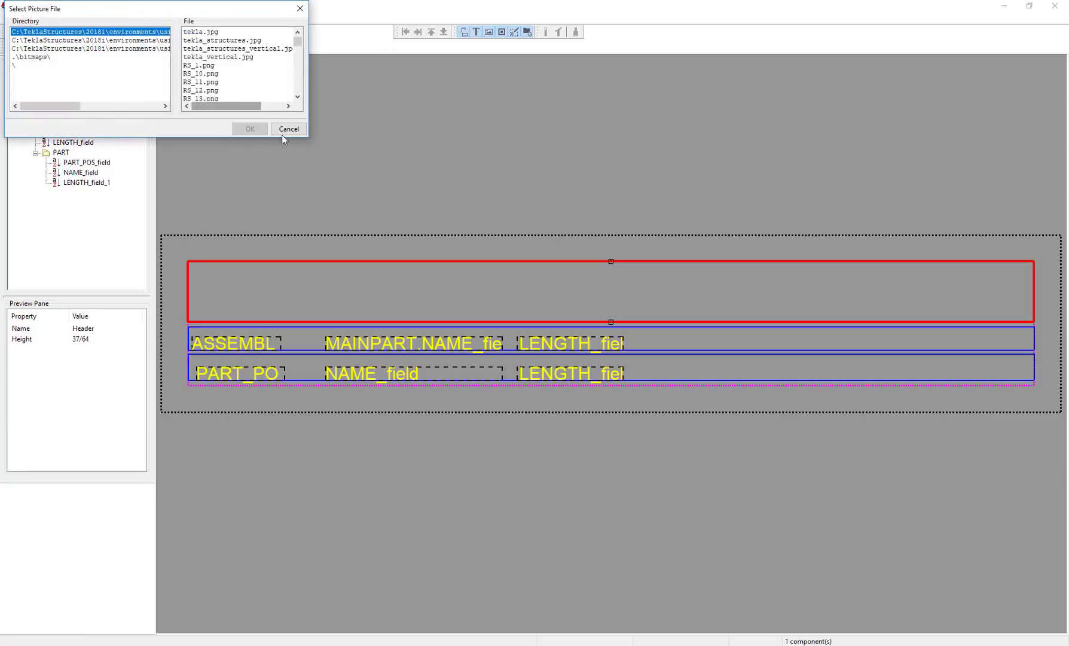
left_click(263, 42)
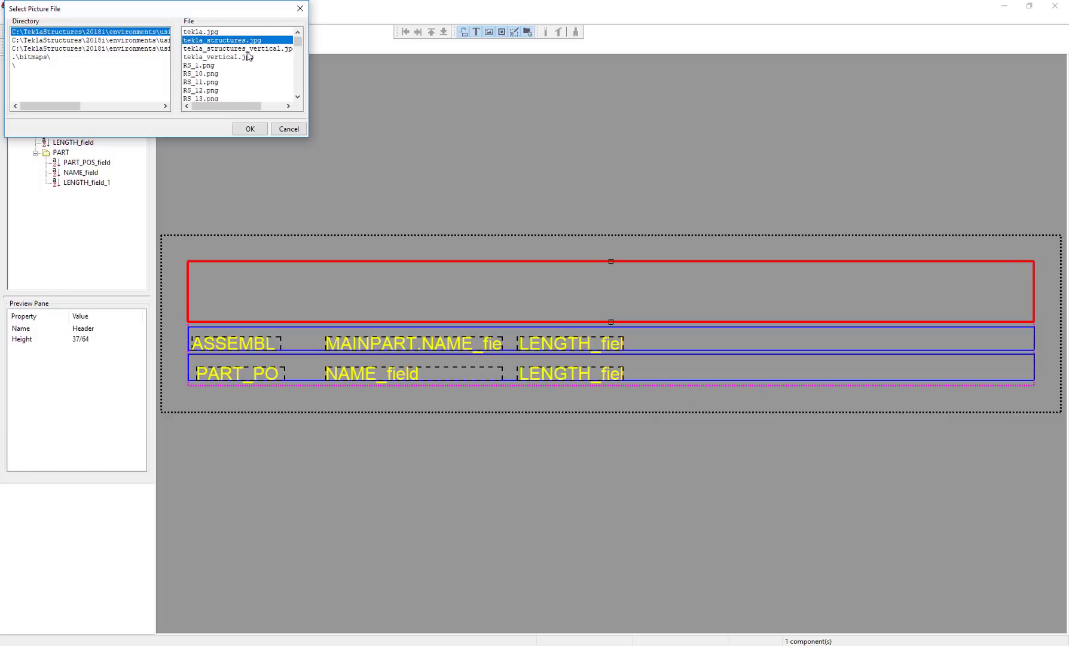
left_click(249, 132)
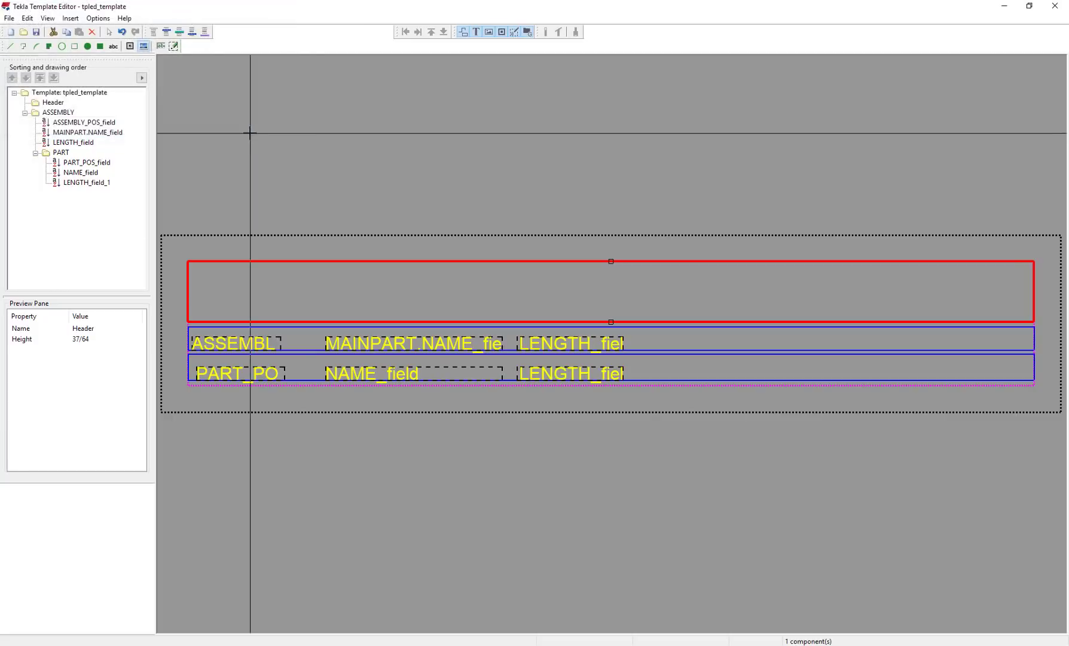
left_click(197, 317)
scroll(222, 292, "up", 3)
left_click(394, 232)
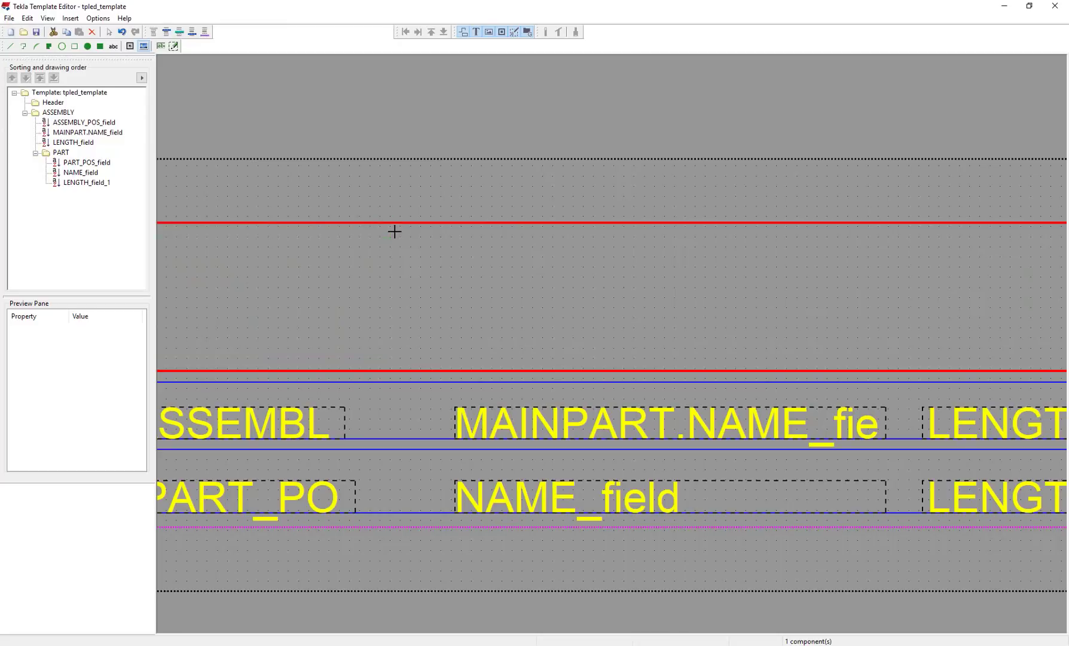
scroll(396, 232, "down", 3)
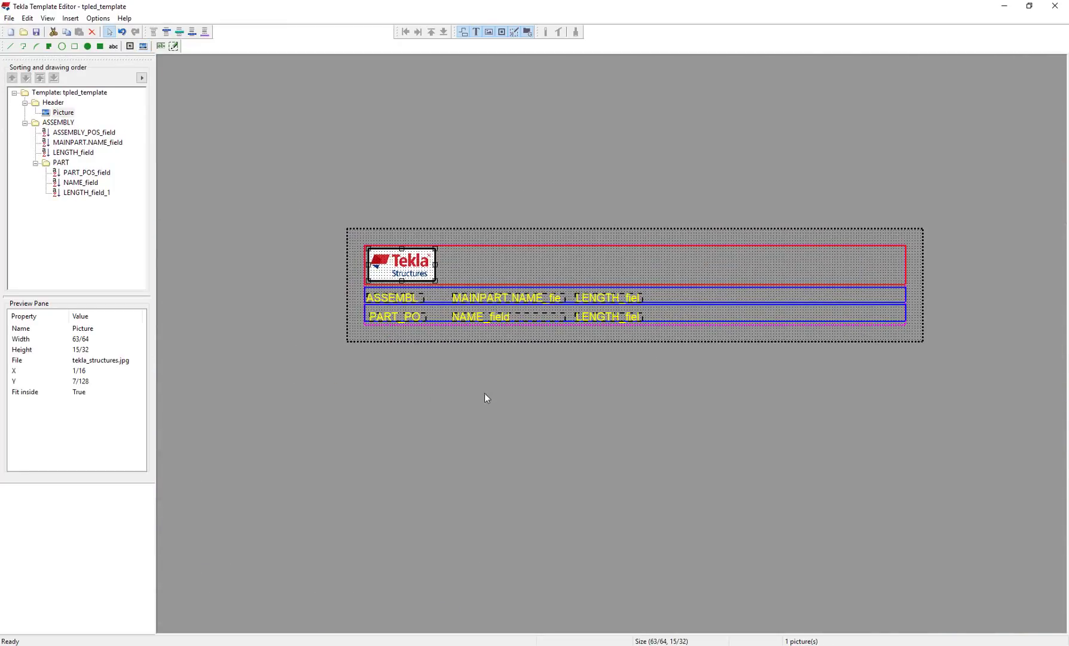
left_click(545, 381)
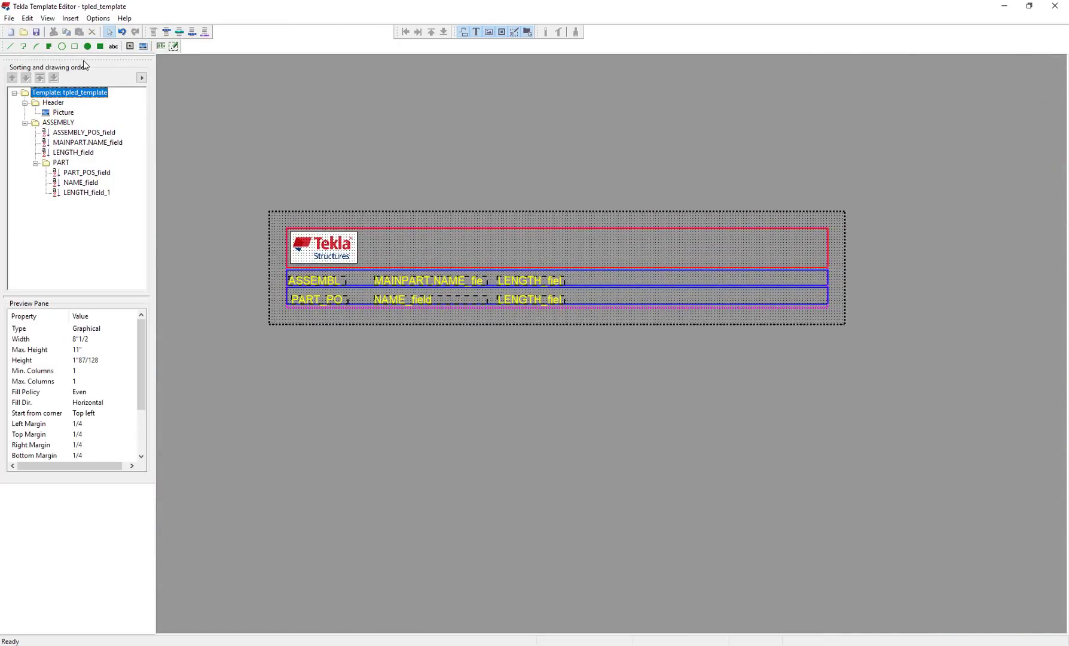
Step: Save the template as '+Sample BOM Report - graphical.pdf.rpt' in the +Platform 2018i folder
left_click(37, 33)
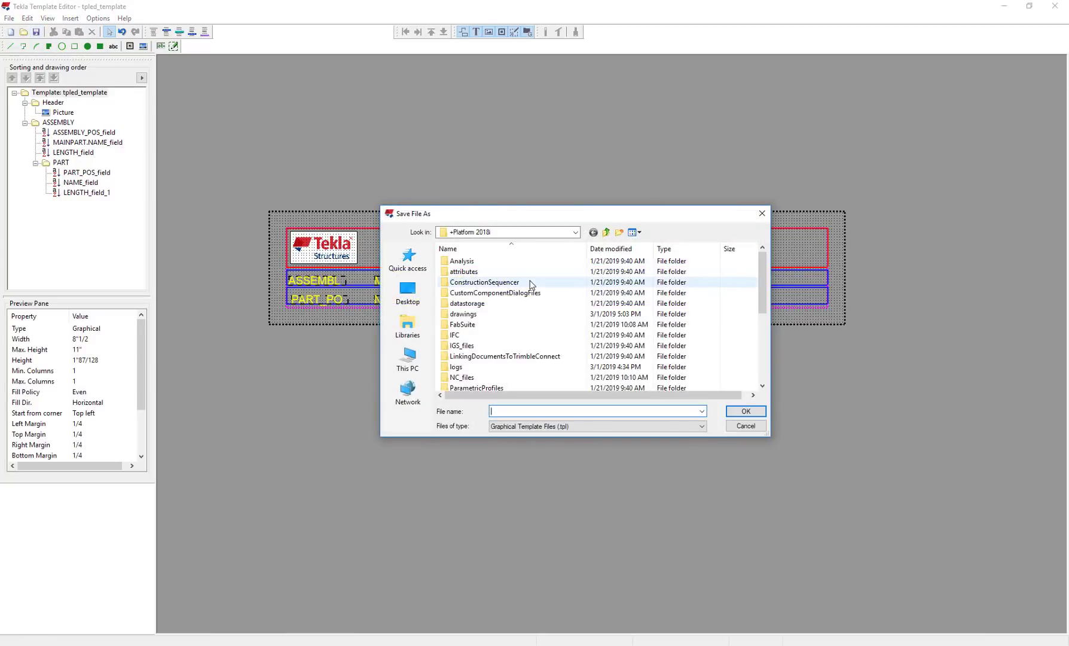
scroll(693, 318, "down", 1)
type("+")
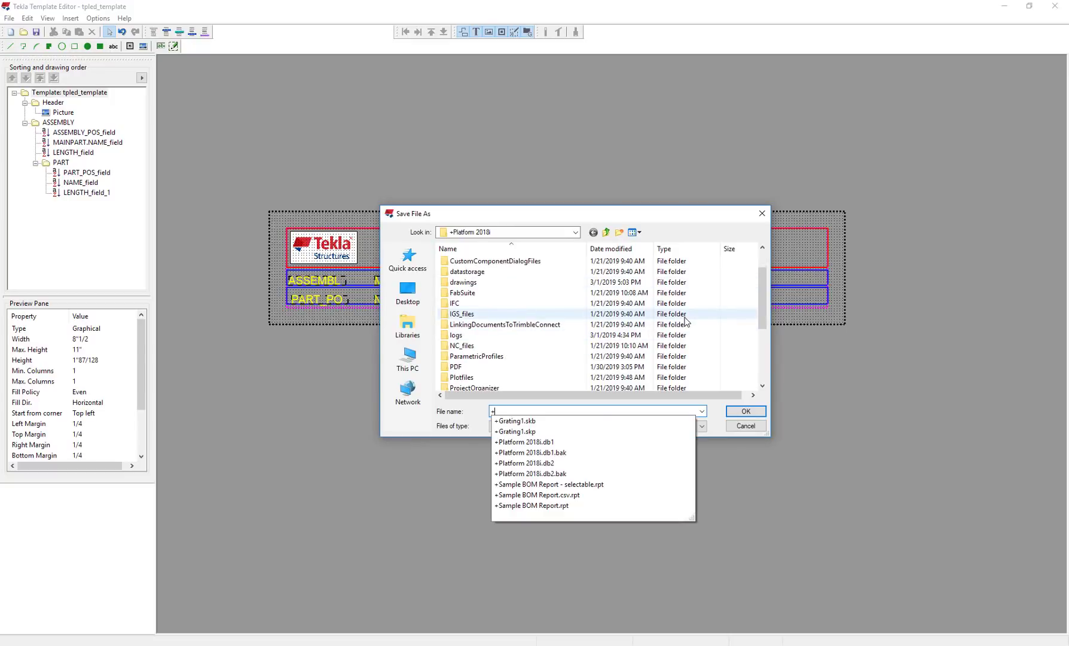
type("Sample BOM REpo")
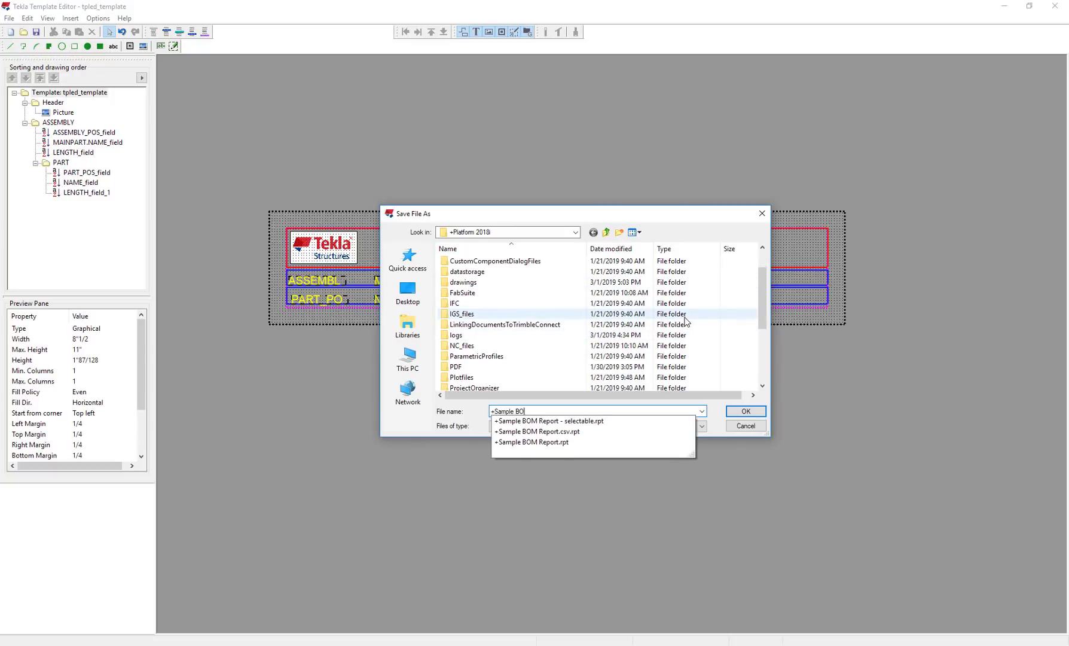
key("BackSpace")
key("BackSpace")
key("BackSpace")
type("eport - g")
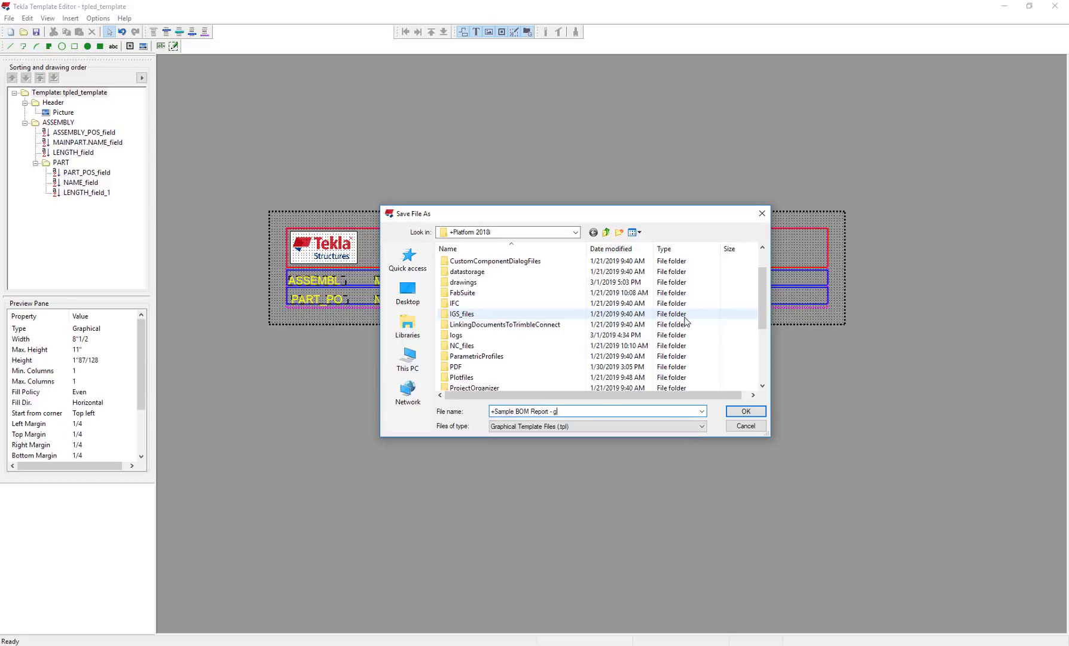
type("raphical")
type(".pdf.rpt")
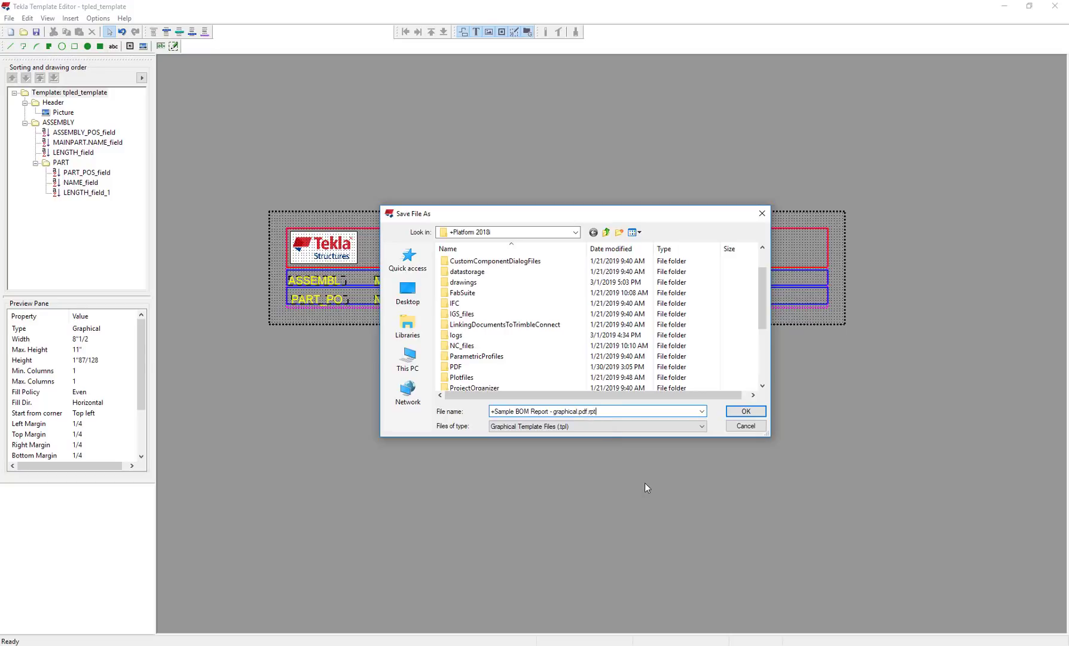
left_click(745, 412)
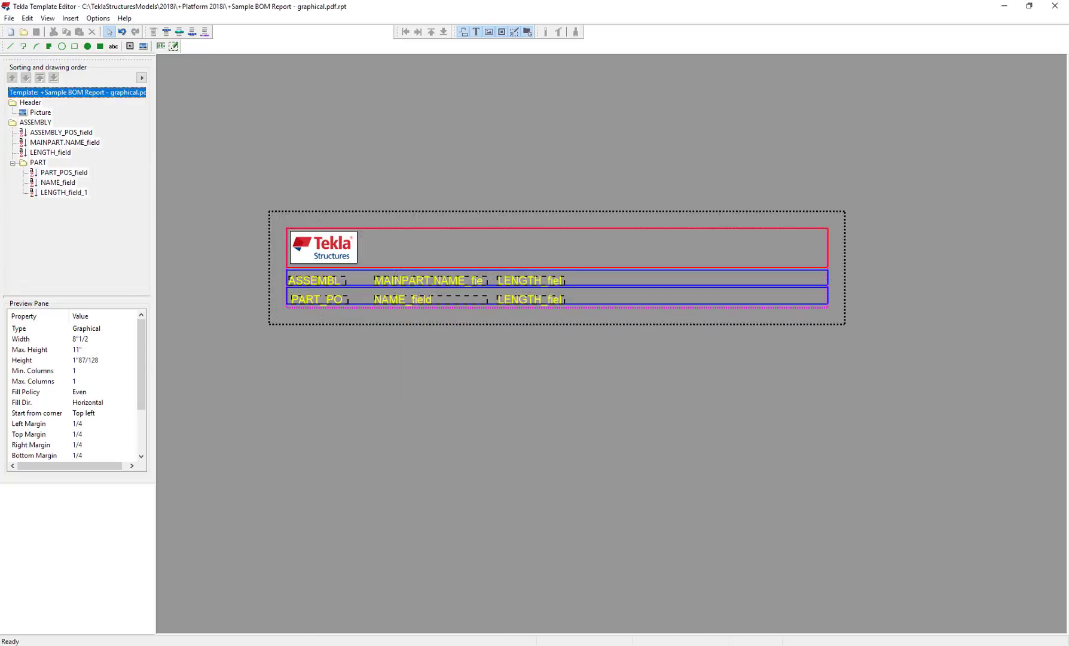
Step: Refresh the Report dialog, select +Sample BOM Report - graphical.pdf, and show reports with the associated viewer
key("alt+Tab")
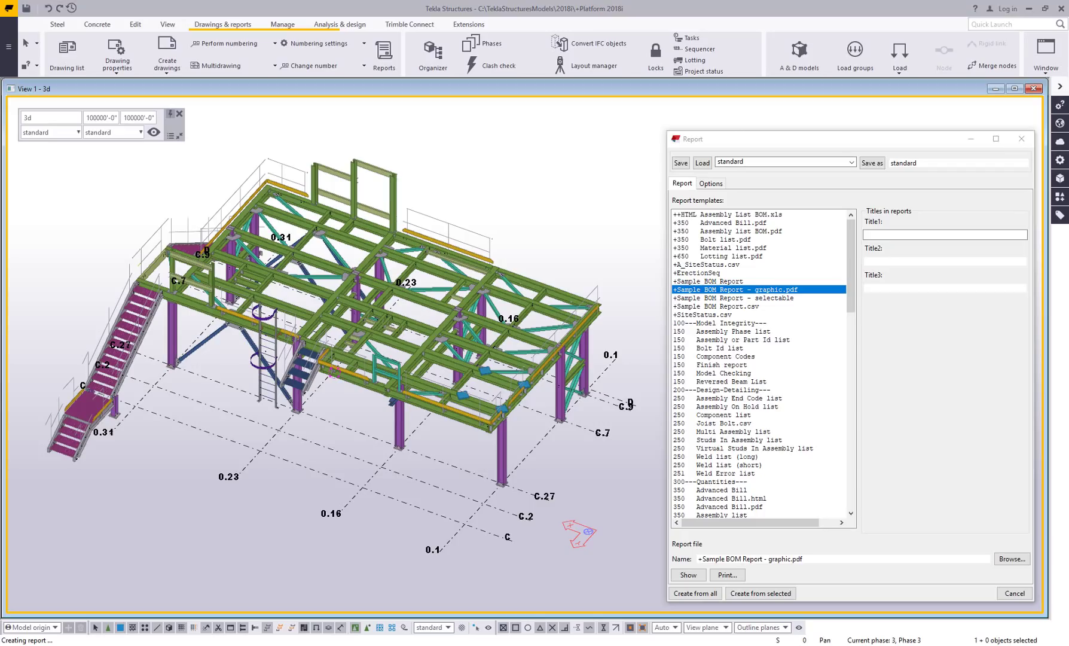
left_click(1014, 593)
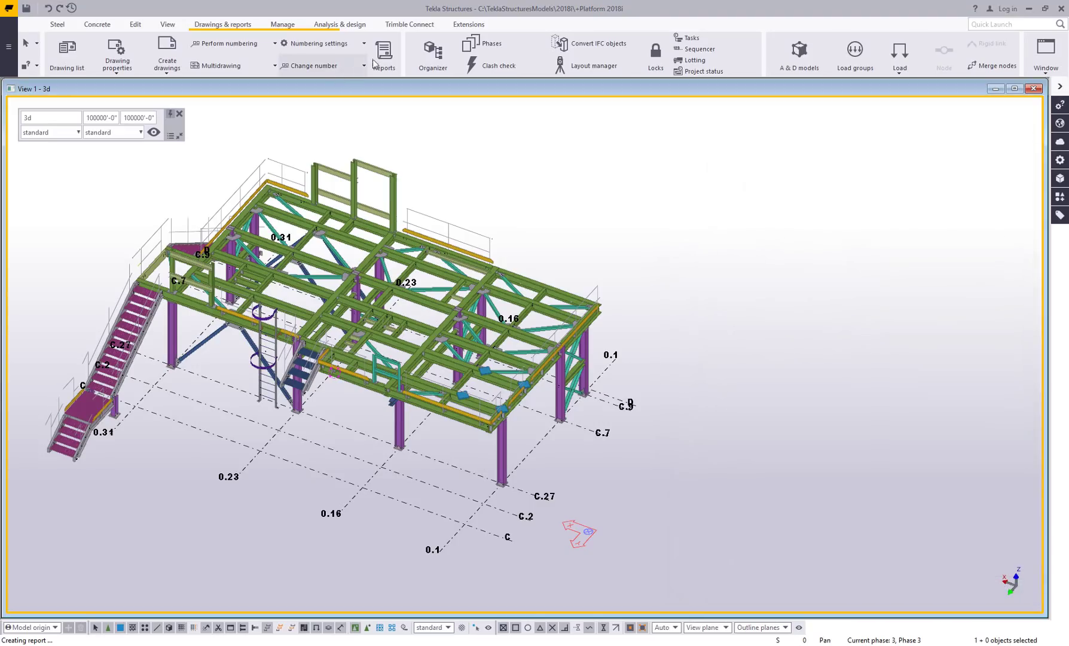
left_click(384, 52)
left_click(786, 291)
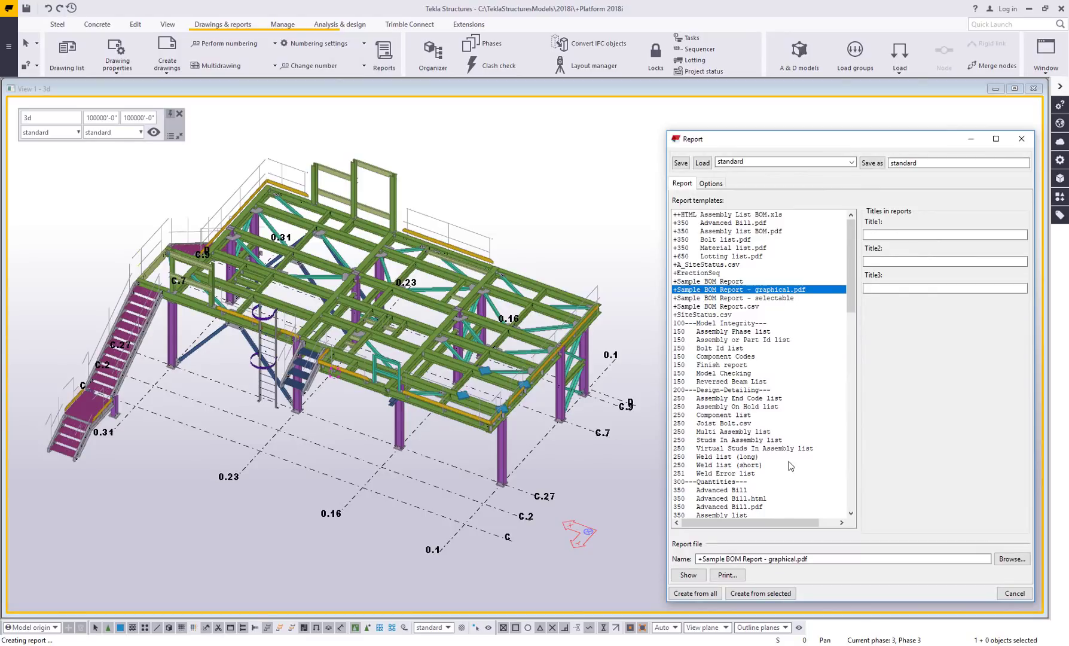
left_click(710, 183)
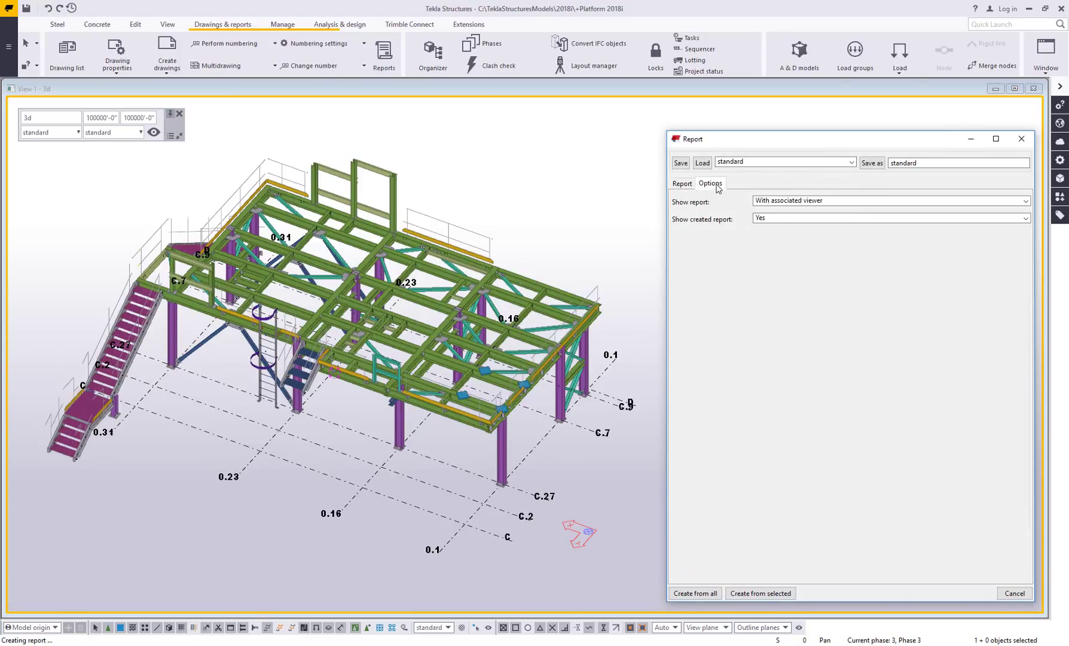
left_click(800, 205)
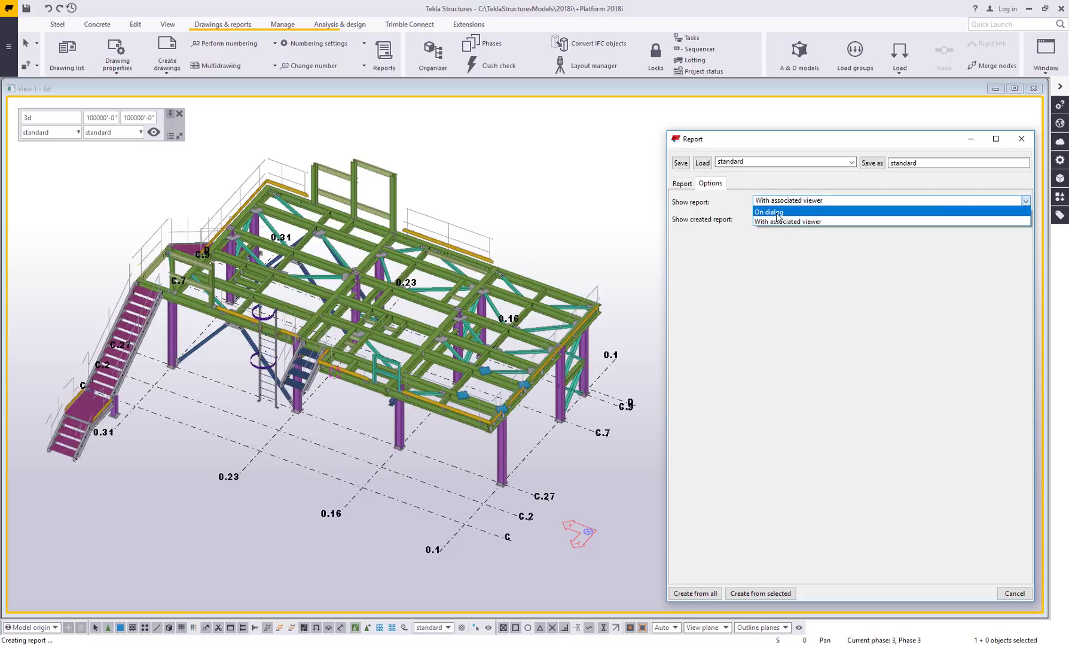
left_click(780, 221)
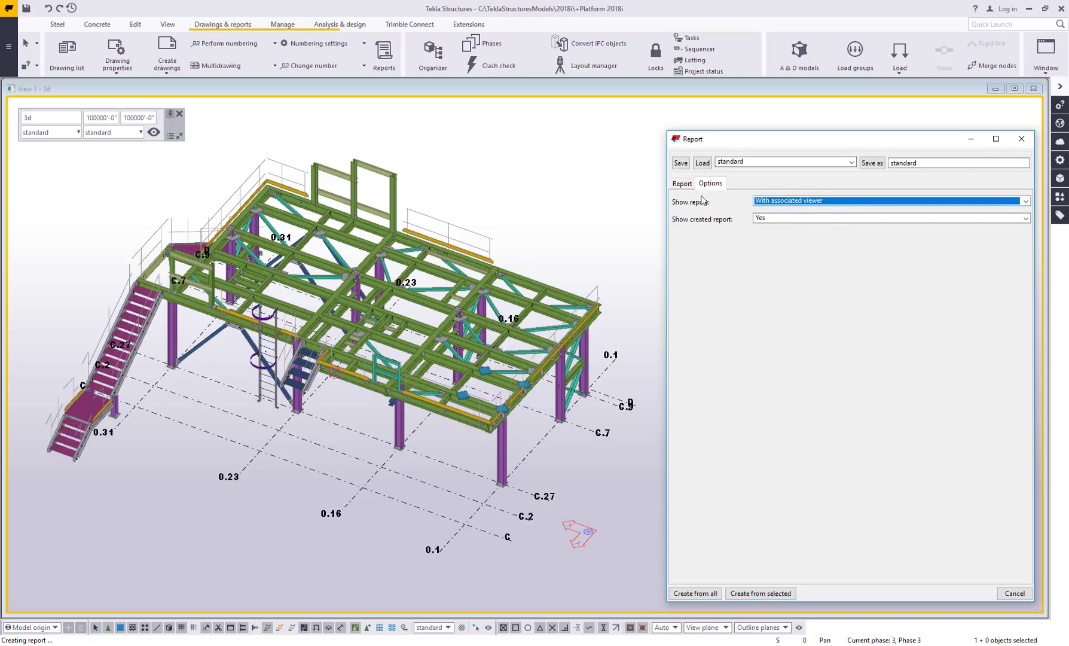
left_click(683, 184)
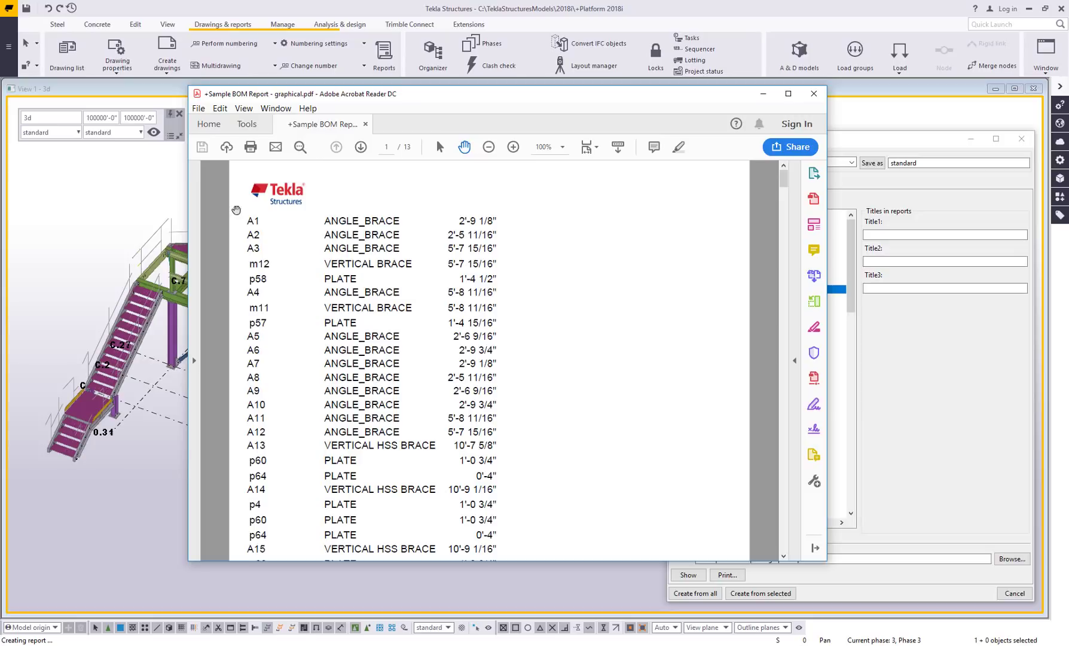
Step: Scroll through the generated BOM report PDF, then close Acrobat Reader
scroll(430, 315, "down", 1, "ctrl")
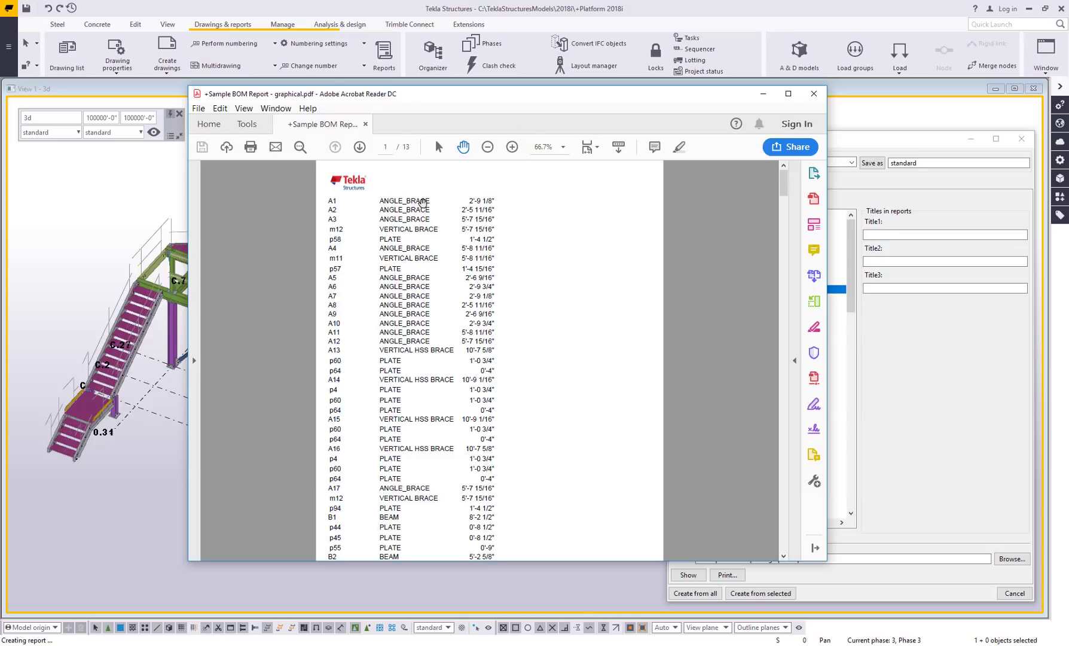
left_click(814, 94)
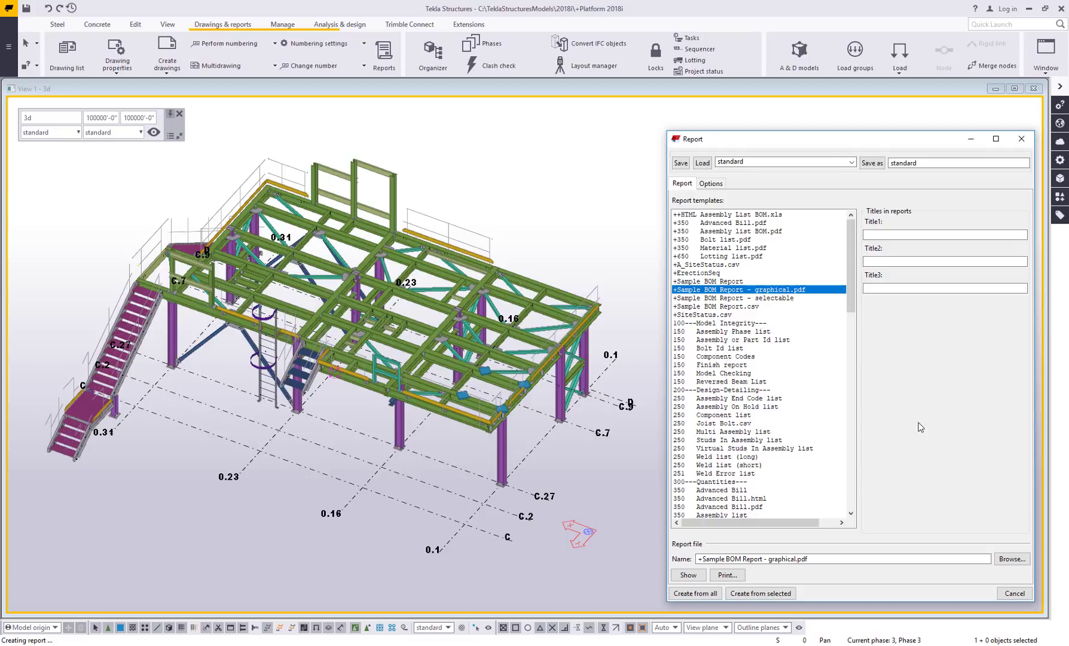
left_click(608, 257)
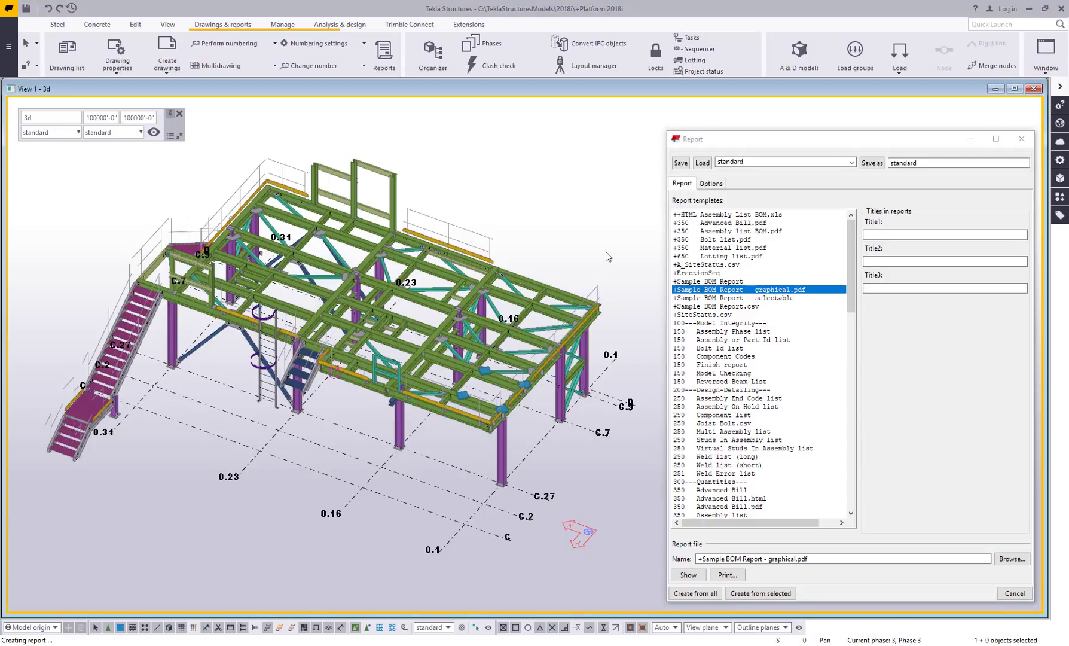